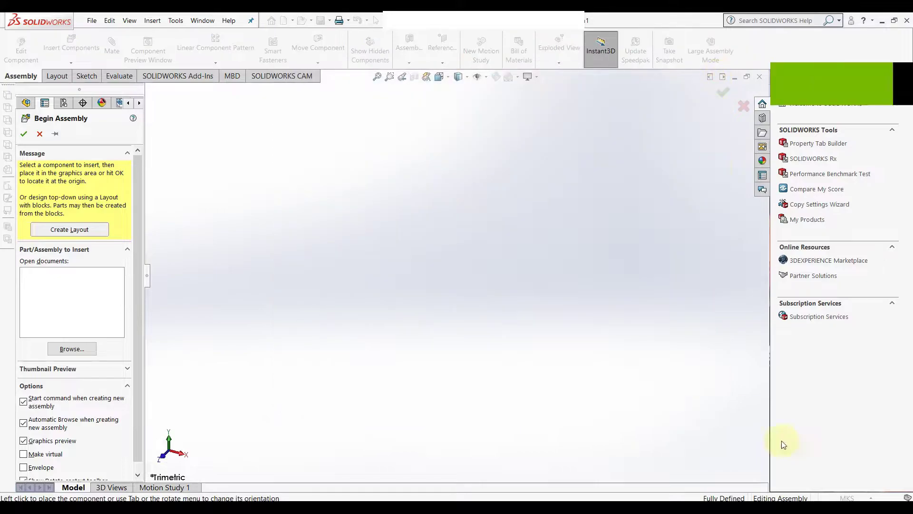
# - Dismiss the initial component insertion and set the assembly's unit system to IPS (inch, pound, second)
pyautogui.click(742, 105)
pyautogui.click(846, 498)
pyautogui.click(837, 469)
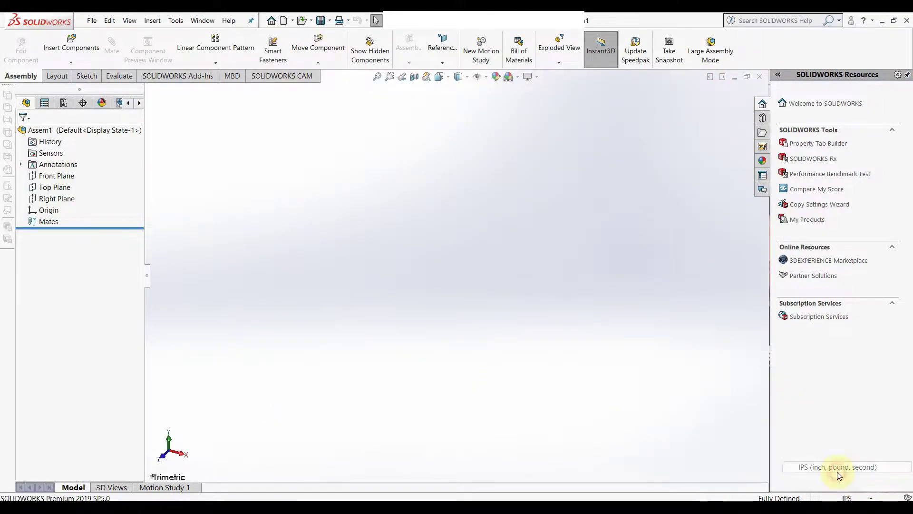
# - Insert the Drone body part from the DRONE DESIGN folder as the assembly's first component
pyautogui.click(71, 45)
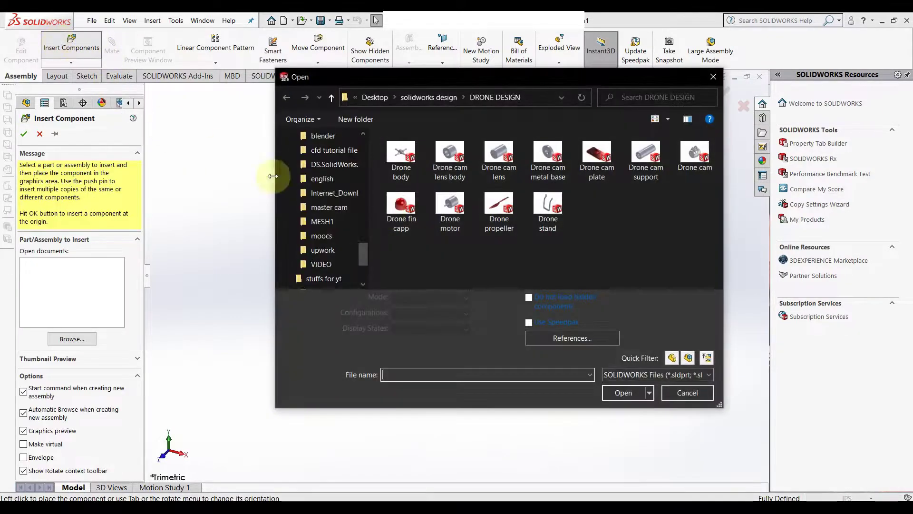
pyautogui.click(398, 157)
pyautogui.click(625, 371)
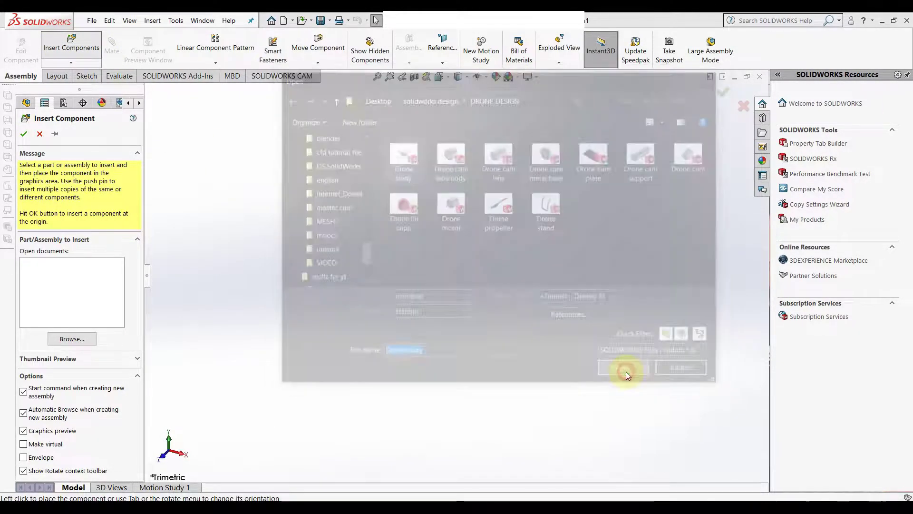
pyautogui.click(424, 255)
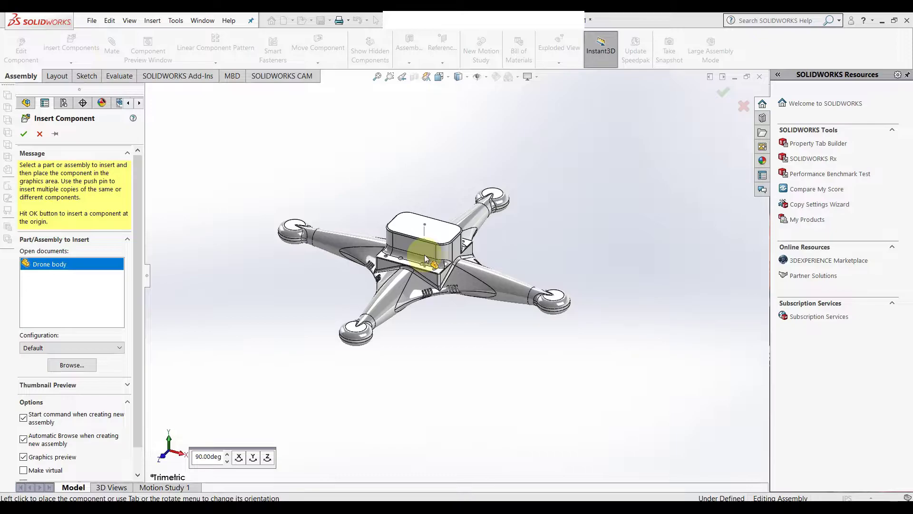
# - Insert the Drone motor part and place it beside the open motor socket of one body arm
pyautogui.scroll(-5, 470, 263)
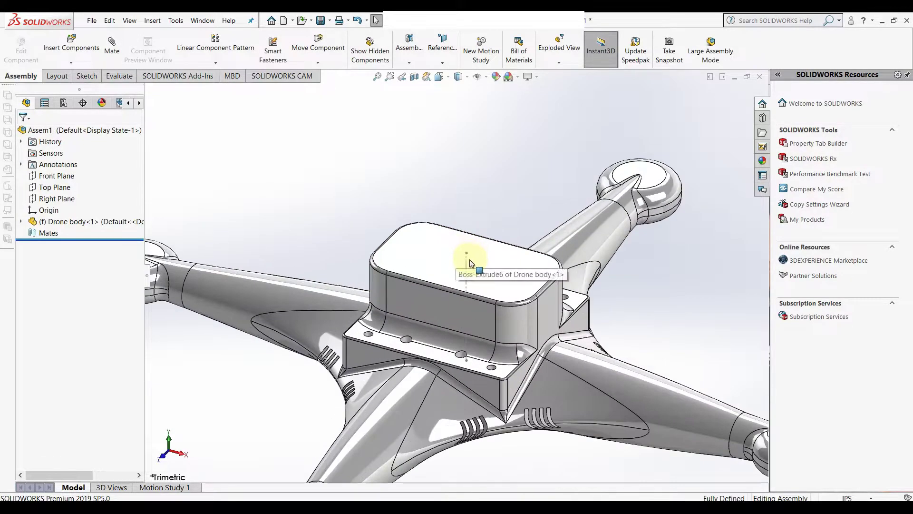
pyautogui.click(475, 258)
pyautogui.click(513, 236)
pyautogui.scroll(5, 485, 239)
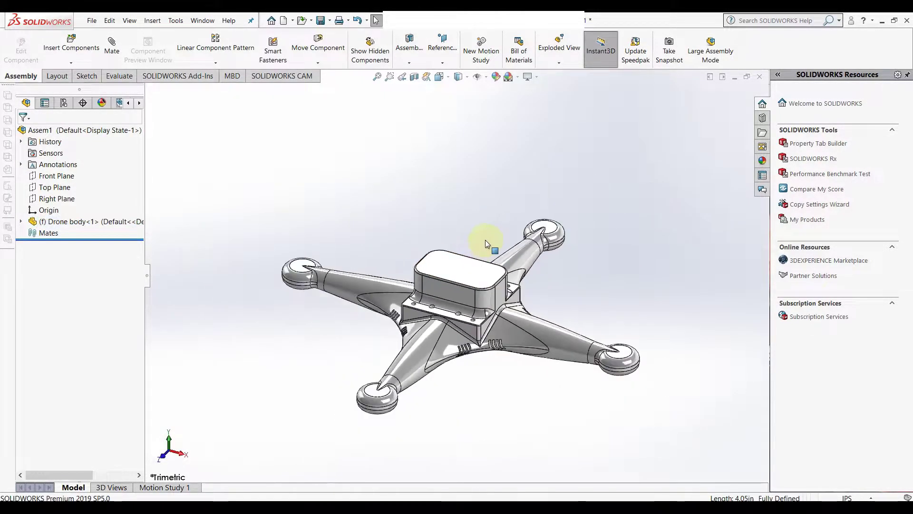
pyautogui.moveTo(474, 261); pyautogui.dragTo(356, 369, button='middle')
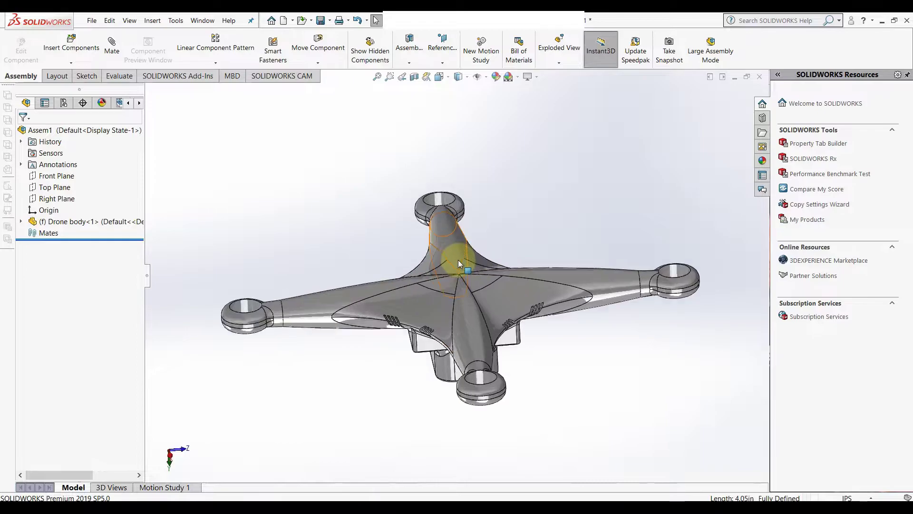
pyautogui.click(345, 192)
pyautogui.click(76, 51)
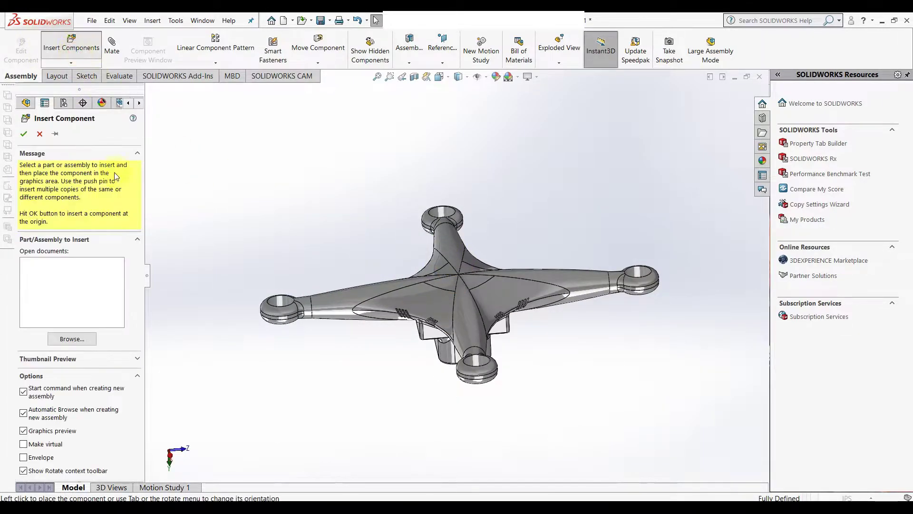
pyautogui.click(450, 209)
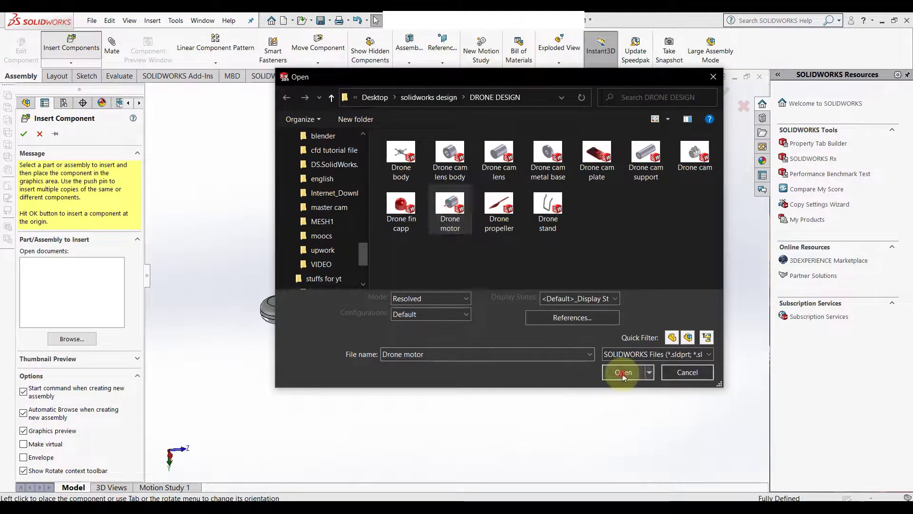
pyautogui.click(623, 372)
pyautogui.click(402, 234)
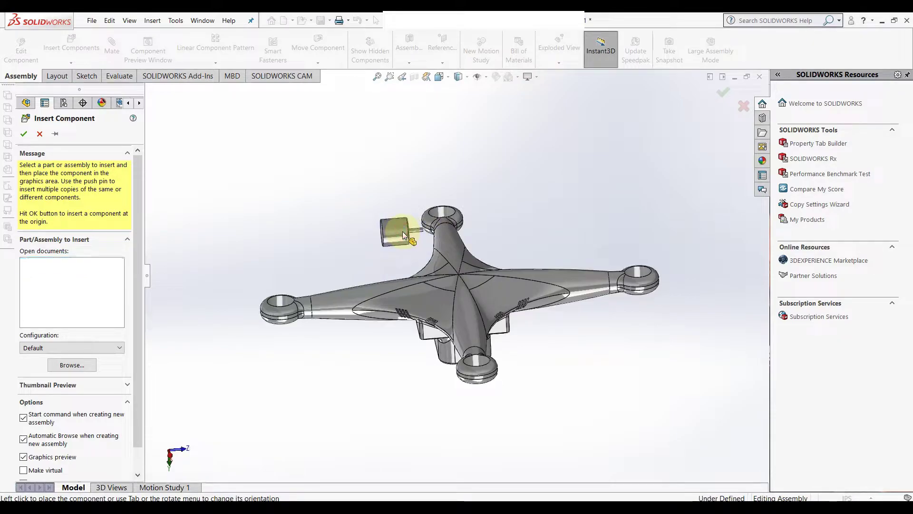
# - Mate the motor's cylindrical outer face concentric with the inner wall of the nearby arm socket
pyautogui.scroll(-4, 403, 231)
pyautogui.click(402, 233)
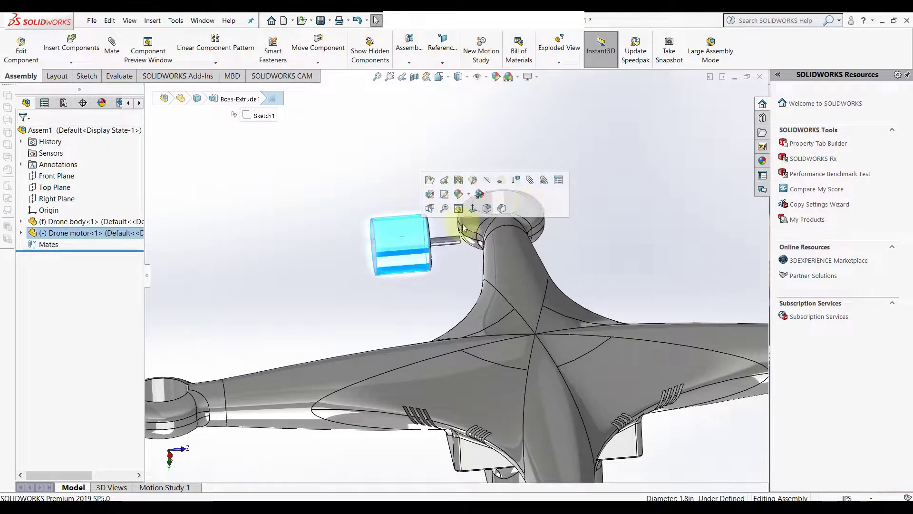
pyautogui.click(529, 179)
pyautogui.click(509, 200)
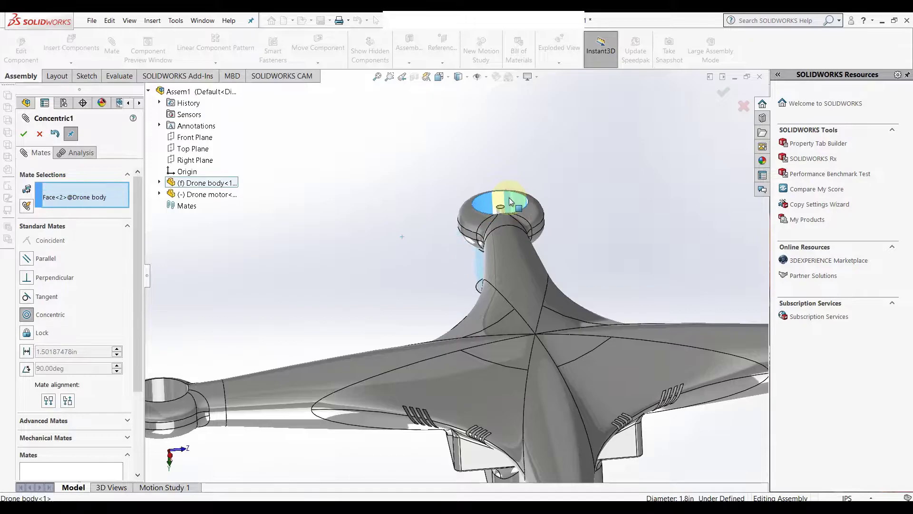
pyautogui.click(655, 173)
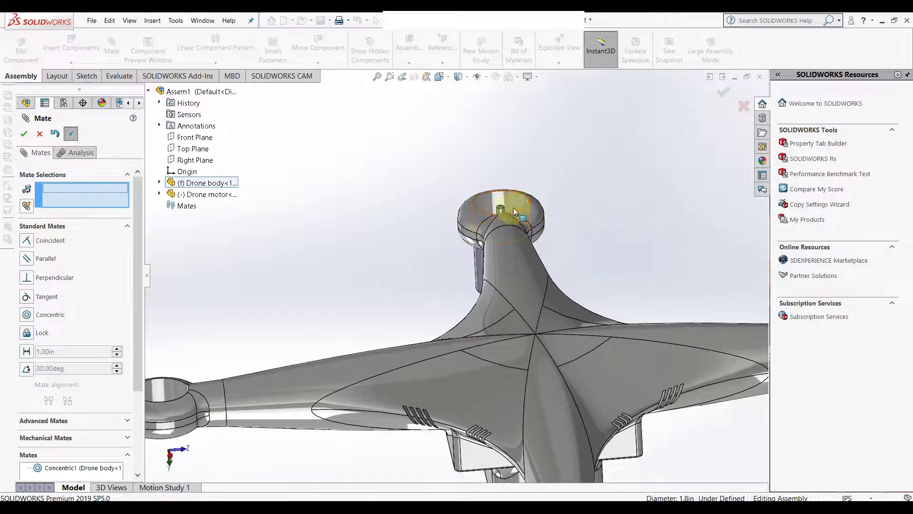
# - Pull the motor out along its axis and mate its bottom face coincident with the floor of the arm socket
pyautogui.moveTo(501, 206); pyautogui.dragTo(509, 97)
pyautogui.moveTo(554, 176); pyautogui.dragTo(632, 92, button='middle')
pyautogui.click(508, 175)
pyautogui.moveTo(508, 176); pyautogui.dragTo(512, 238, button='middle')
pyautogui.click(508, 186)
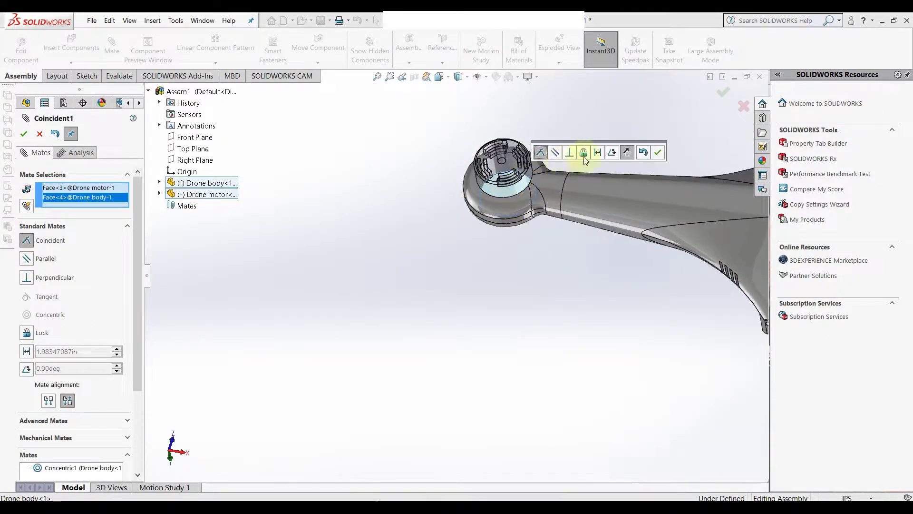
pyautogui.click(658, 154)
pyautogui.scroll(5, 523, 238)
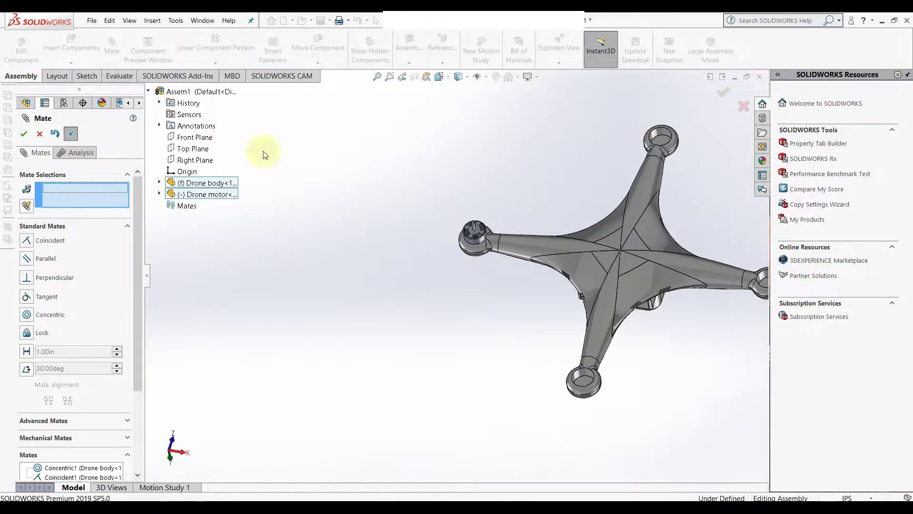
pyautogui.click(27, 134)
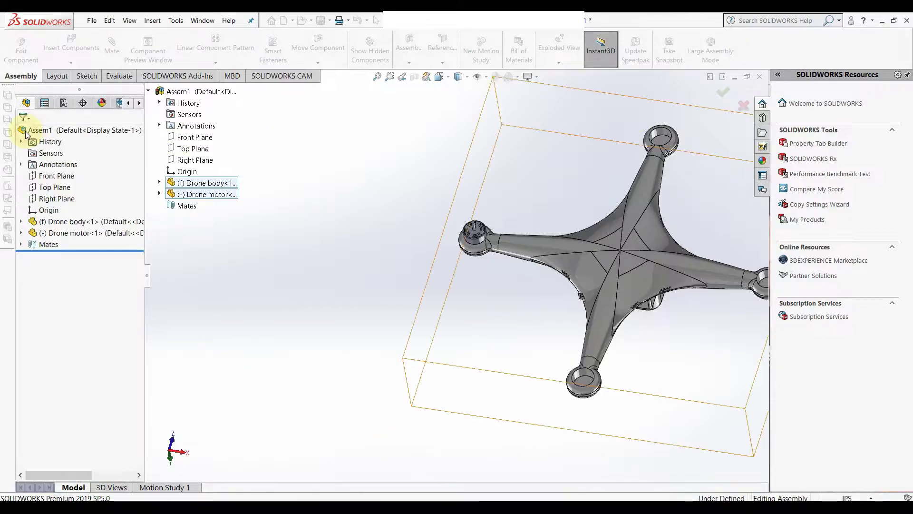
# - Copy the motor with its mates into a neighbouring arm's socket, using the socket's inner wall and floor as references
pyautogui.click(78, 233)
pyautogui.rightClick(78, 232)
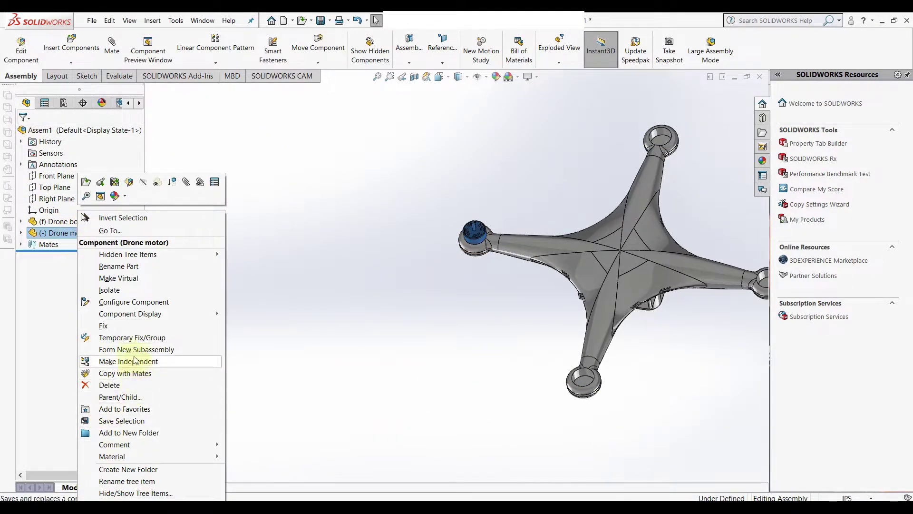
pyautogui.click(126, 373)
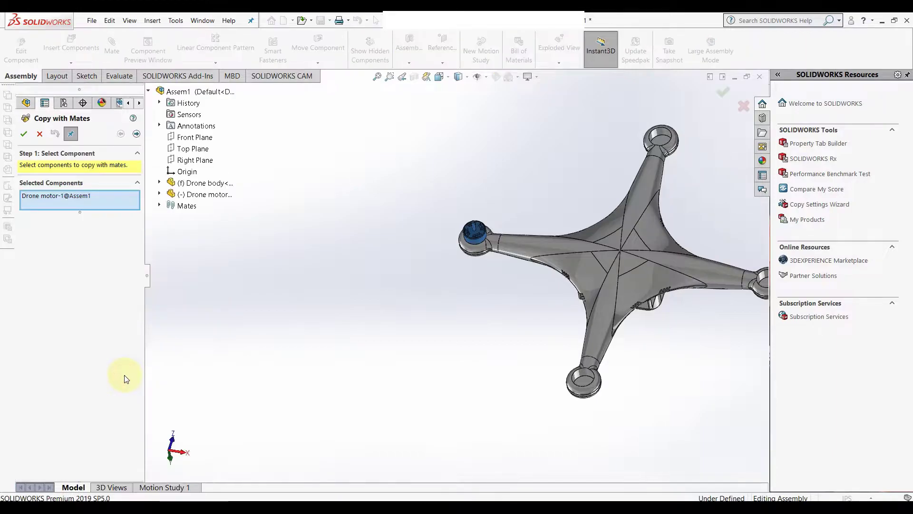
pyautogui.press('z')
pyautogui.press('f')
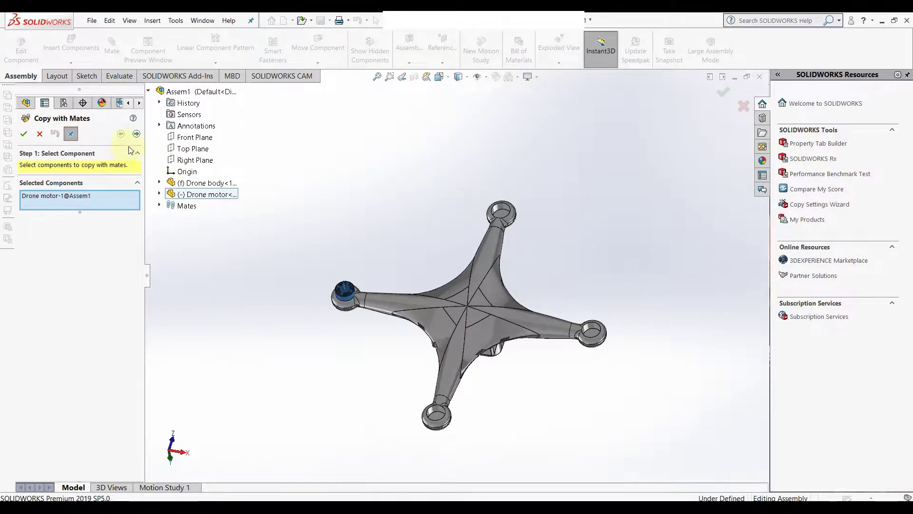
pyautogui.click(137, 134)
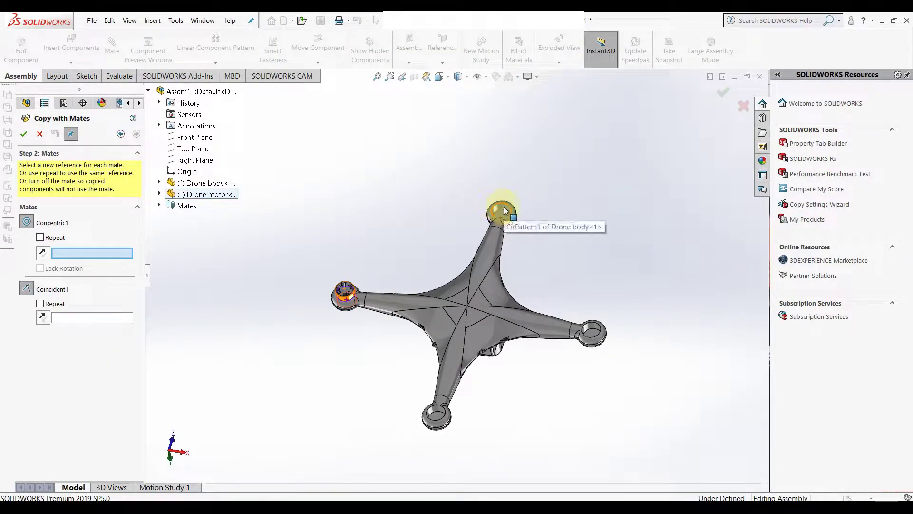
pyautogui.scroll(-4, 497, 219)
pyautogui.click(490, 229)
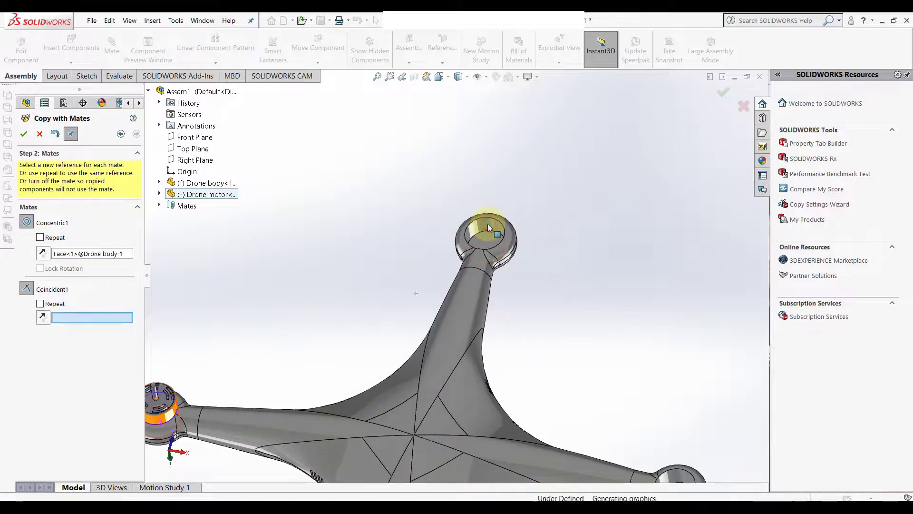
pyautogui.click(490, 238)
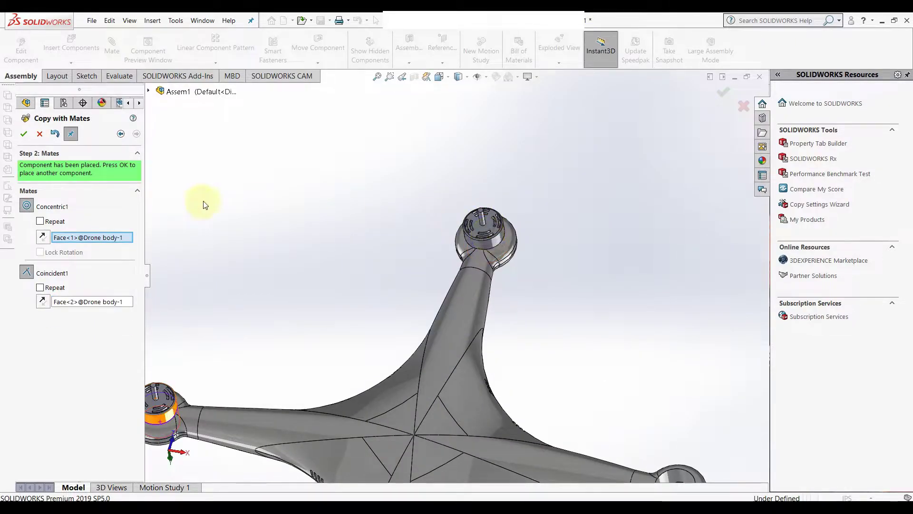
pyautogui.click(23, 133)
# - Place another motor copy in the third arm, referencing that socket's inner wall for concentric and its floor for coincident
pyautogui.scroll(3, 430, 304)
pyautogui.scroll(-4, 538, 378)
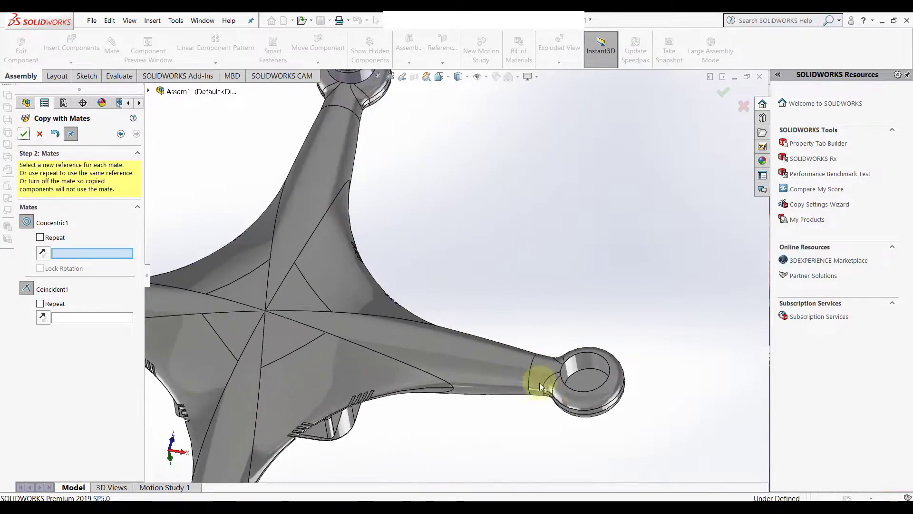
pyautogui.click(582, 363)
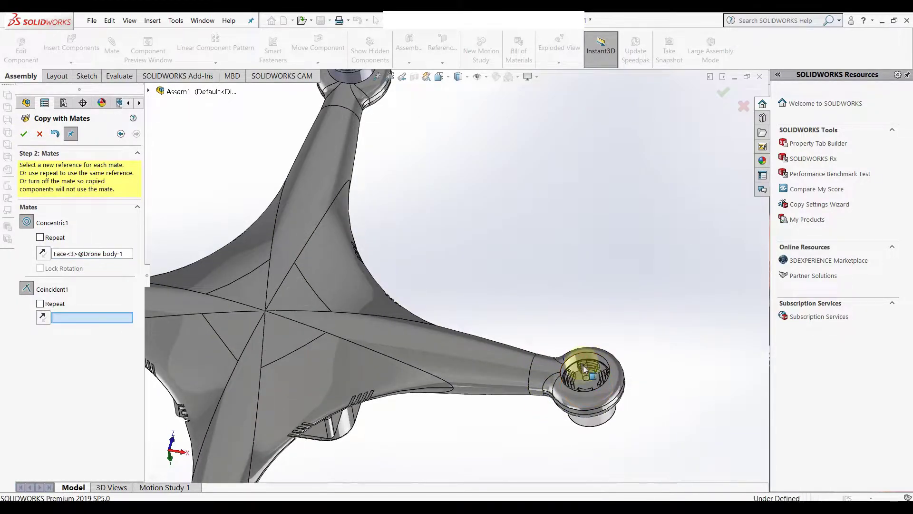
pyautogui.click(589, 378)
pyautogui.scroll(5, 591, 373)
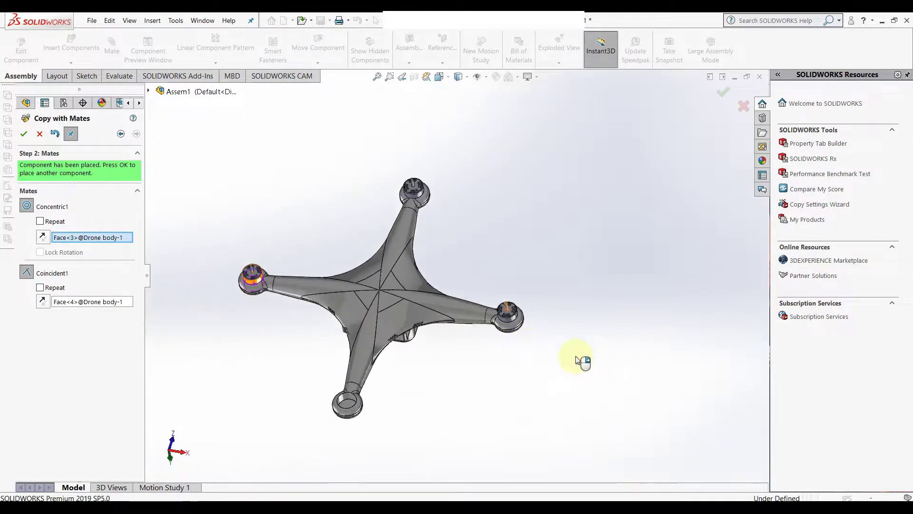
pyautogui.click(24, 134)
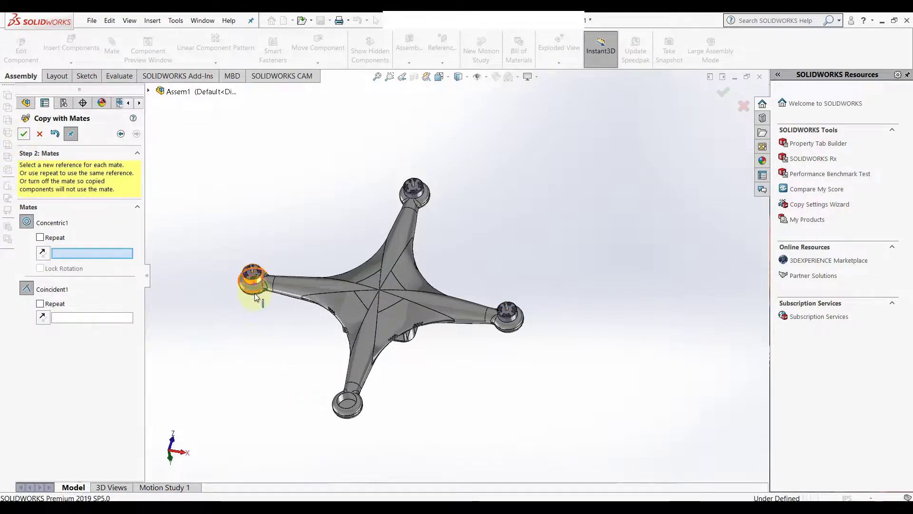
# - Place a motor copy in the last empty arm socket using its inner wall and floor, and finish Copy with Mates
pyautogui.scroll(-3, 256, 297)
pyautogui.scroll(3, 422, 393)
pyautogui.scroll(-4, 473, 414)
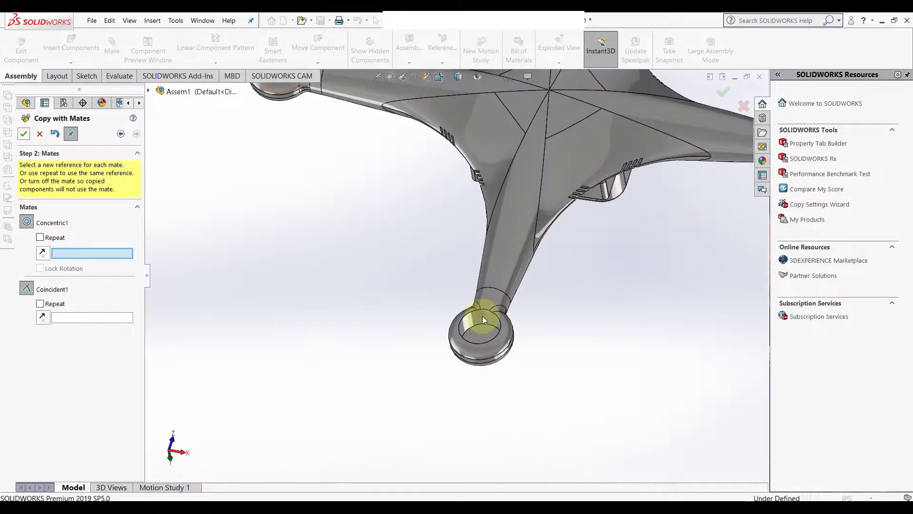
pyautogui.click(476, 319)
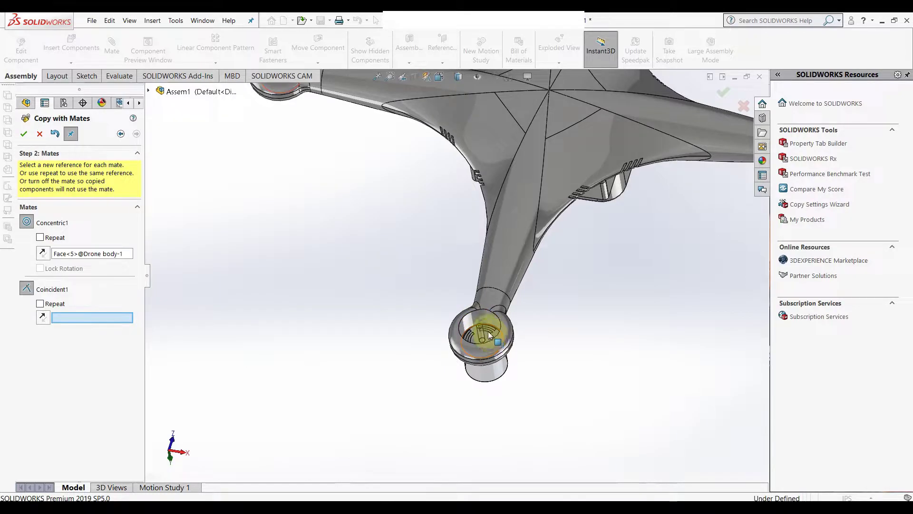
pyautogui.click(489, 335)
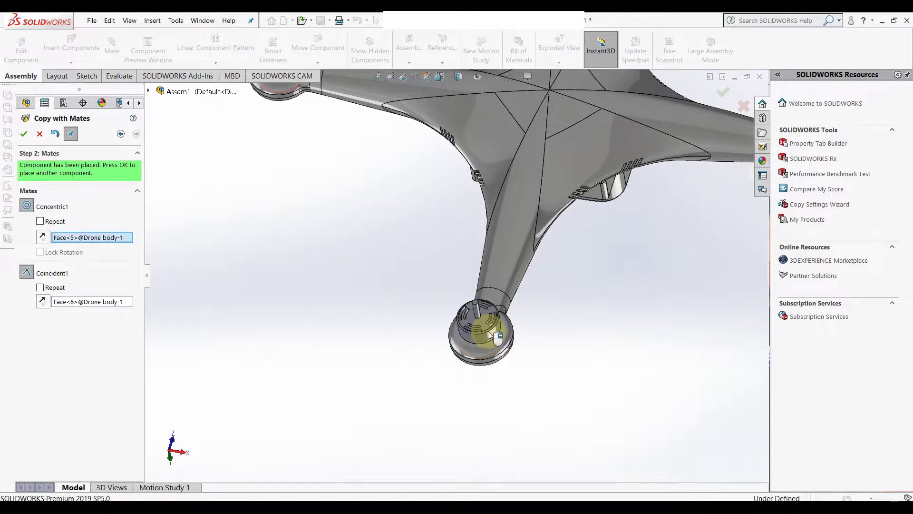
pyautogui.click(23, 134)
pyautogui.scroll(5, 312, 305)
pyautogui.moveTo(312, 305); pyautogui.dragTo(492, 235, button='middle')
pyautogui.scroll(-4, 481, 209)
pyautogui.scroll(3, 481, 210)
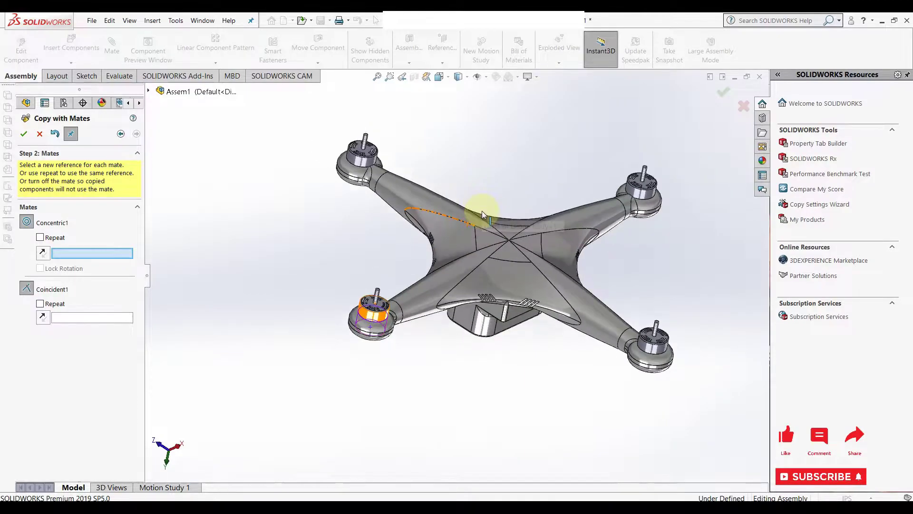
pyautogui.click(42, 135)
# - Insert the Drone propeller part and place it beside one of the motor shafts
pyautogui.scroll(1, 468, 240)
pyautogui.scroll(-1, 466, 241)
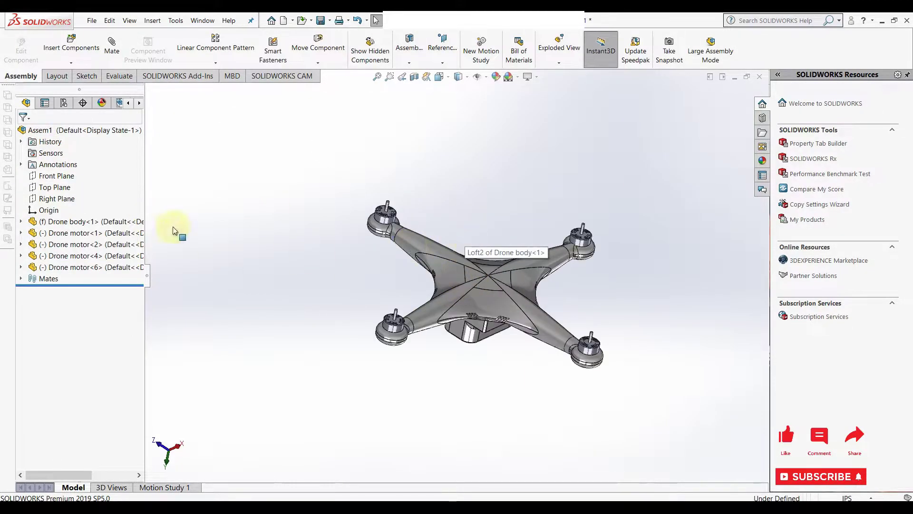
pyautogui.click(68, 50)
pyautogui.click(499, 209)
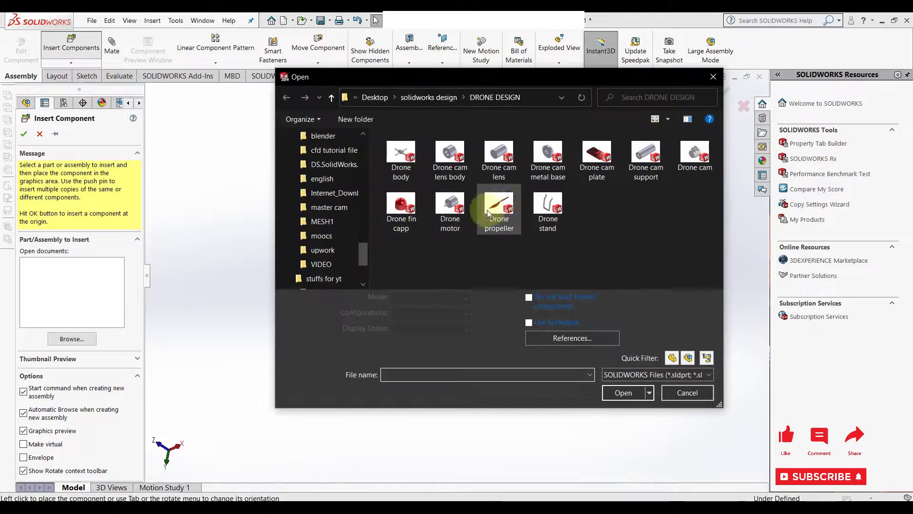
pyautogui.click(623, 372)
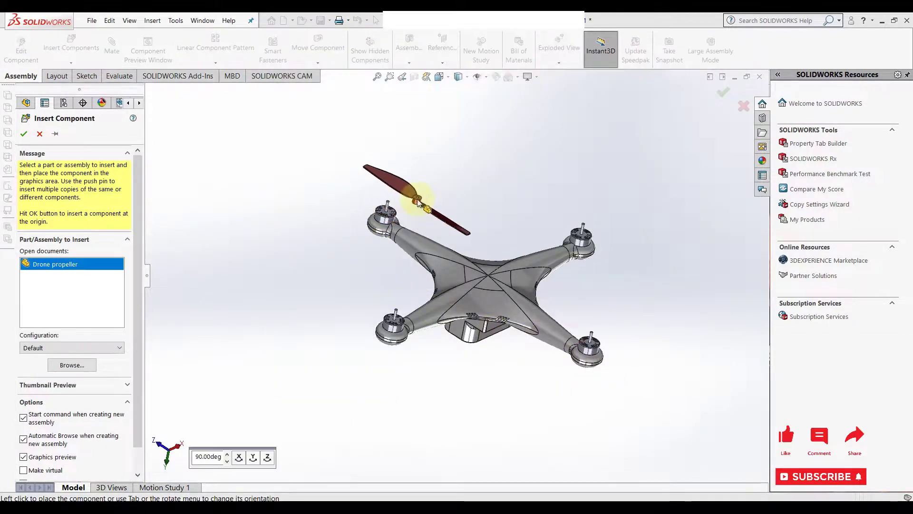
pyautogui.click(417, 200)
pyautogui.scroll(-6, 418, 200)
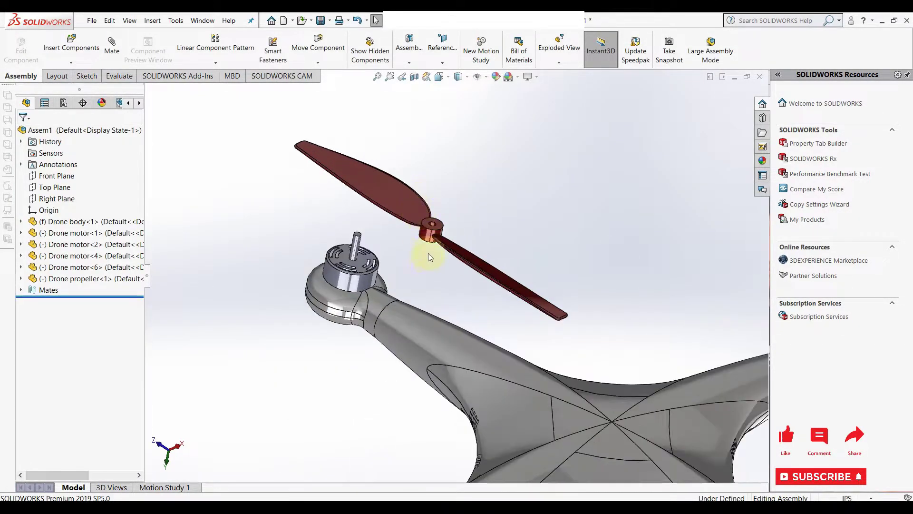
pyautogui.moveTo(431, 227); pyautogui.dragTo(417, 323, button='middle')
pyautogui.scroll(-8, 414, 349)
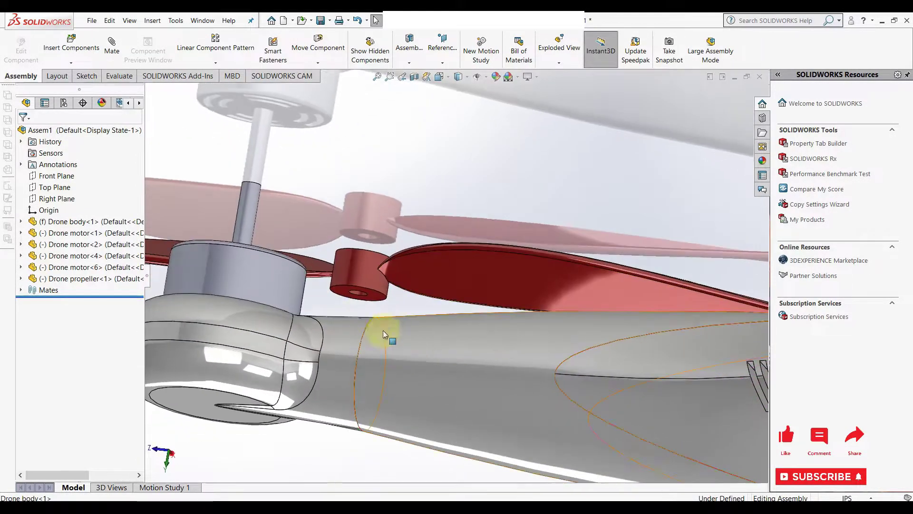
# - Add a coincident mate between the underside of the propeller hub and the top face of the adjacent motor
pyautogui.click(379, 298)
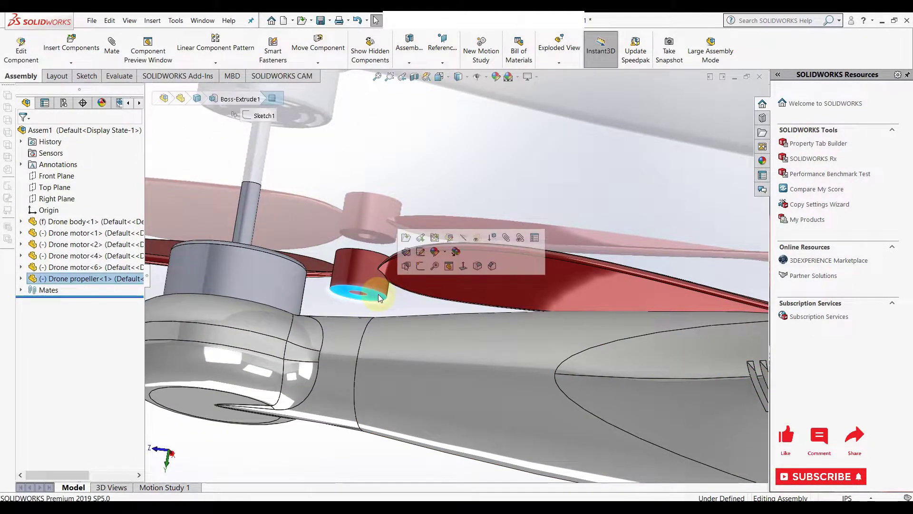
pyautogui.click(501, 239)
pyautogui.scroll(2, 444, 291)
pyautogui.moveTo(441, 285); pyautogui.dragTo(398, 358, button='middle')
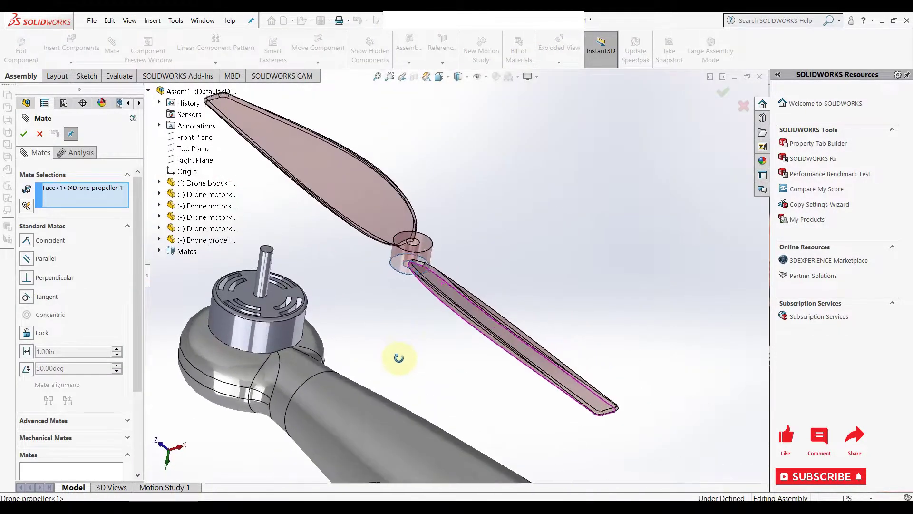
pyautogui.click(267, 299)
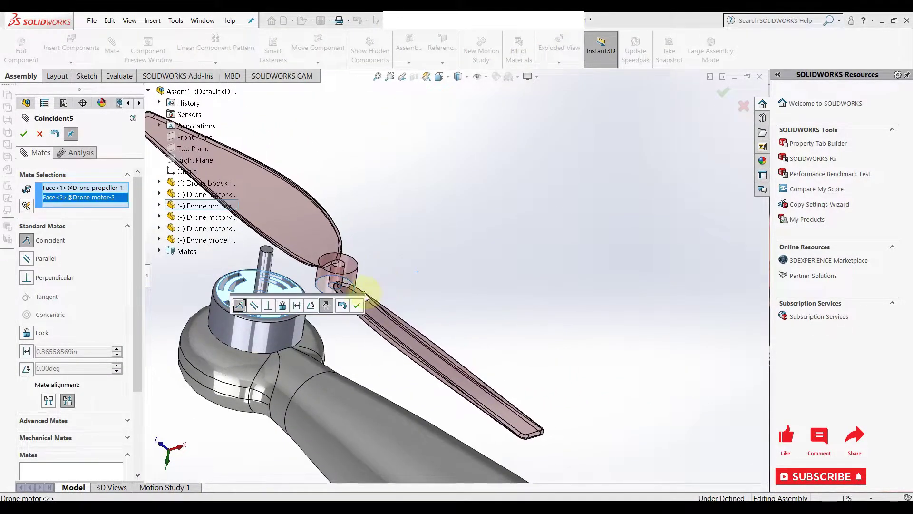
pyautogui.click(357, 306)
# - Mate the propeller's bore concentric to the motor shaft, finish mating, and swivel the propeller around the shaft
pyautogui.scroll(-3, 350, 269)
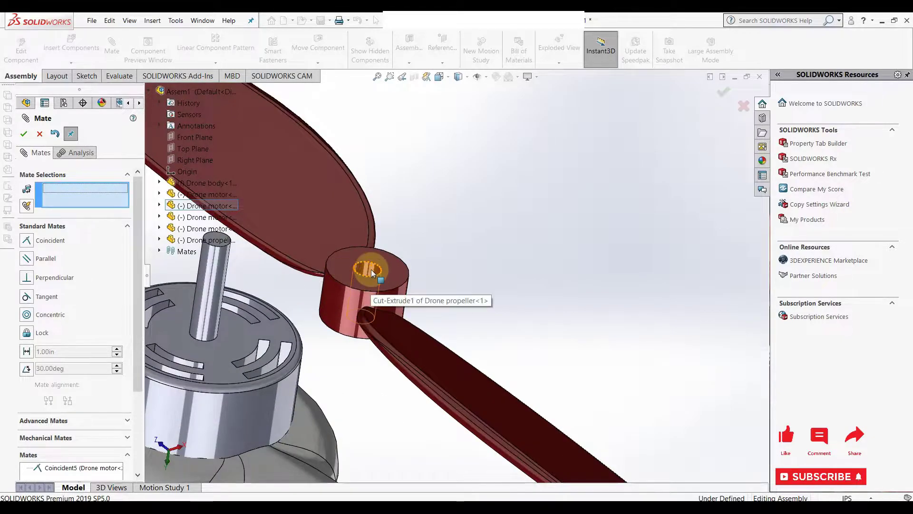
pyautogui.click(372, 272)
pyautogui.click(215, 289)
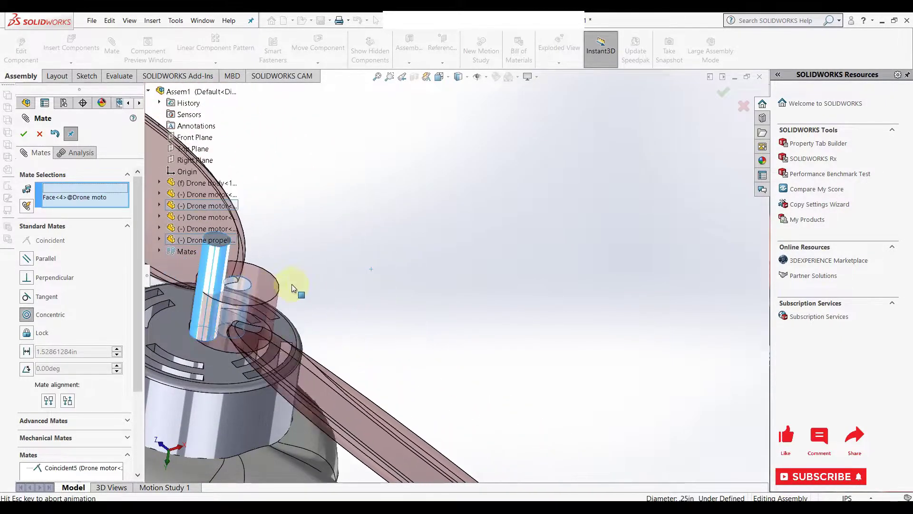
pyautogui.click(314, 301)
pyautogui.scroll(5, 408, 316)
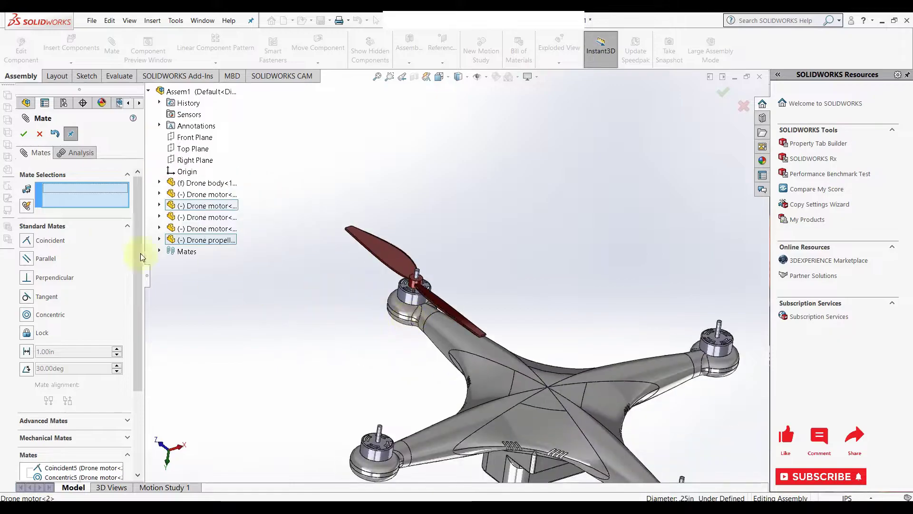
pyautogui.click(24, 134)
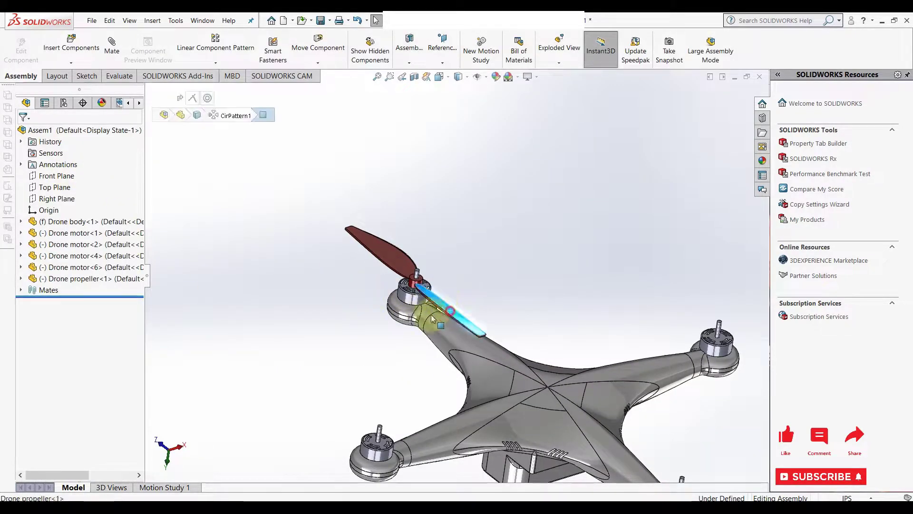
pyautogui.moveTo(445, 316); pyautogui.dragTo(361, 314)
pyautogui.click(163, 326)
# - Copy the propeller with its mates onto a neighbouring arm's motor, referencing its top face for coincident and its shaft for concentric
pyautogui.click(67, 281)
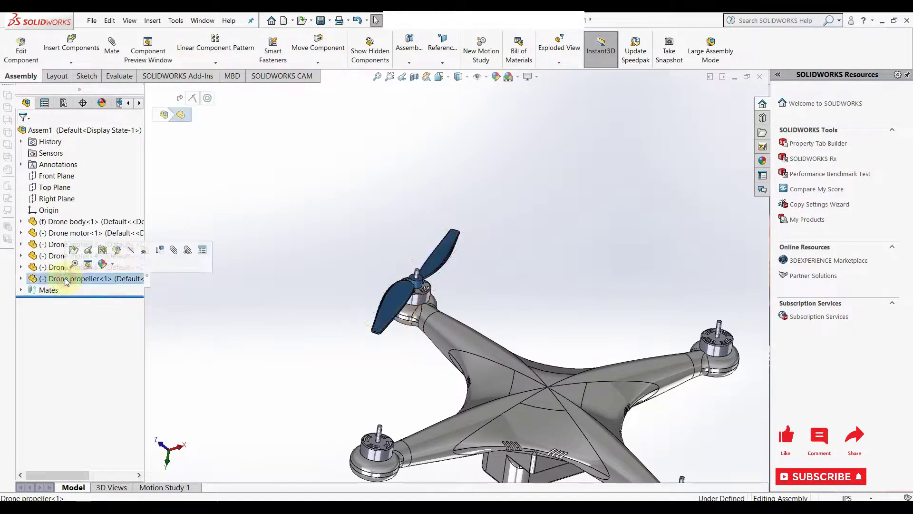
pyautogui.rightClick(66, 282)
pyautogui.click(123, 375)
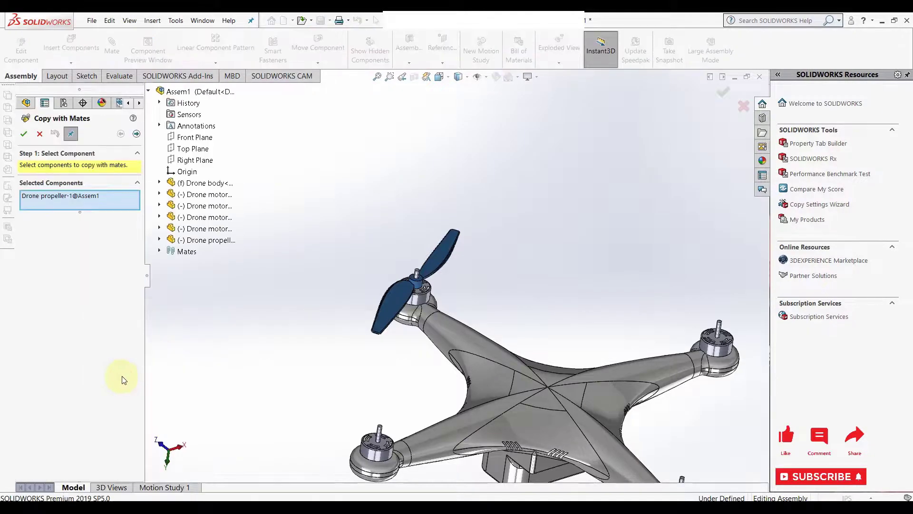
pyautogui.scroll(4, 399, 380)
pyautogui.click(136, 134)
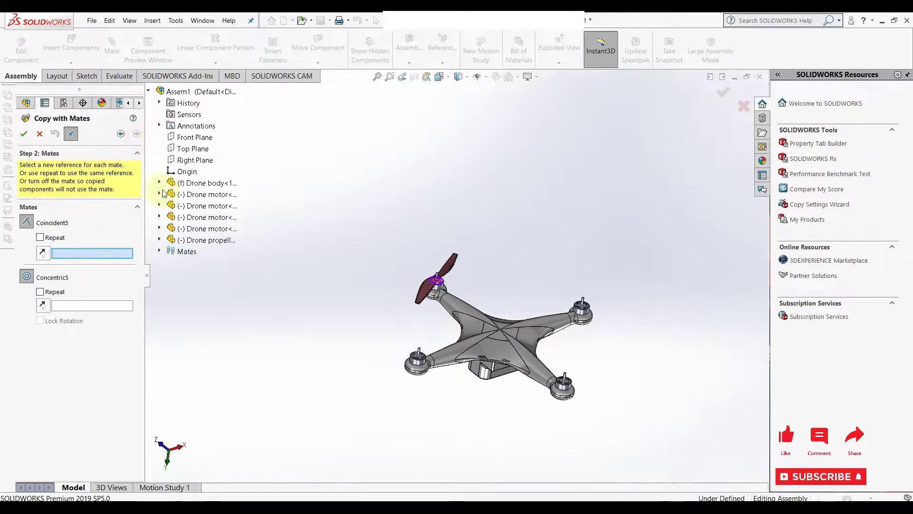
pyautogui.scroll(-6, 575, 330)
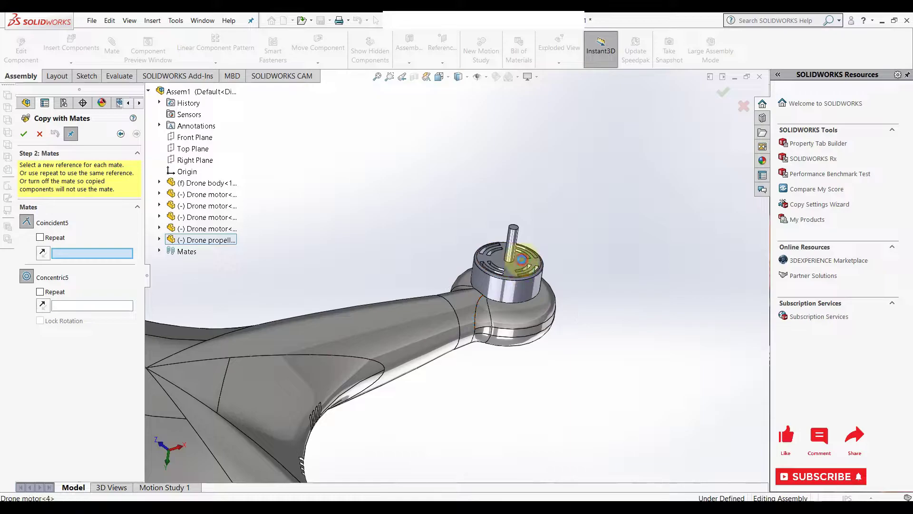
pyautogui.click(523, 264)
pyautogui.click(512, 240)
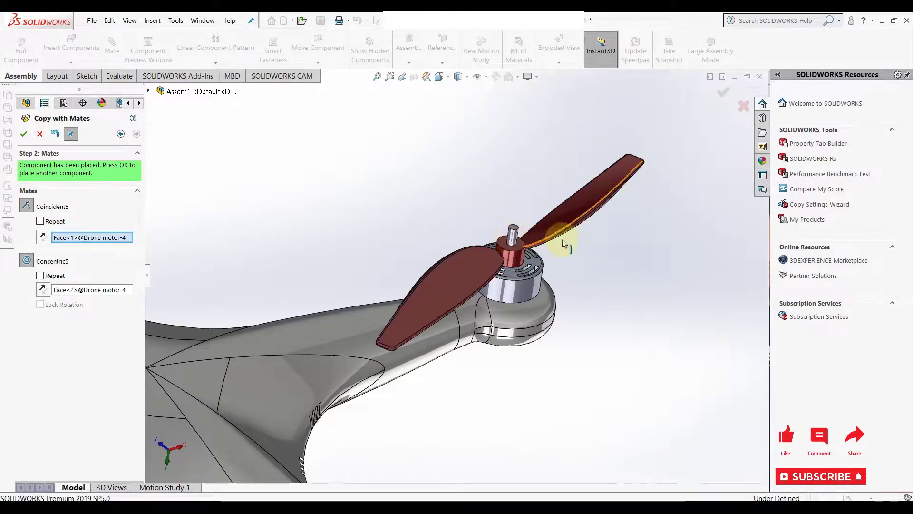
pyautogui.scroll(5, 278, 299)
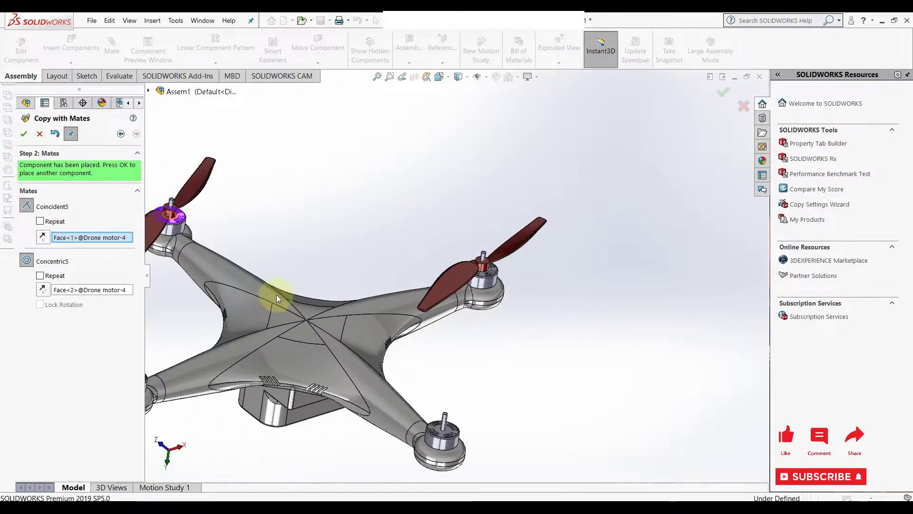
pyautogui.click(25, 134)
# - Place another propeller copy on the third arm's motor, using the motor's top face and shaft as references
pyautogui.scroll(-4, 430, 442)
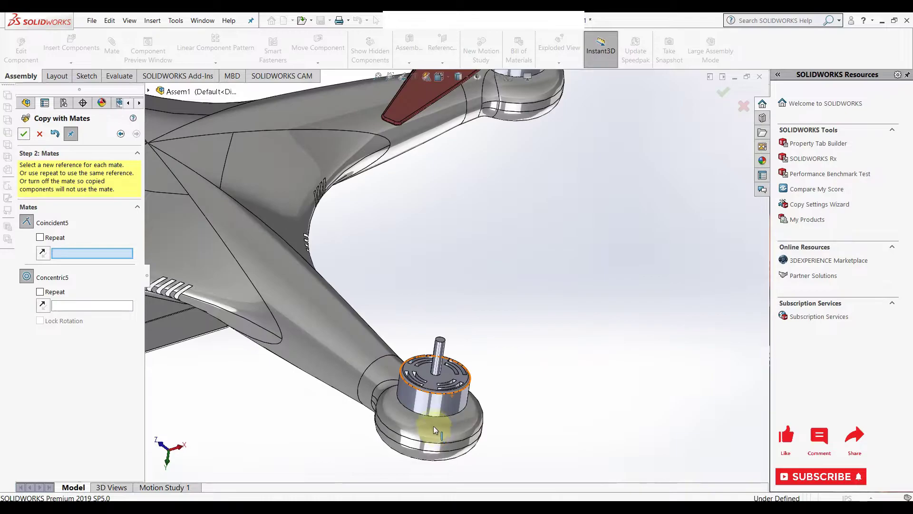
pyautogui.click(444, 381)
pyautogui.click(441, 359)
pyautogui.scroll(5, 478, 404)
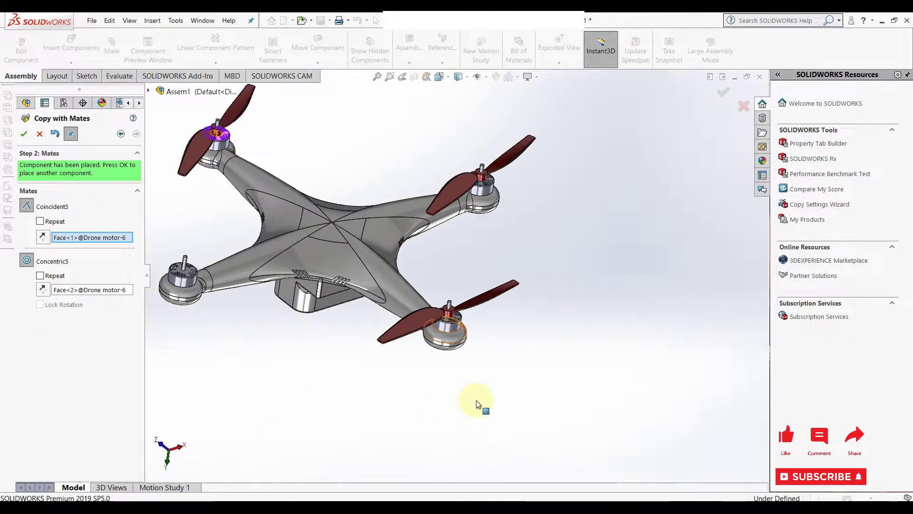
pyautogui.click(24, 135)
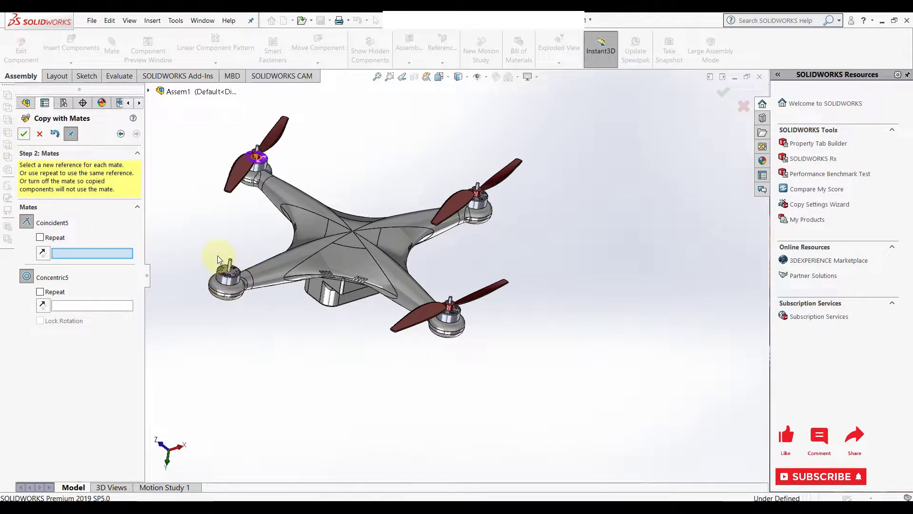
# - Place a propeller copy on the last bare motor using its top face and shaft, and finish Copy with Mates
pyautogui.click(232, 273)
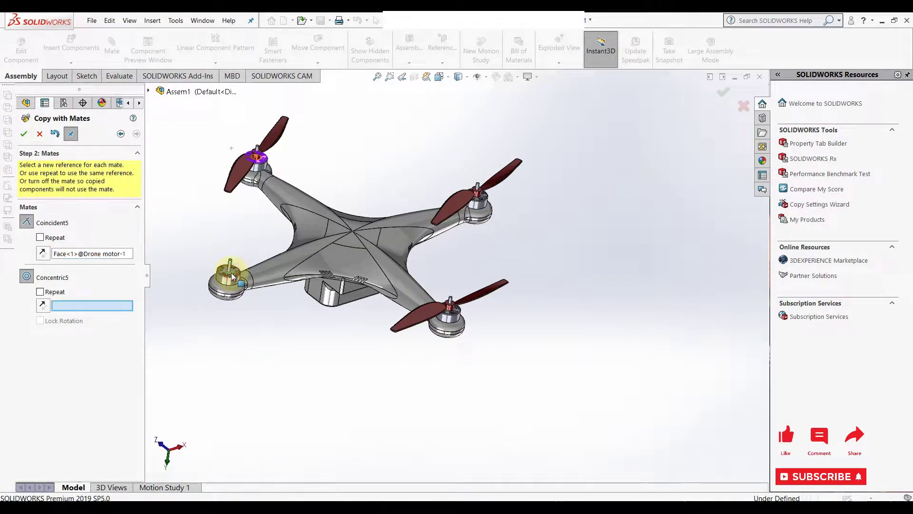
pyautogui.click(230, 267)
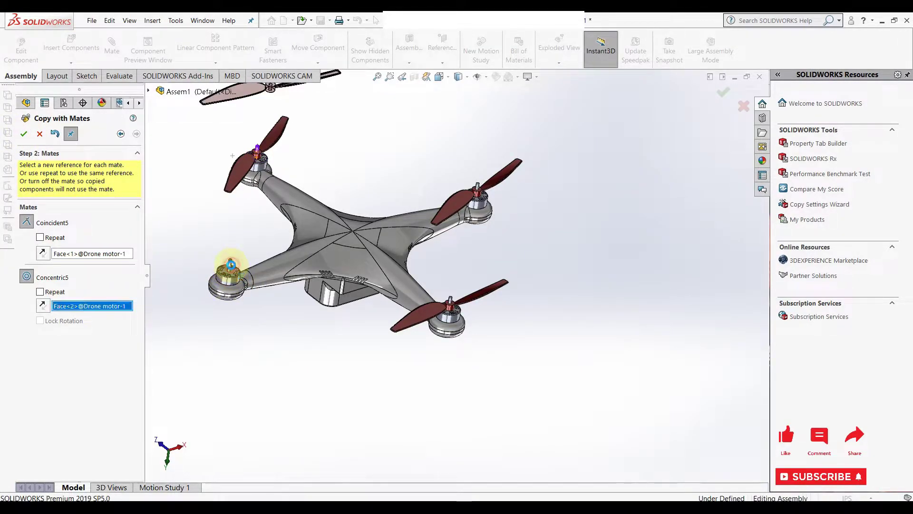
pyautogui.click(24, 134)
pyautogui.click(39, 133)
pyautogui.scroll(3, 375, 235)
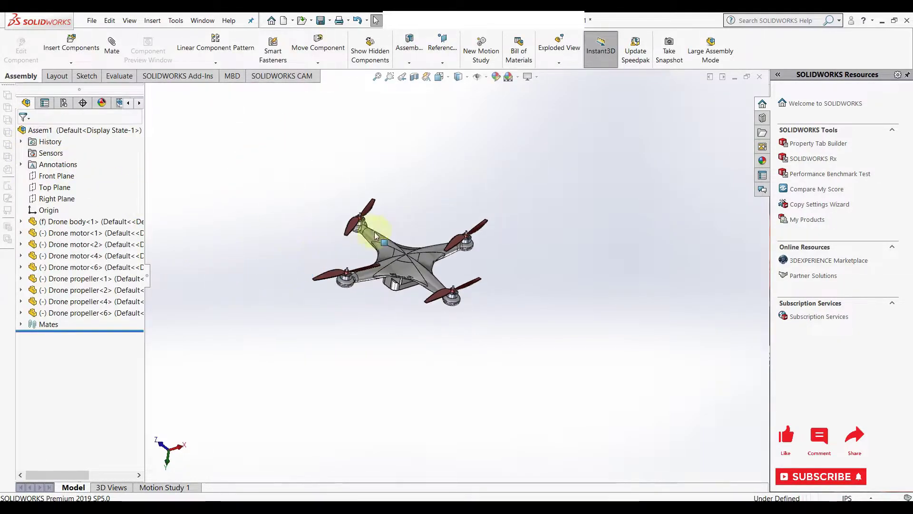
# - Insert the Drone fin capp part and place it beside the first propeller's hub
pyautogui.scroll(-5, 374, 235)
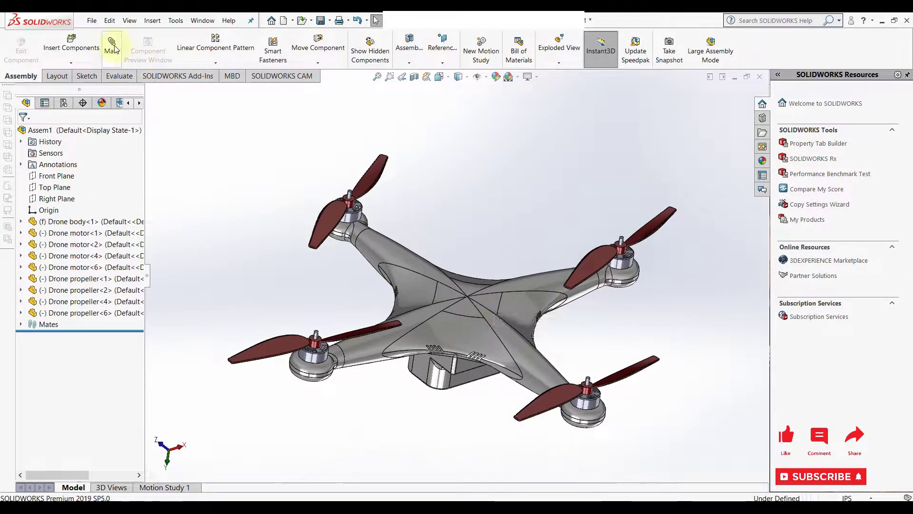
pyautogui.click(72, 42)
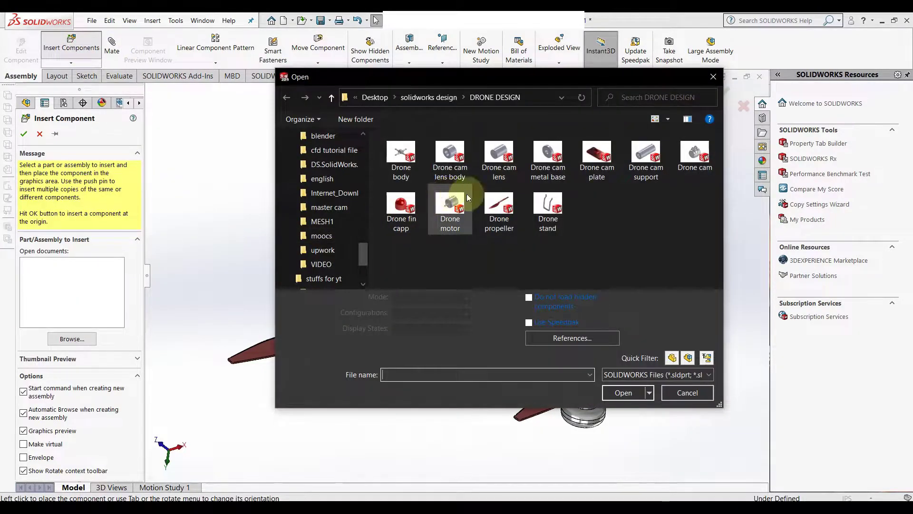
pyautogui.click(401, 207)
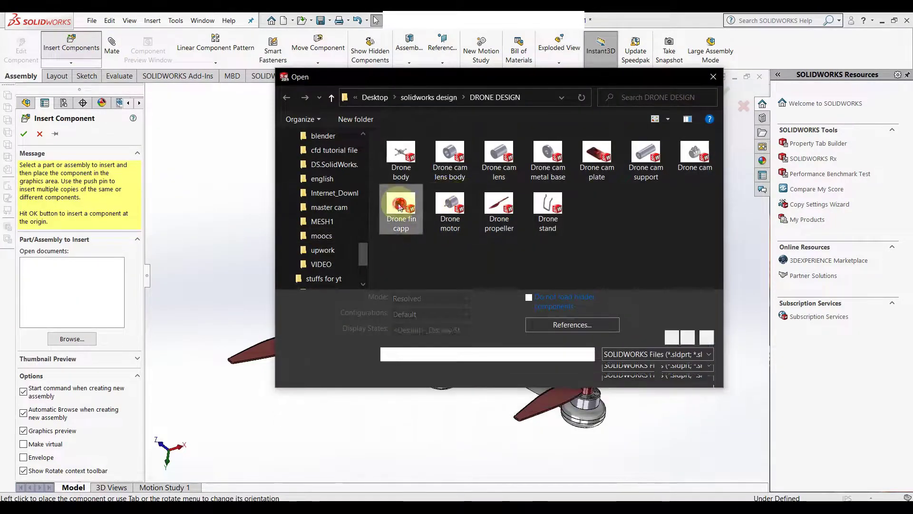
pyautogui.click(623, 392)
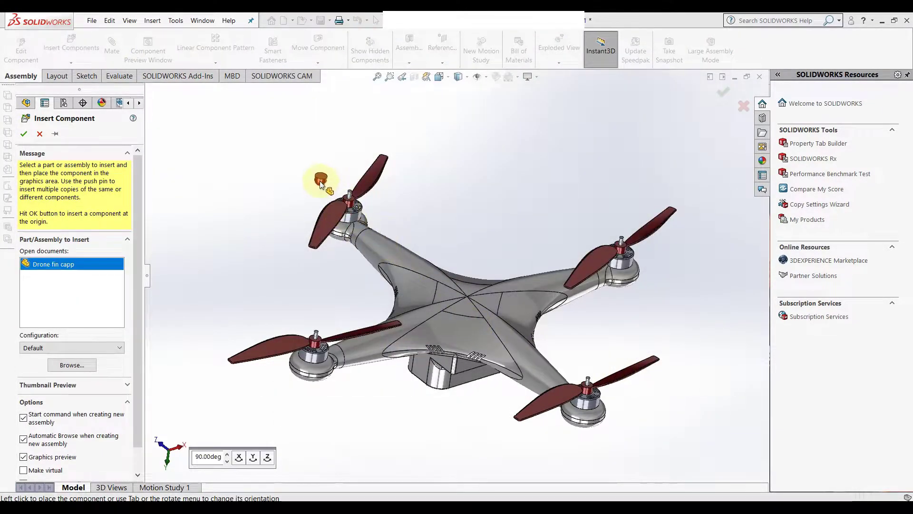
pyautogui.click(324, 190)
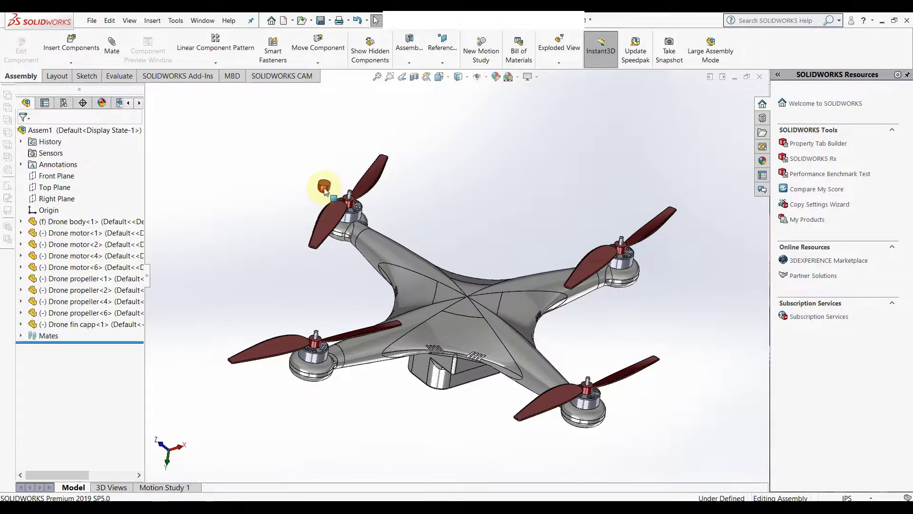
# - Mate the fin cap's open circular rim coincident with the top edge of the first propeller's hub and finish mating
pyautogui.scroll(-5, 328, 192)
pyautogui.click(357, 218)
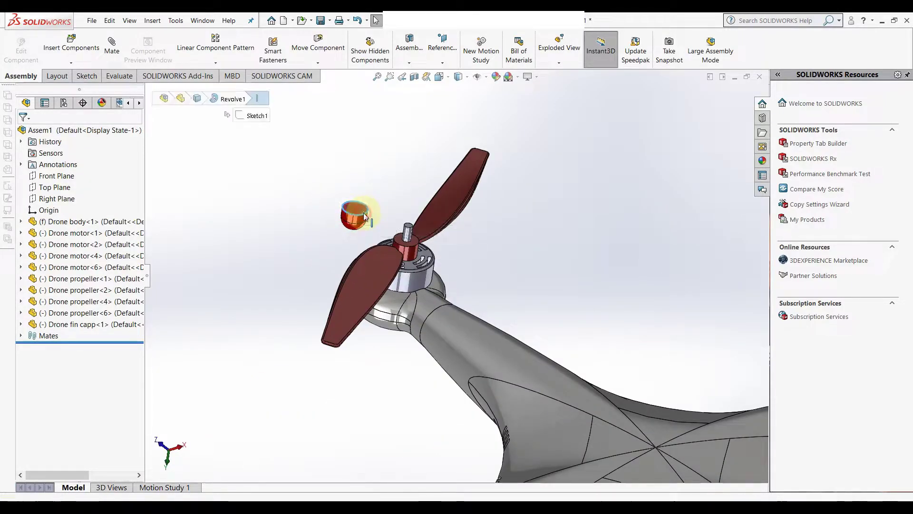
pyautogui.click(492, 156)
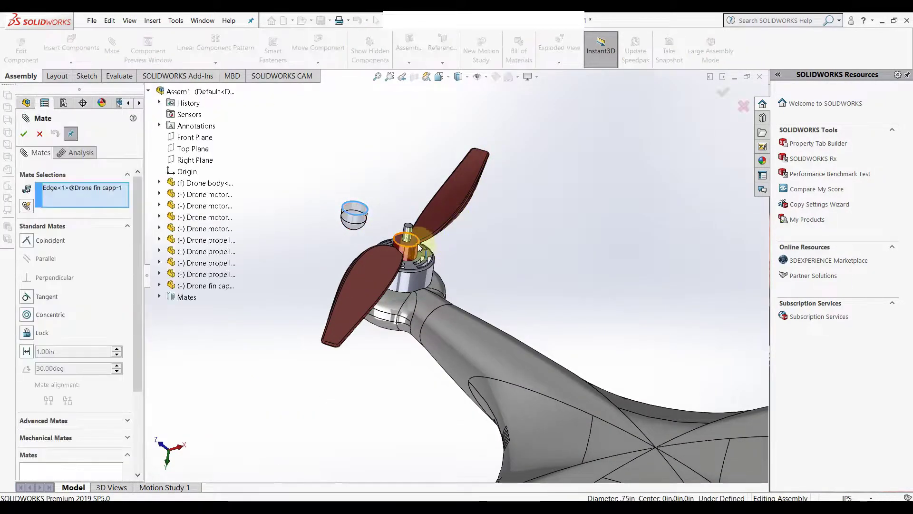
pyautogui.scroll(-3, 420, 240)
pyautogui.click(420, 251)
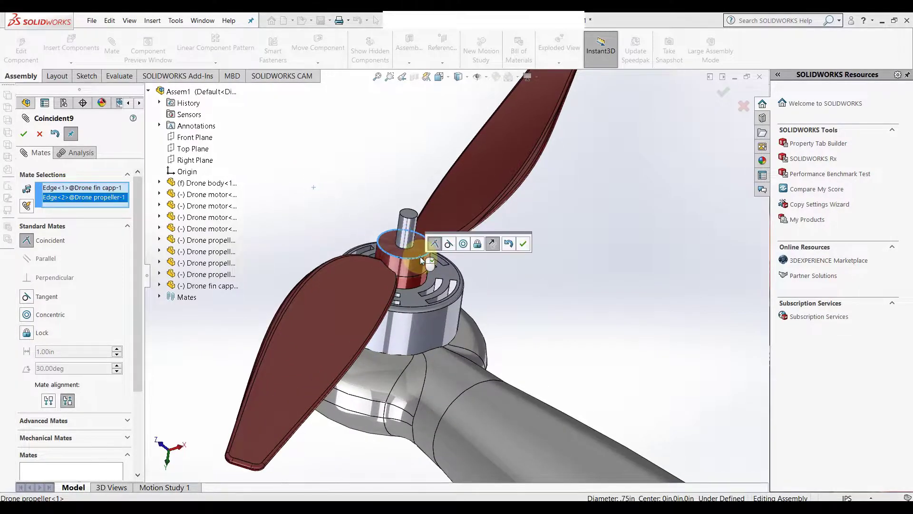
pyautogui.click(523, 243)
pyautogui.scroll(3, 493, 281)
pyautogui.scroll(4, 493, 281)
pyautogui.scroll(-2, 595, 350)
pyautogui.scroll(1, 672, 413)
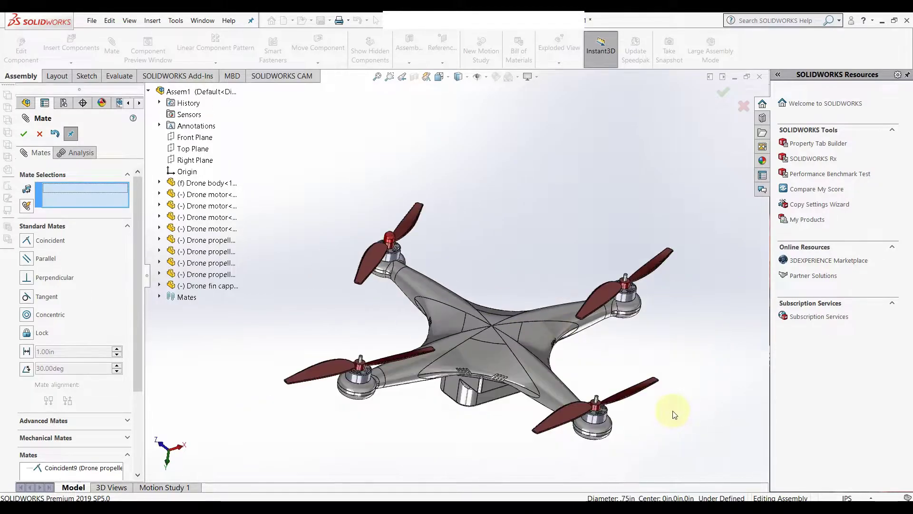
pyautogui.scroll(-1, 670, 412)
pyautogui.press('Escape')
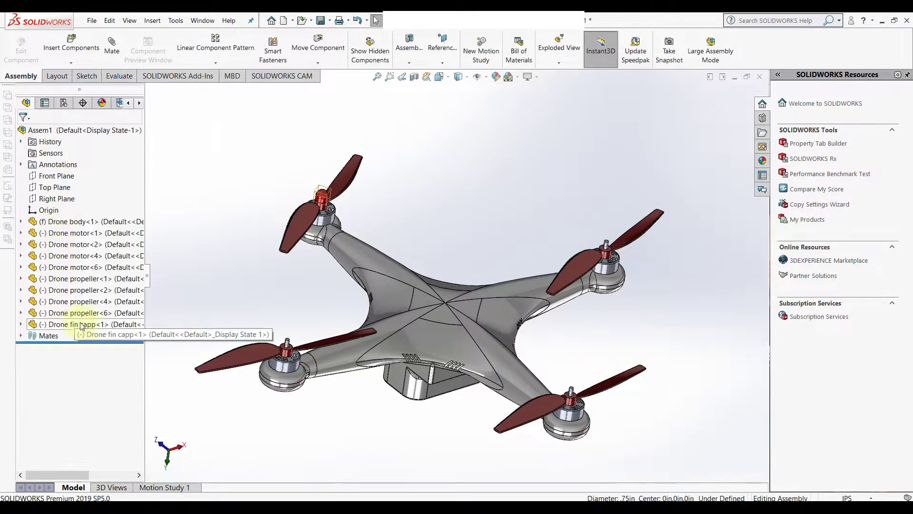
# - Start Copy with Mates for the Drone fin capp, using the top face of a neighbouring propeller's hub as the coincident reference
pyautogui.rightClick(71, 324)
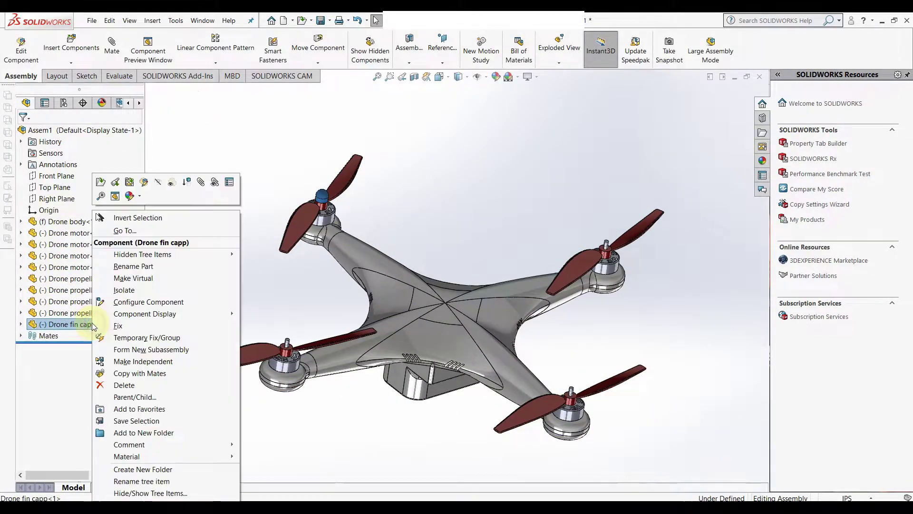
pyautogui.click(143, 373)
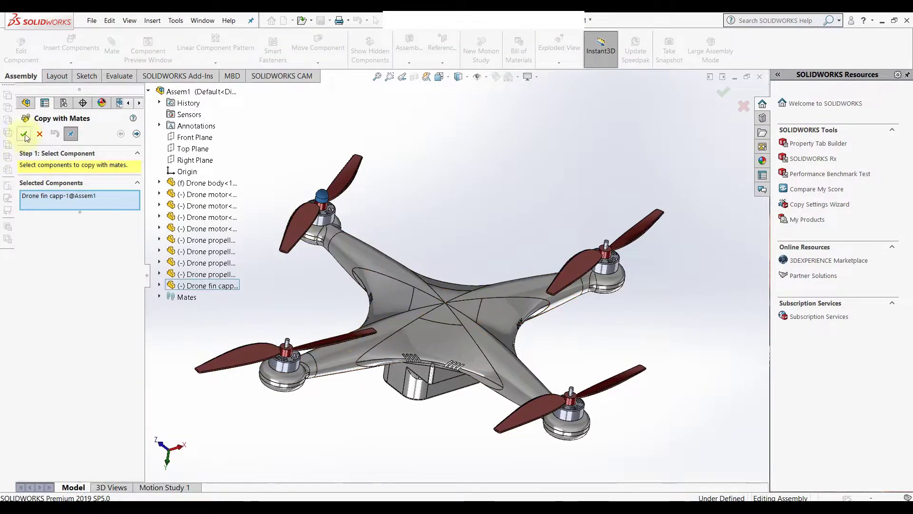
pyautogui.click(137, 135)
pyautogui.scroll(-6, 623, 280)
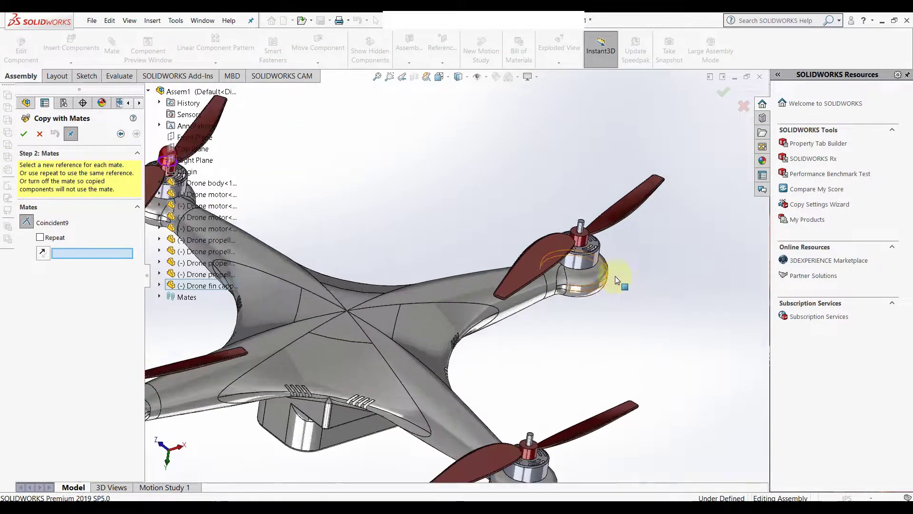
pyautogui.click(528, 205)
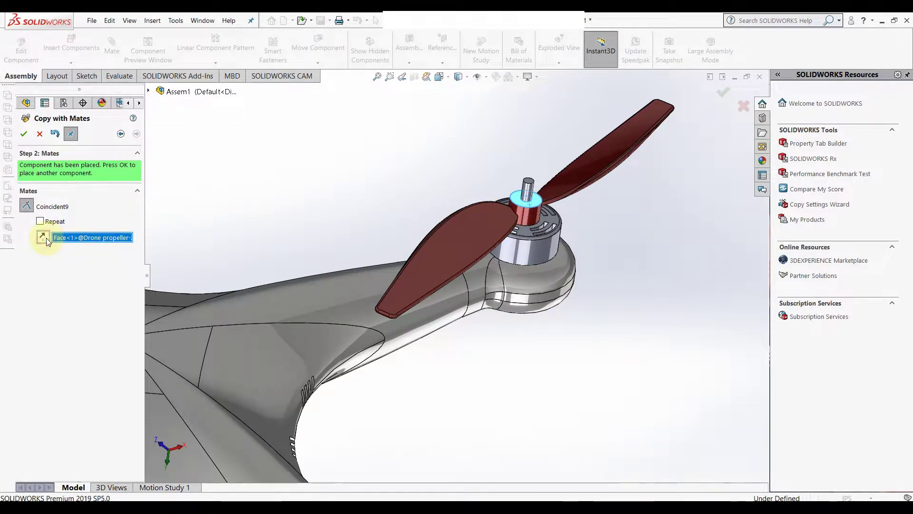
# - Replace the copy's coincident reference with the top face of the neighbouring propeller's hub and place the fin cap copy
pyautogui.rightClick(84, 240)
pyautogui.click(121, 256)
pyautogui.scroll(-8, 516, 238)
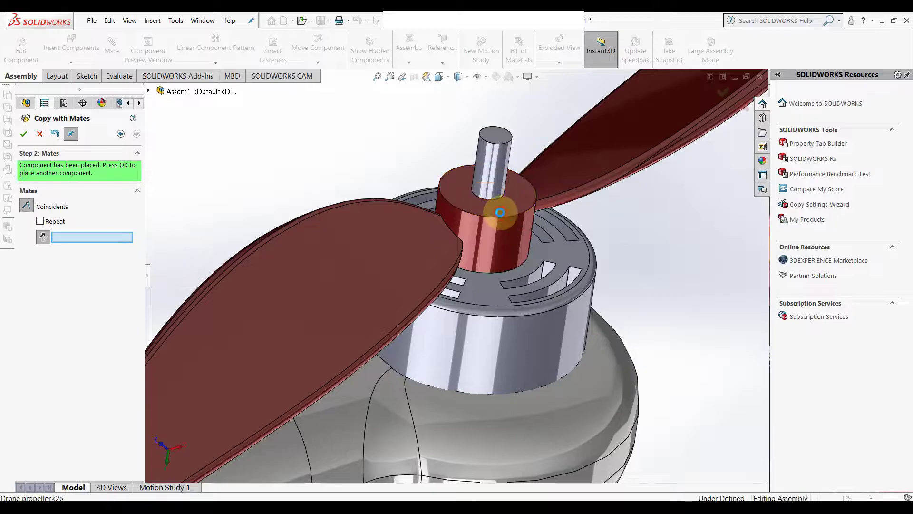
pyautogui.click(501, 212)
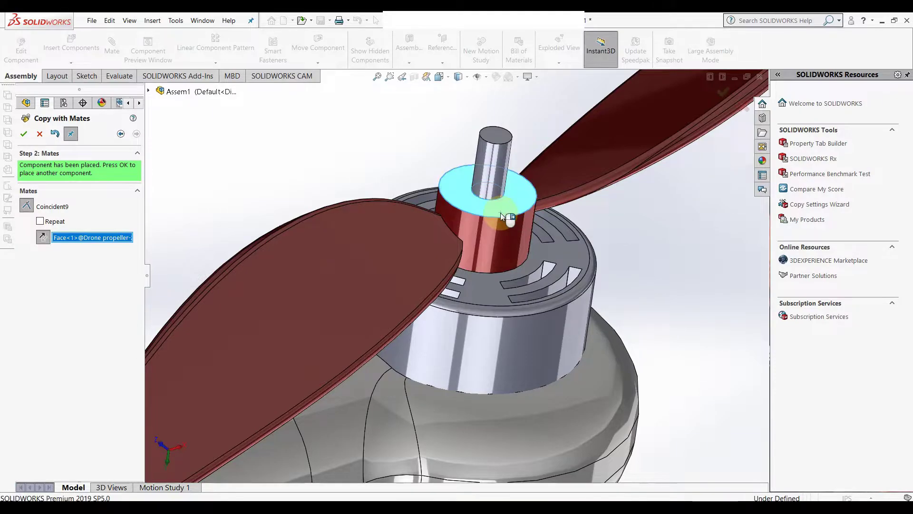
pyautogui.click(23, 135)
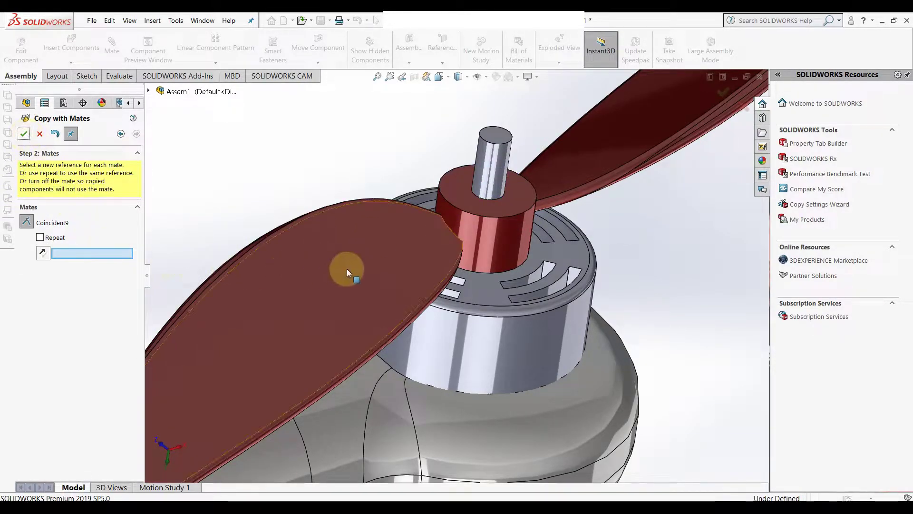
# - Check where the fin cap copy was placed on the drone and leave Copy with Mates
pyautogui.scroll(10, 442, 280)
pyautogui.scroll(3, 333, 265)
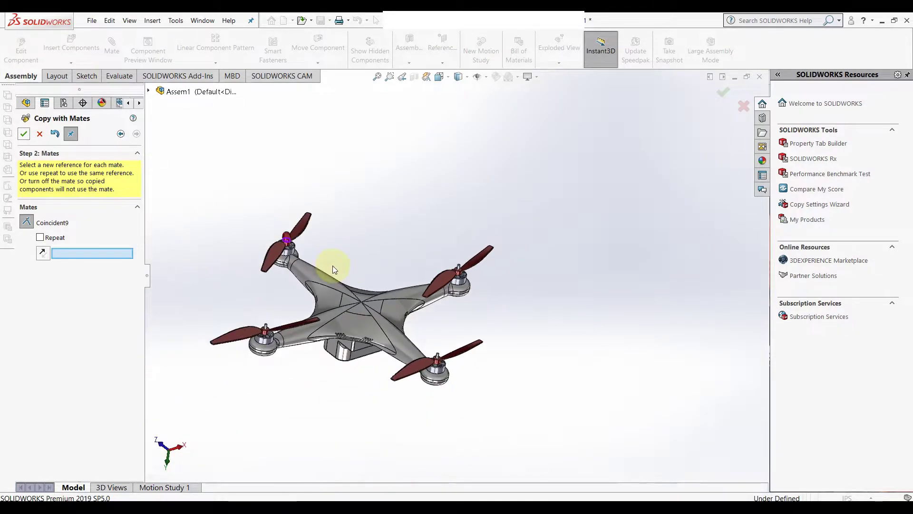
pyautogui.scroll(-10, 329, 234)
pyautogui.click(360, 206)
pyautogui.scroll(8, 634, 290)
pyautogui.scroll(-3, 585, 326)
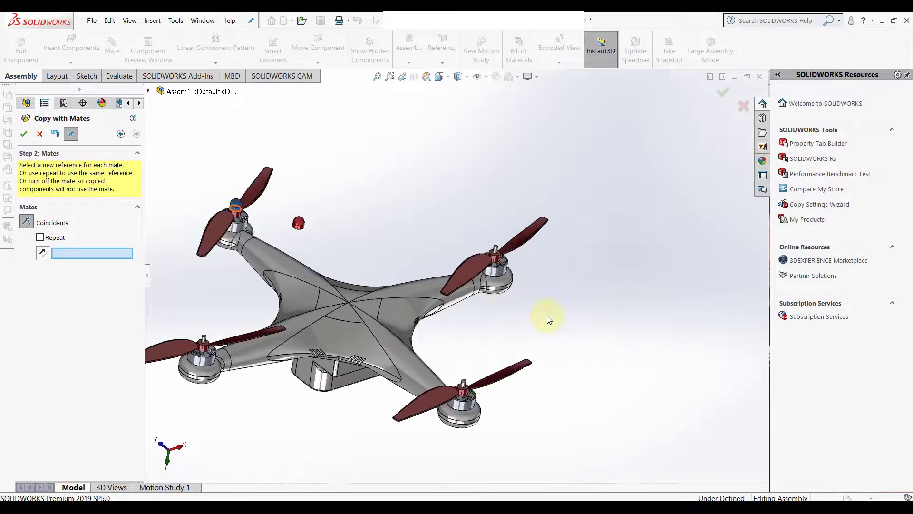
pyautogui.click(296, 226)
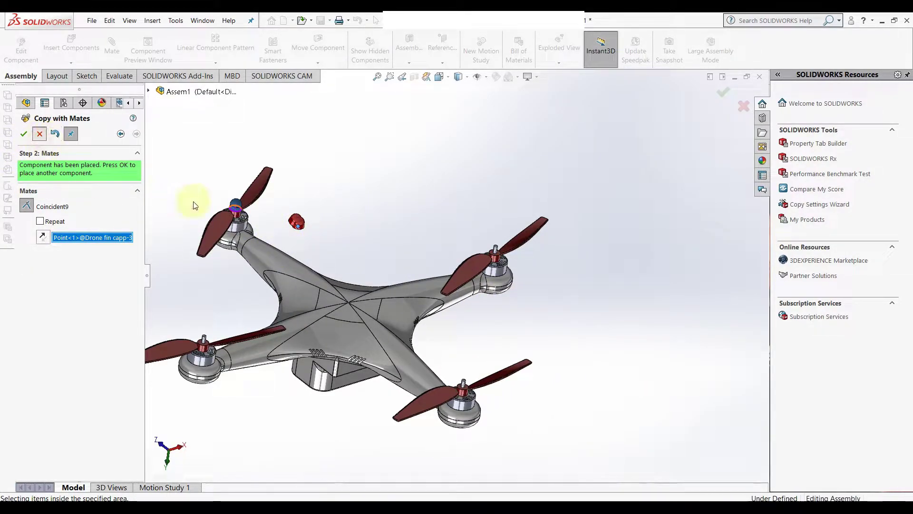
pyautogui.press('Return')
# - Mate the loose fin cap's open rim coincident with the top edge of the neighbouring propeller's hub and finish mating
pyautogui.scroll(-5, 320, 222)
pyautogui.scroll(-4, 331, 257)
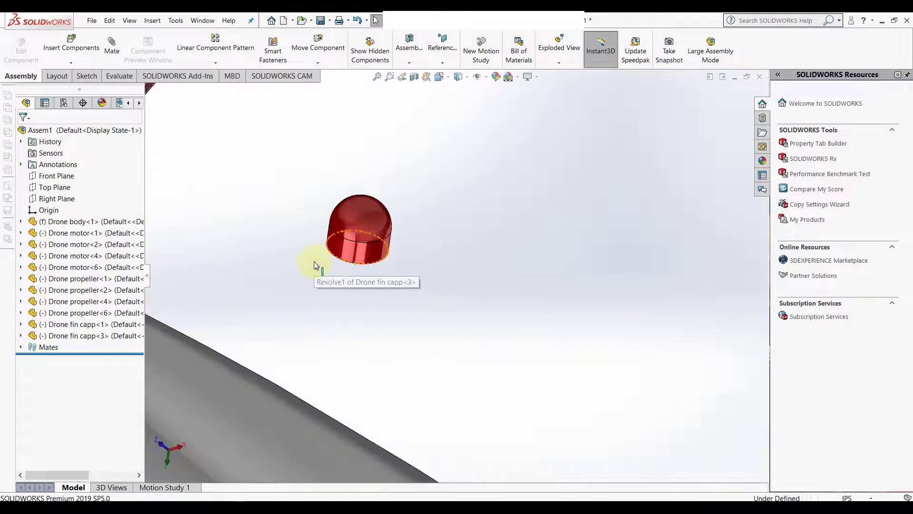
pyautogui.click(366, 268)
pyautogui.scroll(7, 429, 277)
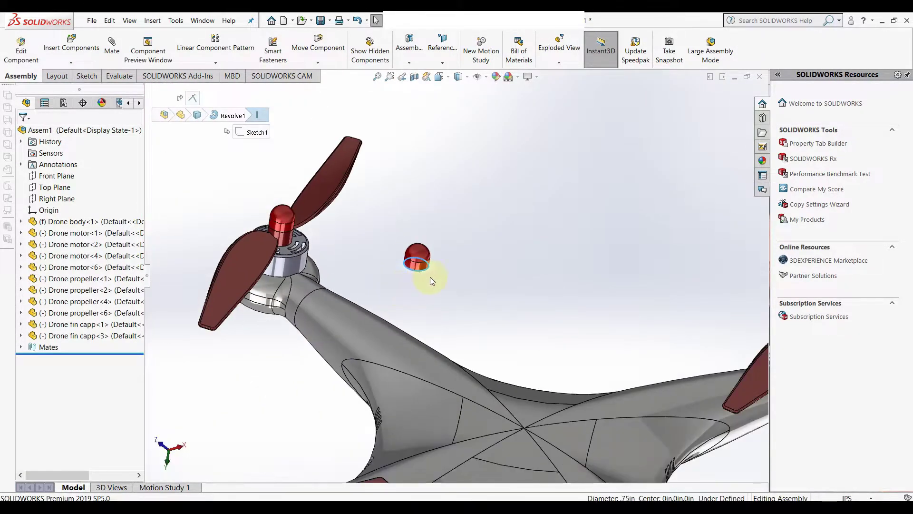
pyautogui.click(427, 255)
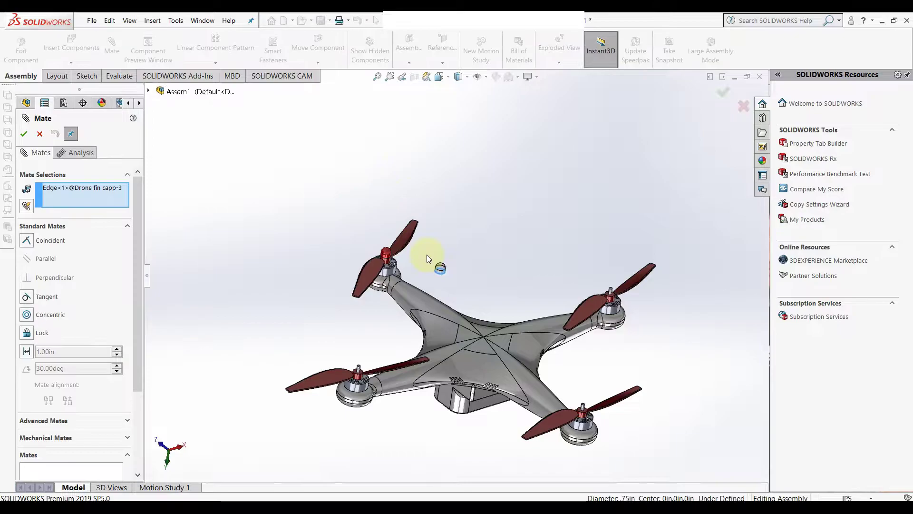
pyautogui.scroll(-6, 613, 310)
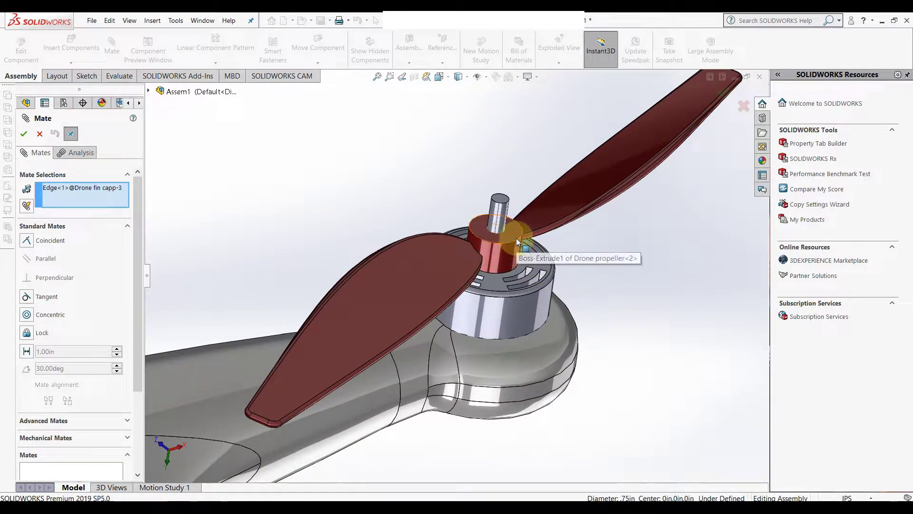
pyautogui.click(516, 240)
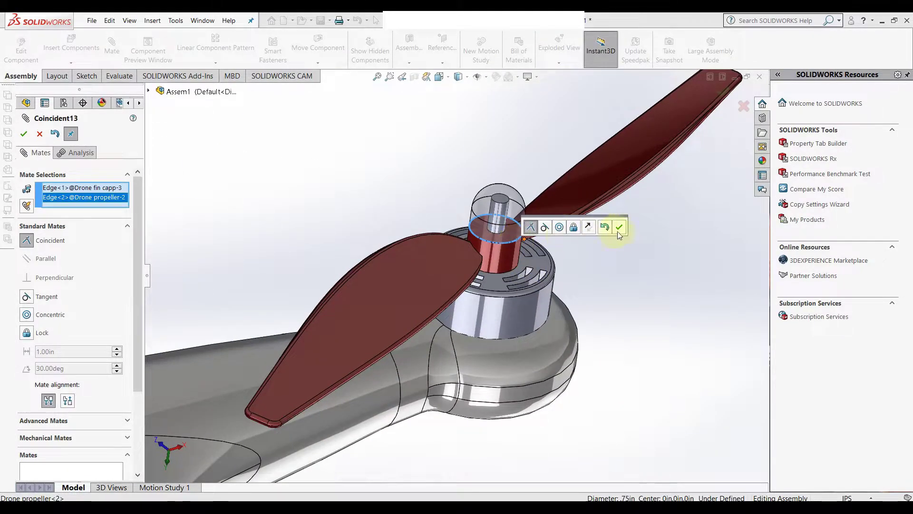
pyautogui.click(620, 227)
pyautogui.scroll(3, 543, 285)
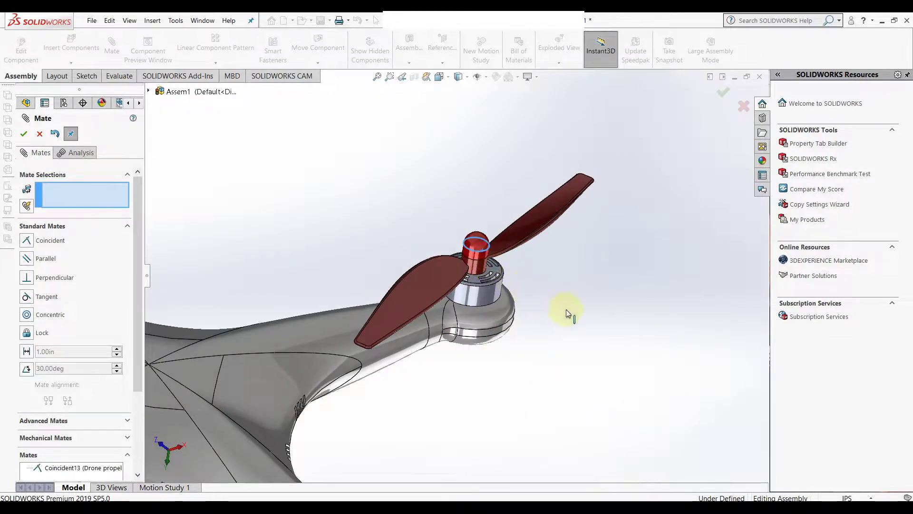
pyautogui.rightClick(467, 248)
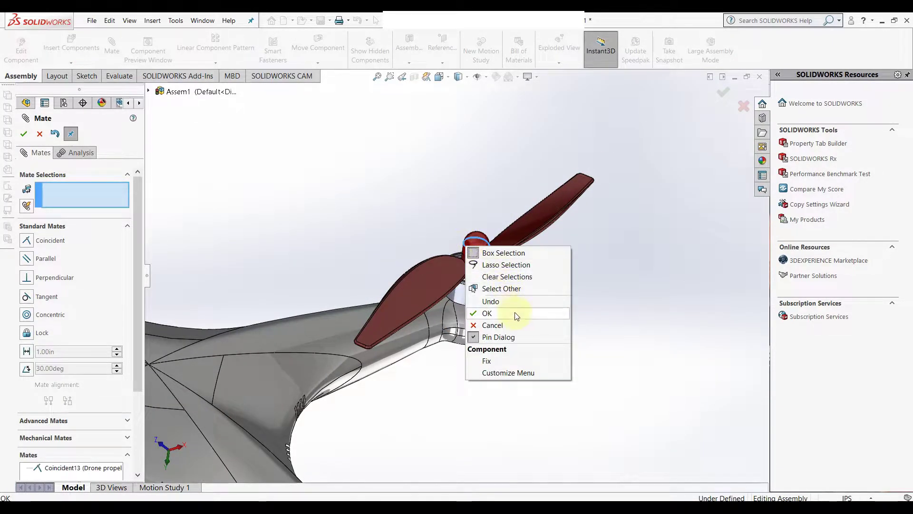
pyautogui.click(608, 324)
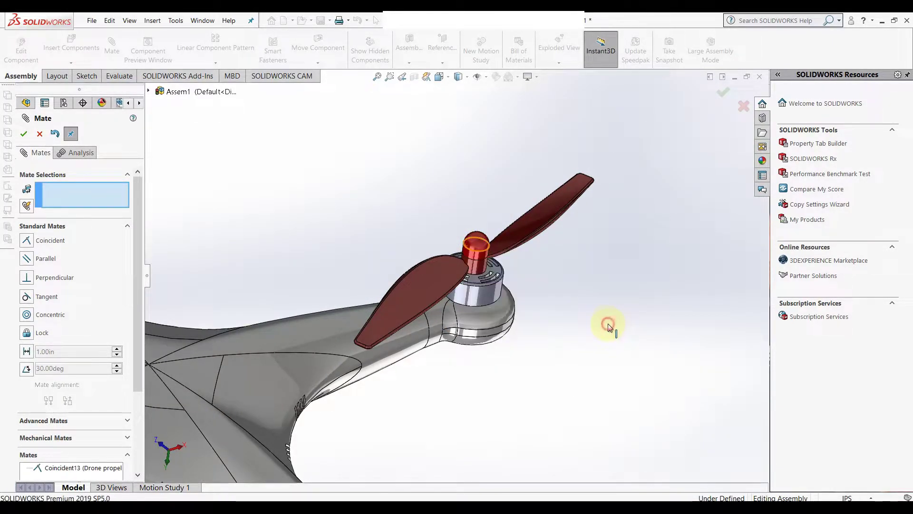
pyautogui.click(44, 137)
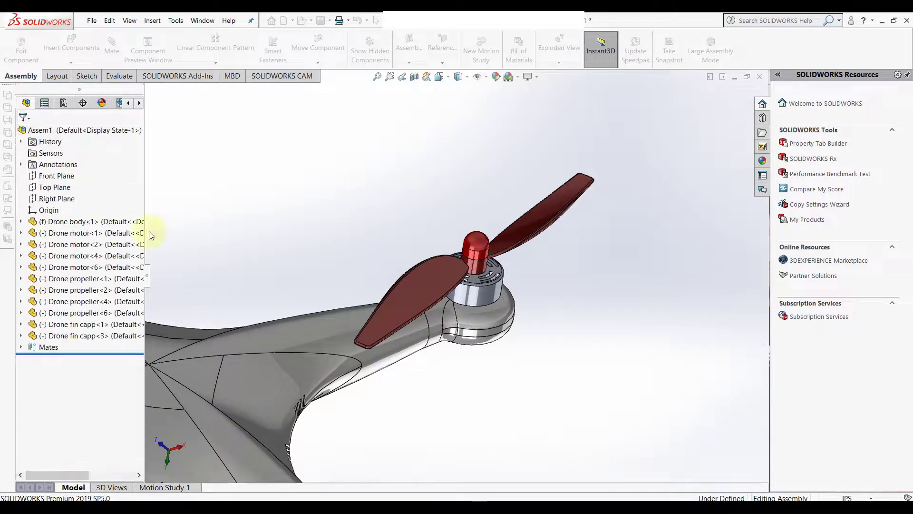
# - Insert another Drone fin capp part and place it beside one of the two uncapped propeller hubs
pyautogui.scroll(5, 251, 286)
pyautogui.scroll(-3, 373, 361)
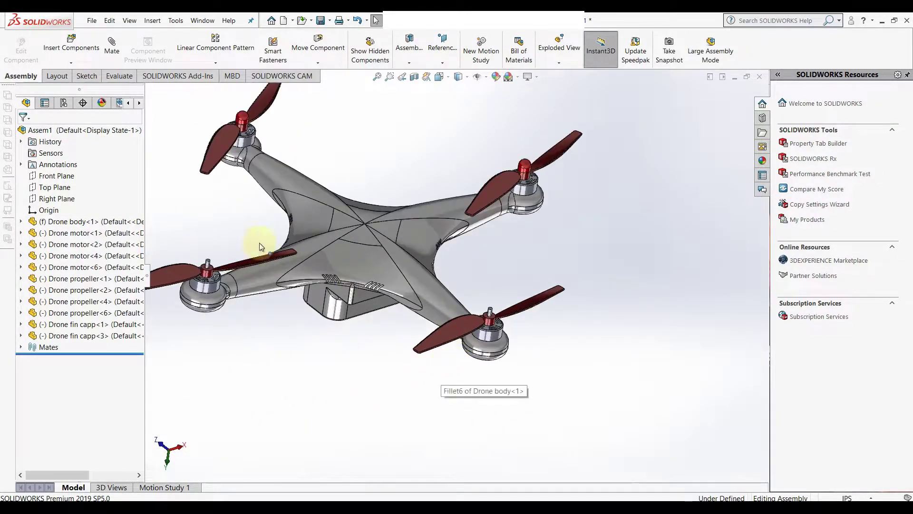
pyautogui.click(86, 50)
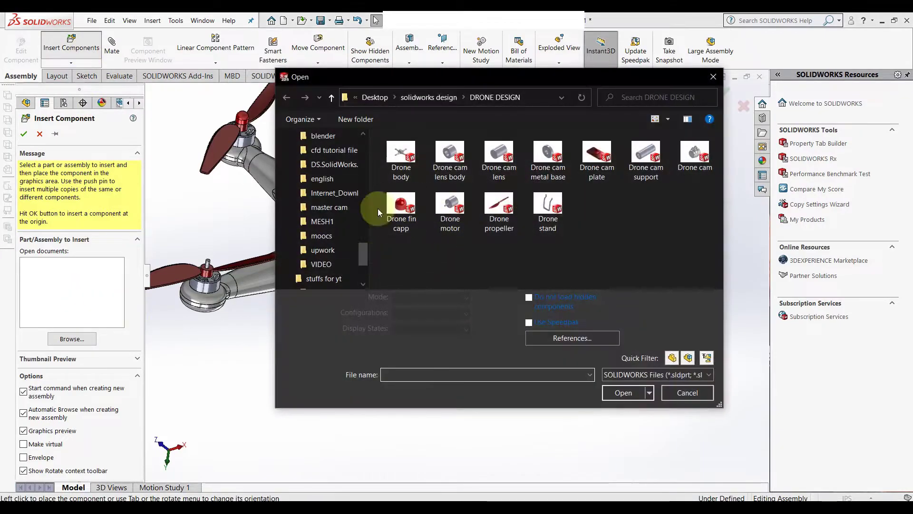
pyautogui.click(401, 209)
pyautogui.press('Return')
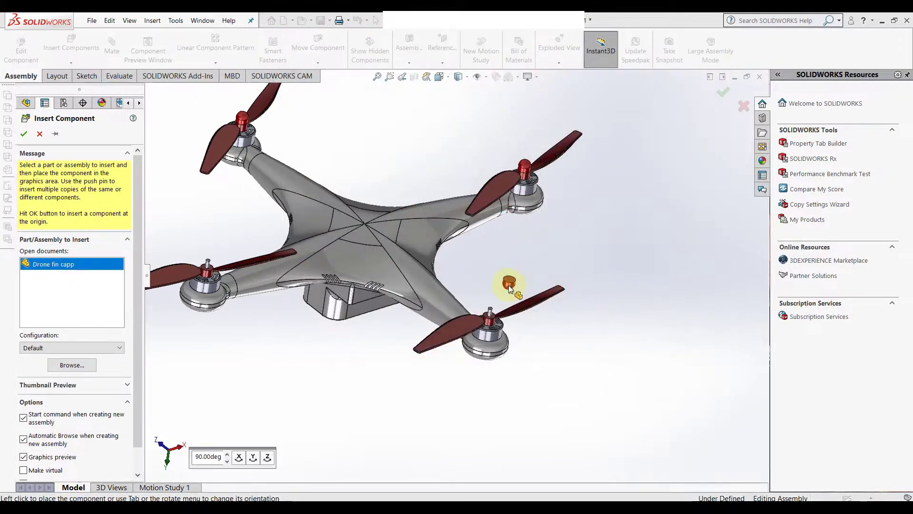
pyautogui.click(505, 290)
# - Mate the third fin cap's rim coincident with its propeller hub's top edge, with the dome facing up, and finish mating
pyautogui.scroll(-5, 506, 291)
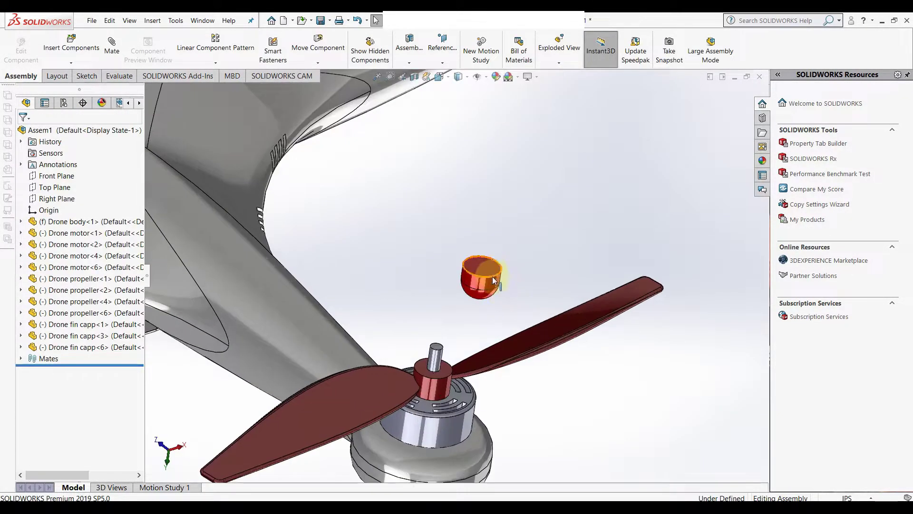
pyautogui.click(495, 280)
pyautogui.click(605, 220)
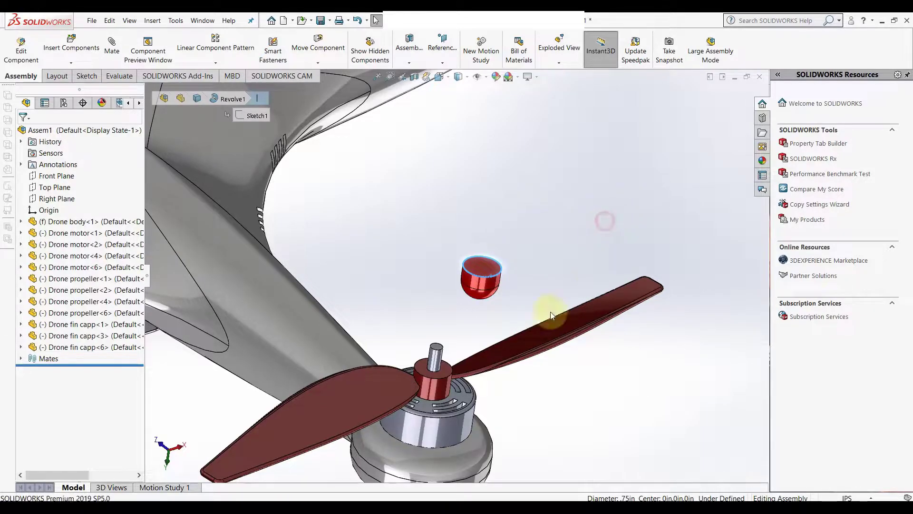
pyautogui.click(436, 378)
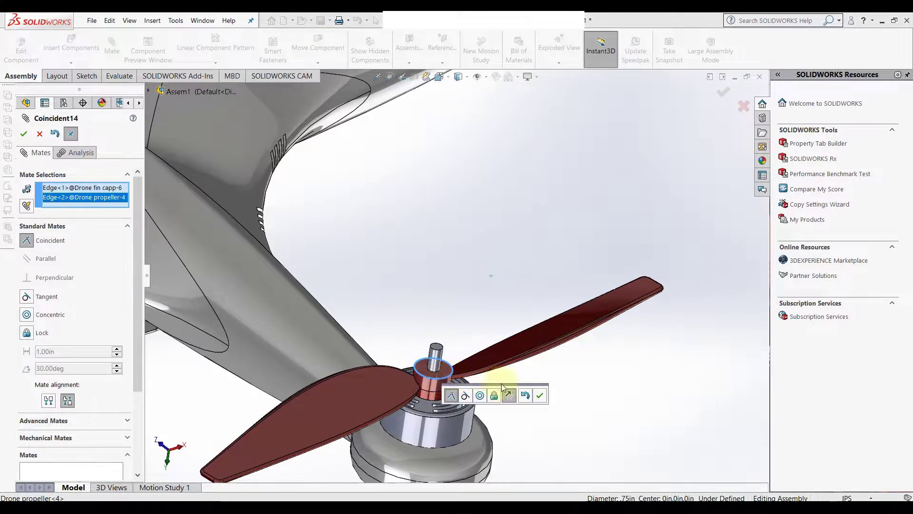
pyautogui.click(539, 395)
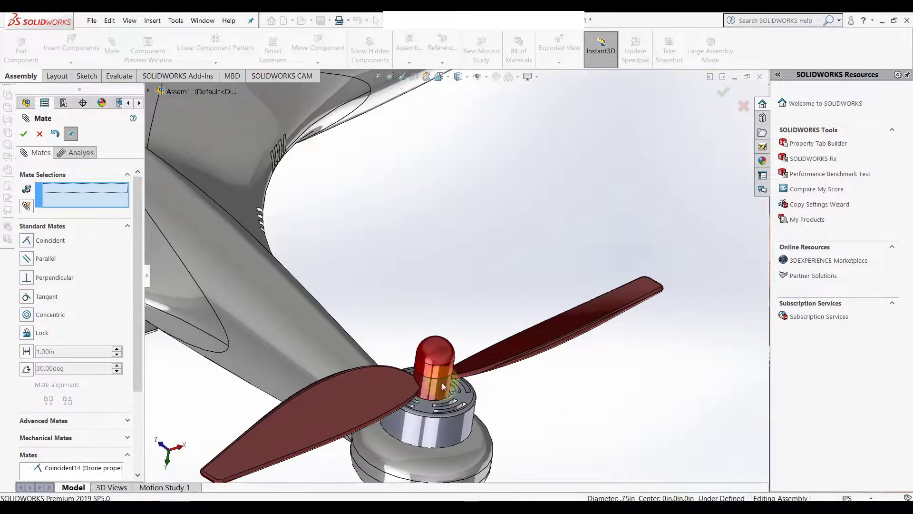
pyautogui.scroll(5, 441, 382)
pyautogui.scroll(3, 271, 265)
pyautogui.scroll(-8, 434, 265)
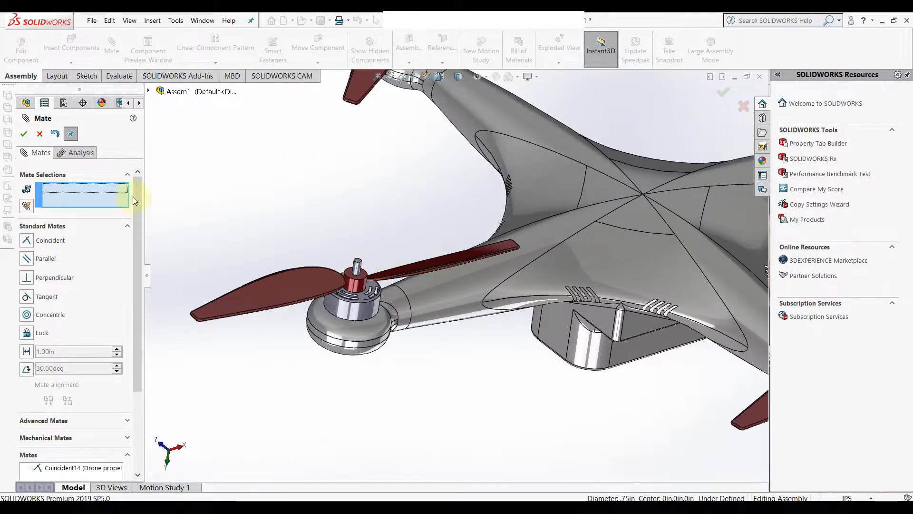
pyautogui.click(36, 136)
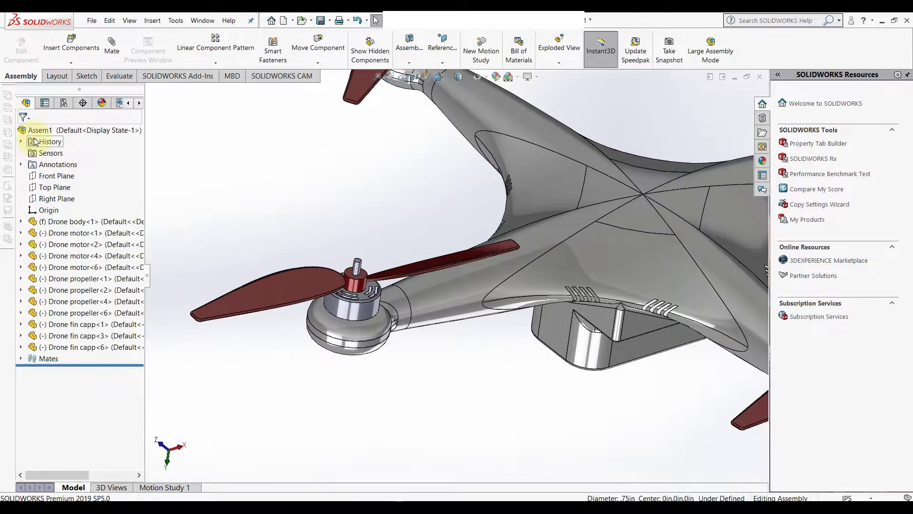
# - Insert a fourth Drone fin capp part and place it above the last uncapped propeller hub
pyautogui.click(86, 53)
pyautogui.click(401, 207)
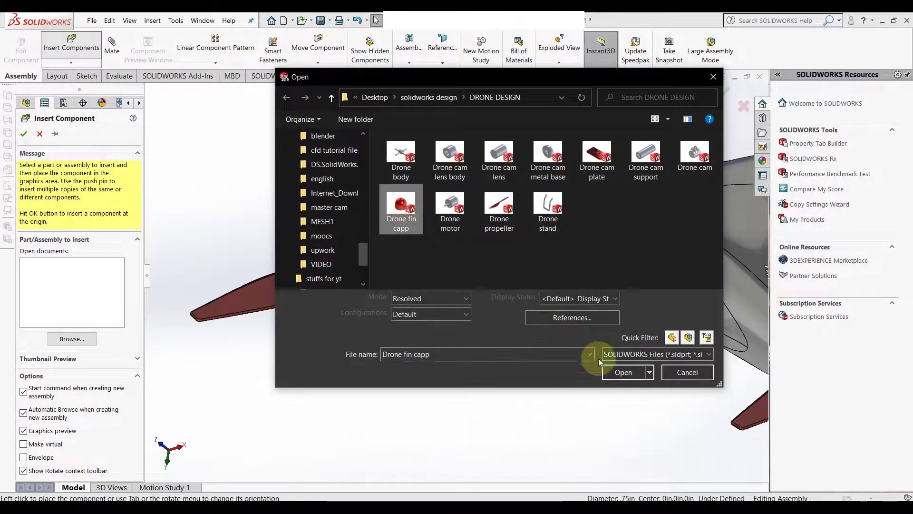
pyautogui.click(633, 379)
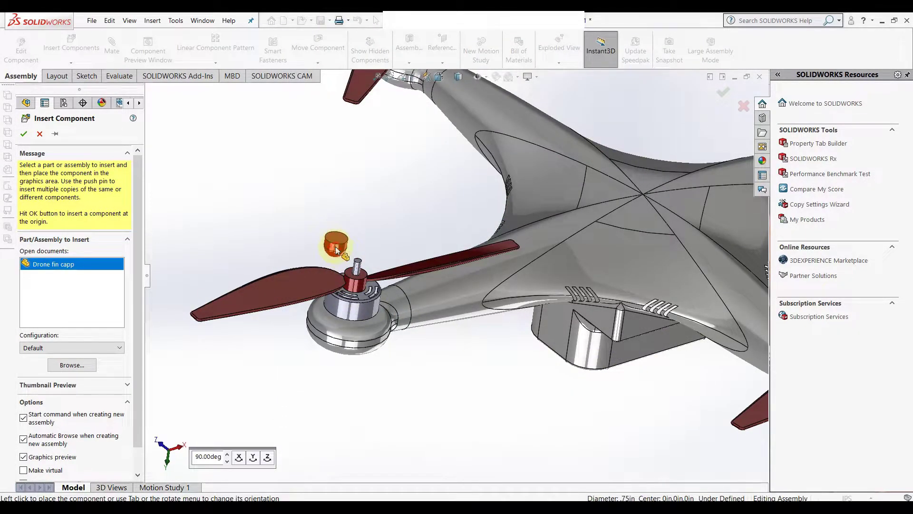
pyautogui.click(335, 246)
# - Mate the last propeller hub's top edge coincident with the fourth fin cap's rim, flipping the mate alignment
pyautogui.scroll(5, 341, 243)
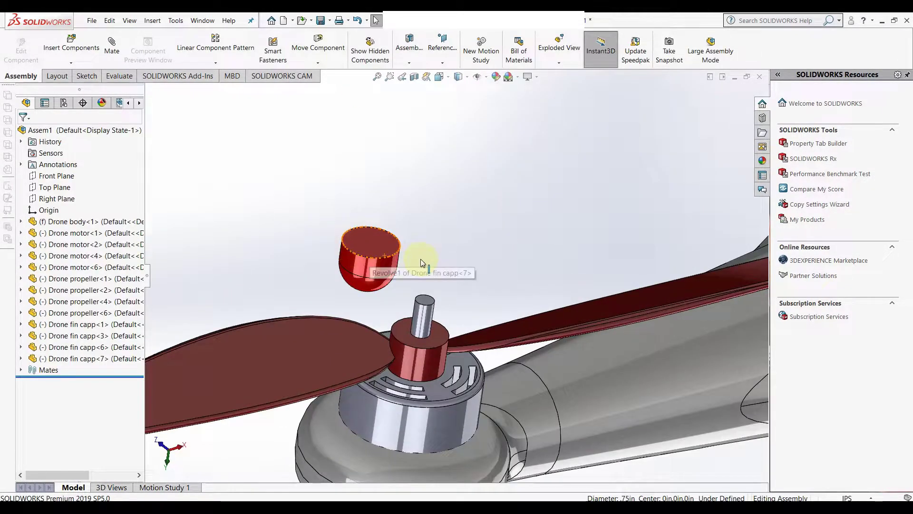
pyautogui.click(376, 257)
pyautogui.click(426, 350)
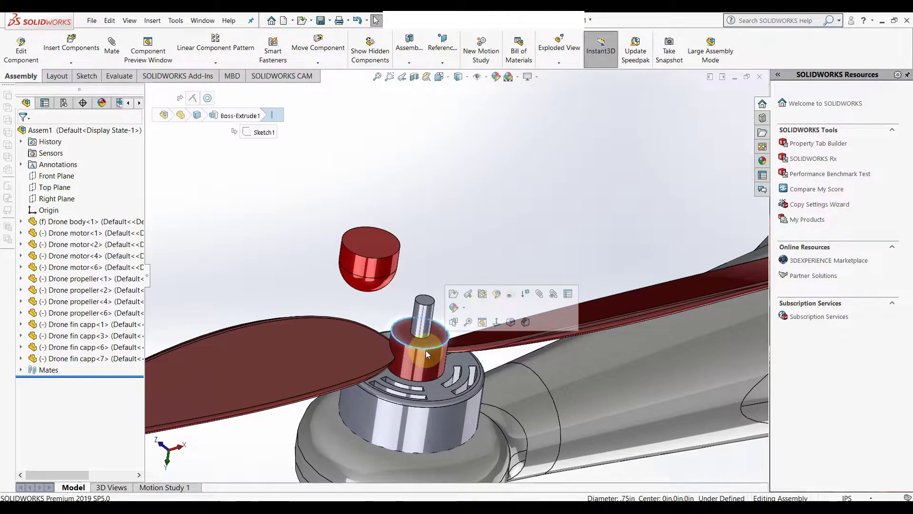
pyautogui.click(539, 294)
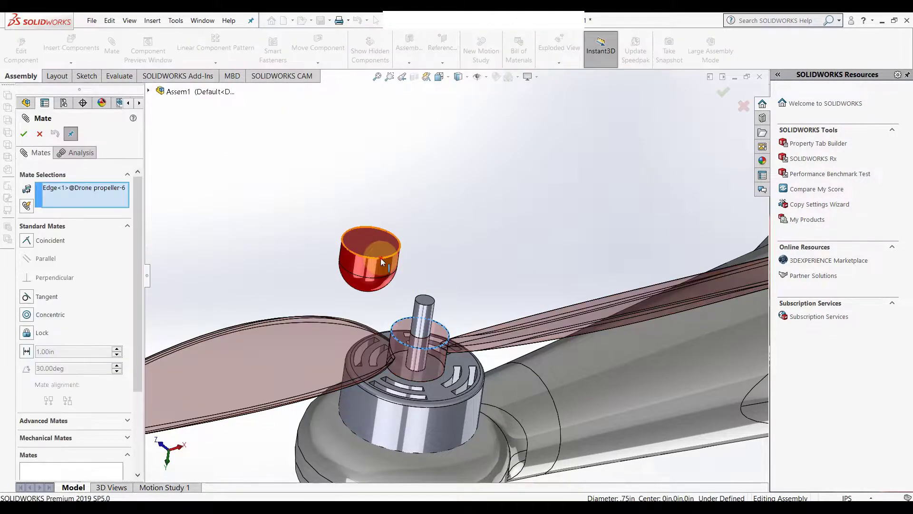
pyautogui.click(381, 257)
pyautogui.click(336, 245)
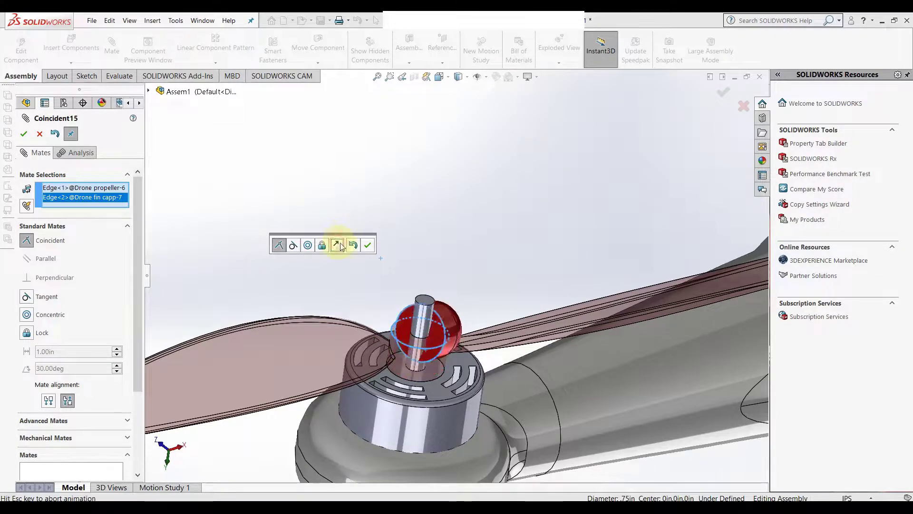
pyautogui.click(369, 245)
# - Turn two neighbouring propellers around their motor shafts, leaving the Mate command, and bring the drone's underside into view
pyautogui.scroll(-10, 438, 298)
pyautogui.moveTo(540, 343); pyautogui.dragTo(655, 305, button='middle')
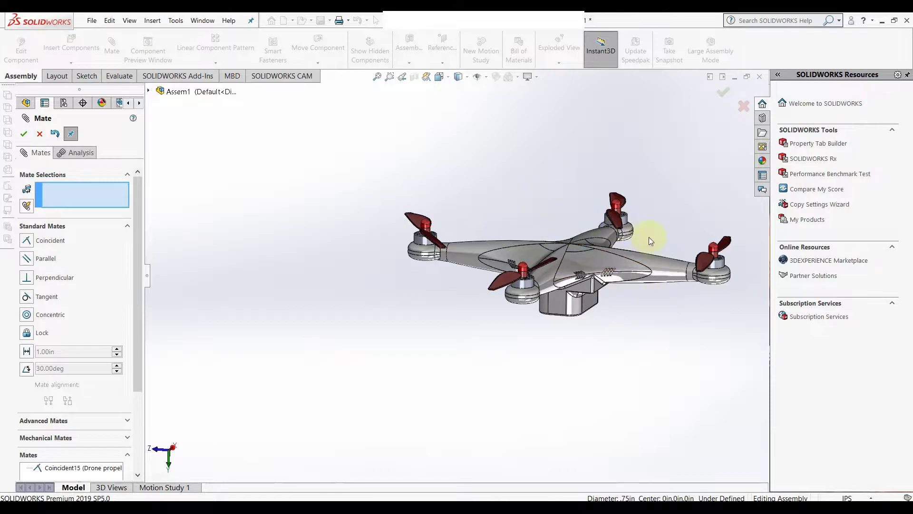
pyautogui.scroll(4, 758, 209)
pyautogui.moveTo(703, 228); pyautogui.dragTo(573, 197, button='middle')
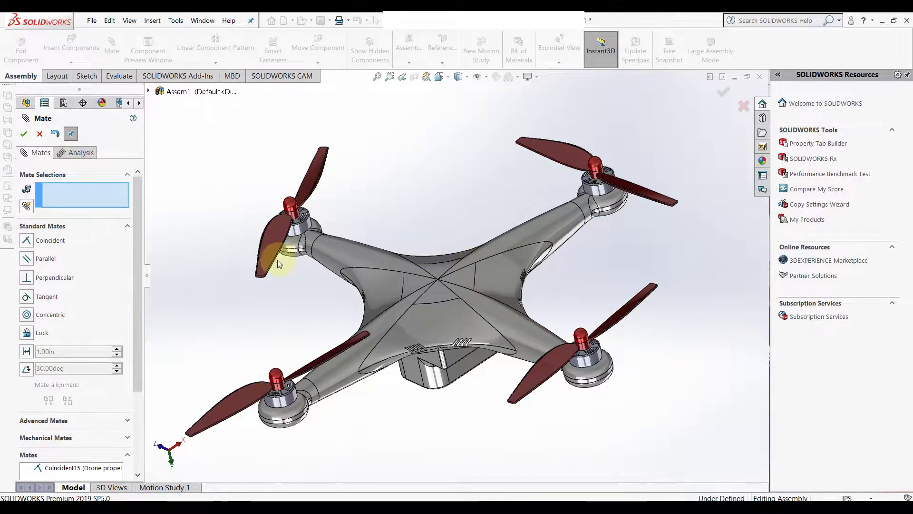
pyautogui.moveTo(256, 233); pyautogui.dragTo(358, 366)
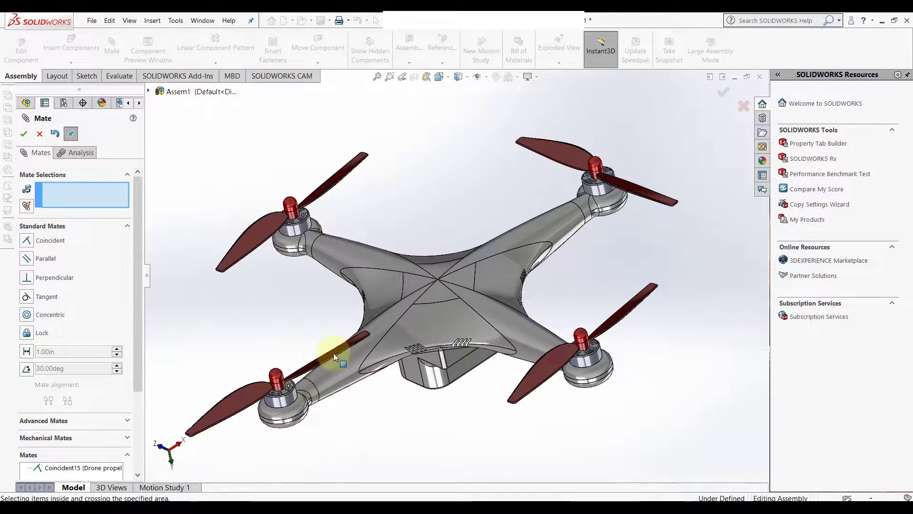
pyautogui.click(346, 355)
pyautogui.click(318, 356)
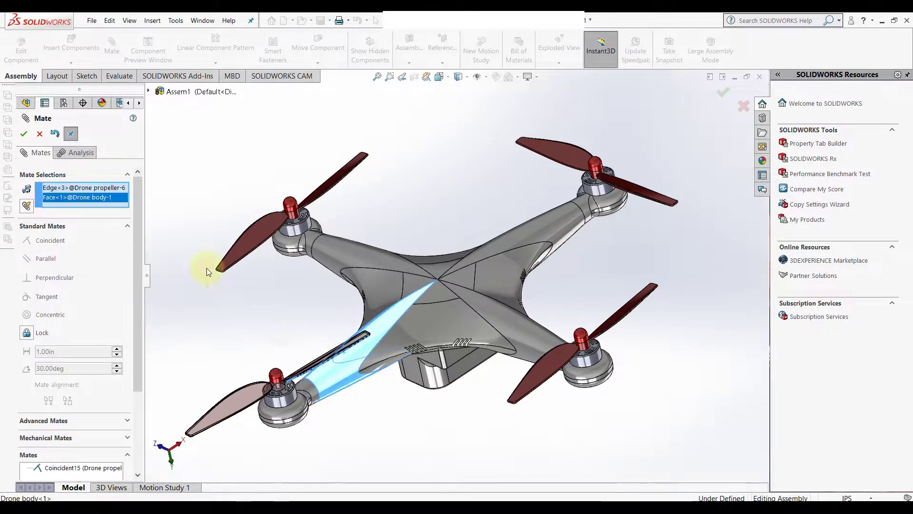
pyautogui.click(40, 134)
pyautogui.moveTo(342, 353); pyautogui.dragTo(413, 448)
pyautogui.moveTo(432, 413); pyautogui.dragTo(425, 321, button='middle')
pyautogui.scroll(-2, 458, 348)
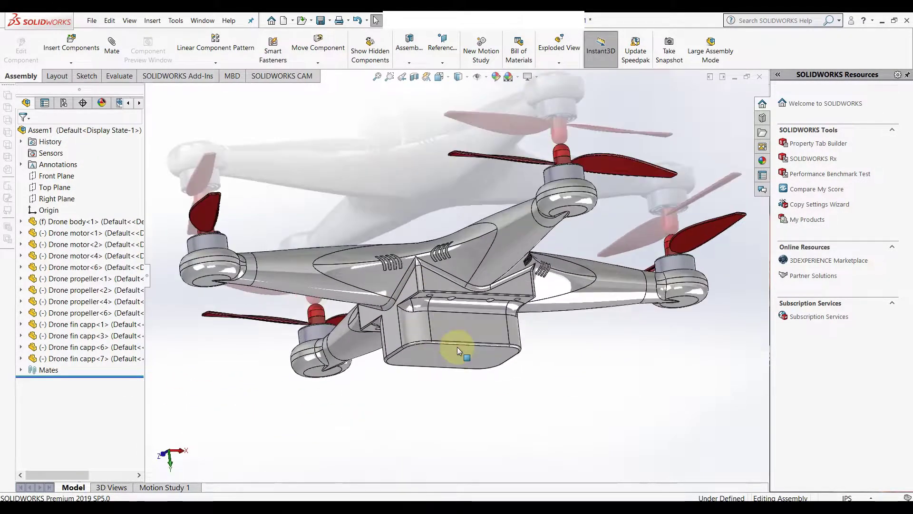
# - Insert the Drone stand part and place it beside the battery box on the drone's underside
pyautogui.click(87, 51)
pyautogui.click(548, 204)
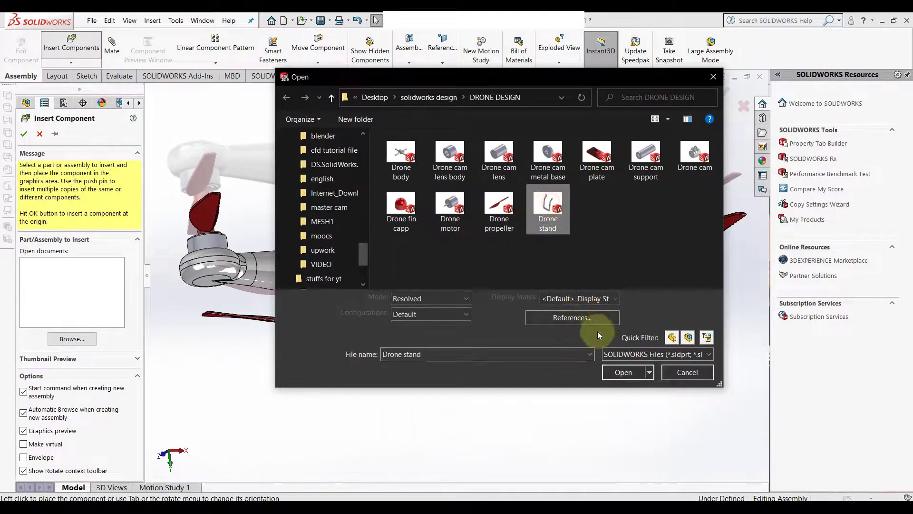
pyautogui.click(624, 372)
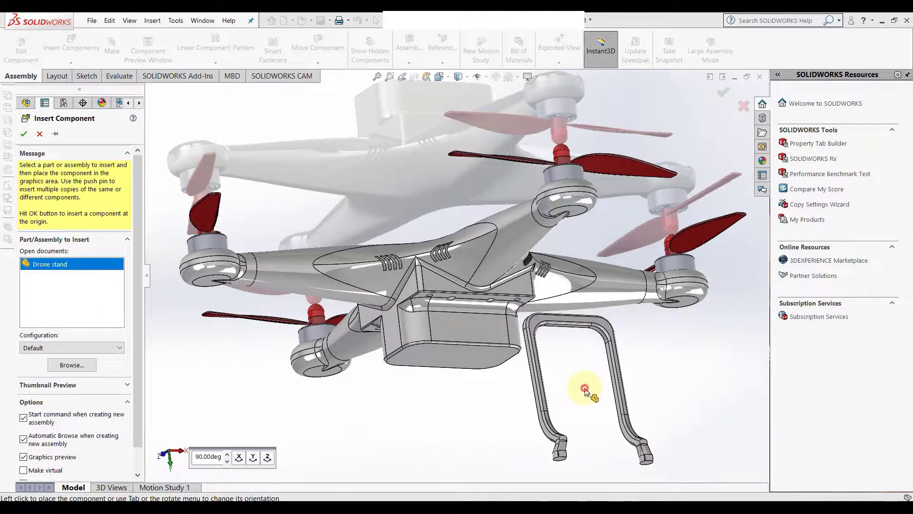
pyautogui.click(585, 388)
# - Set up a concentric mate between the drone stand's end edge and the body's outer mounting hole, flipping the mate alignment
pyautogui.scroll(-4, 588, 389)
pyautogui.scroll(-3, 572, 396)
pyautogui.click(489, 325)
pyautogui.scroll(7, 507, 355)
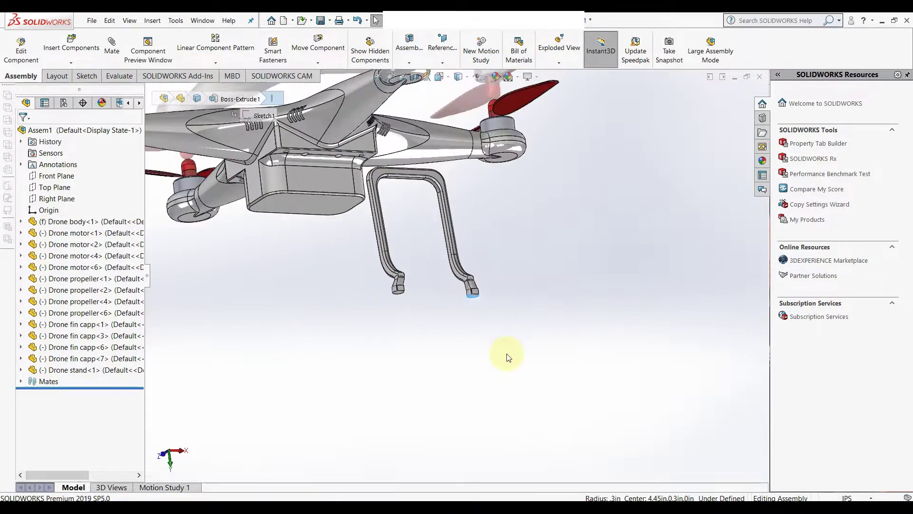
pyautogui.scroll(-2, 369, 183)
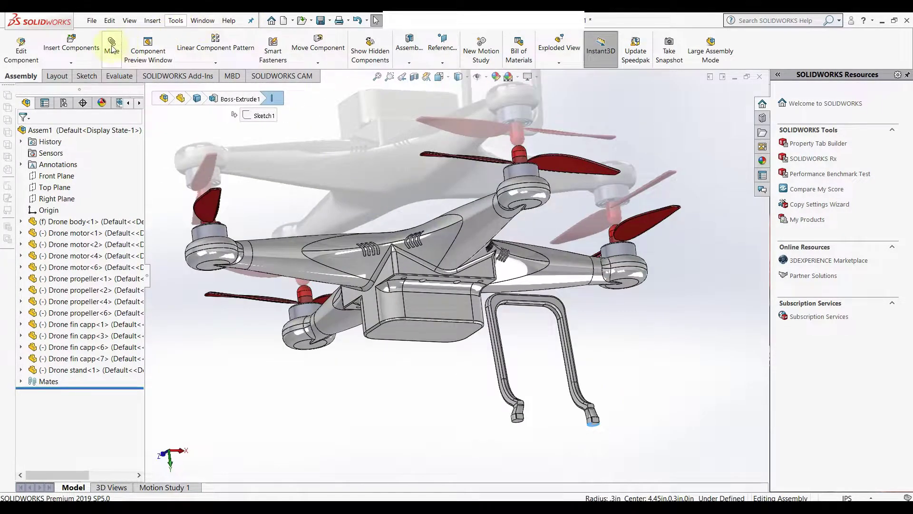
pyautogui.scroll(-7, 485, 268)
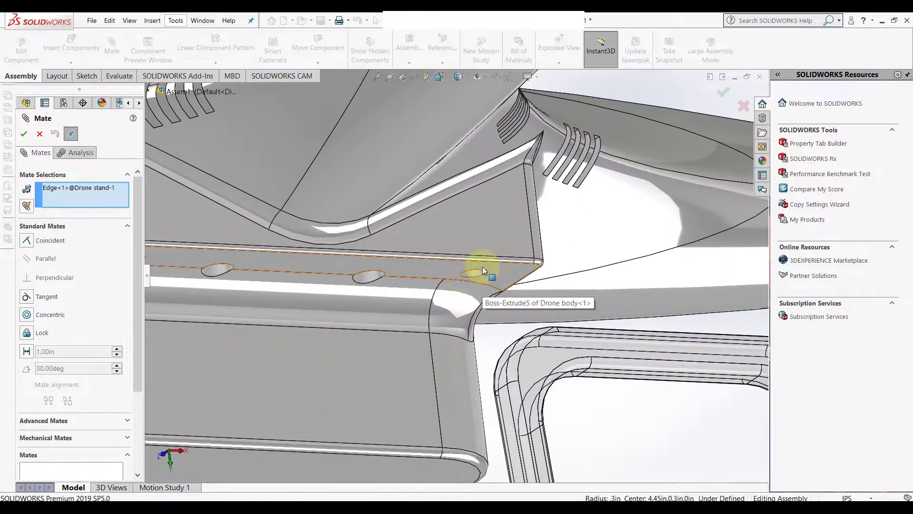
pyautogui.click(481, 274)
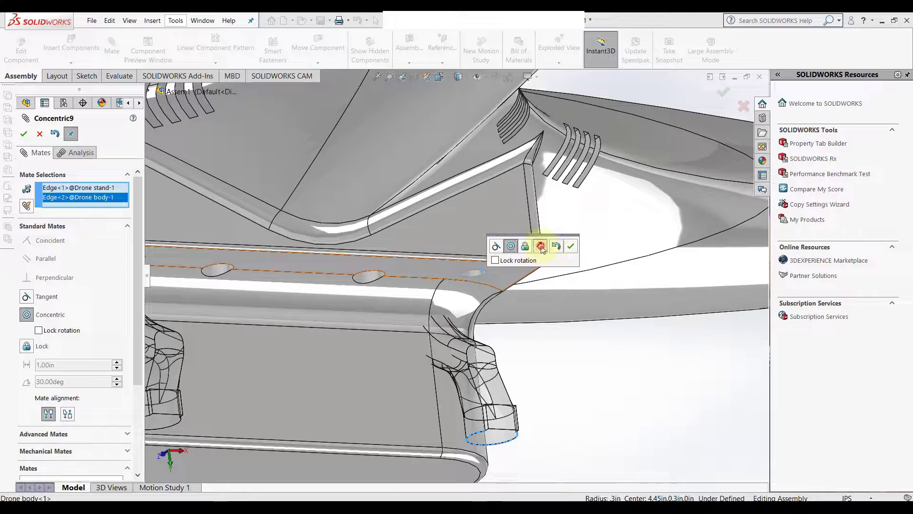
pyautogui.click(540, 246)
pyautogui.scroll(5, 575, 317)
pyautogui.moveTo(516, 331); pyautogui.dragTo(551, 328, button='middle')
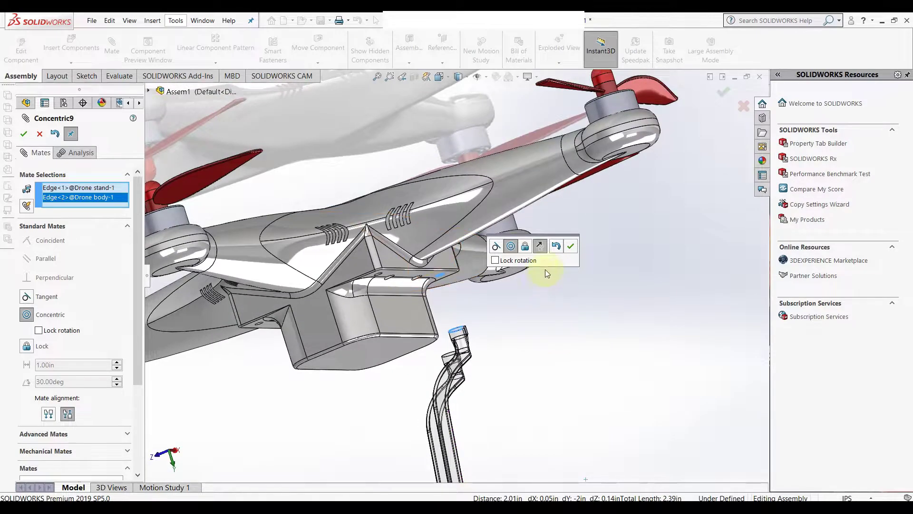
# - Remove the body edge and the stand edge from the mate selections
pyautogui.rightClick(82, 197)
pyautogui.click(112, 212)
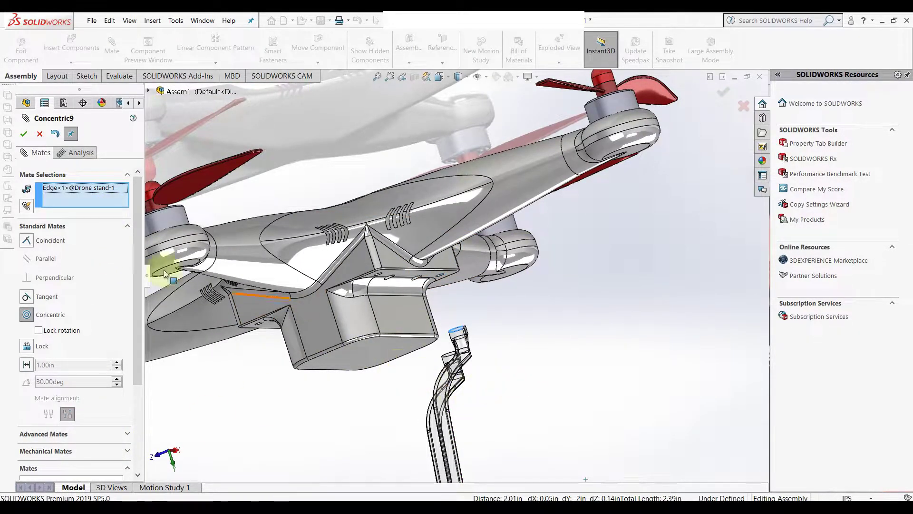
pyautogui.rightClick(115, 185)
pyautogui.click(133, 204)
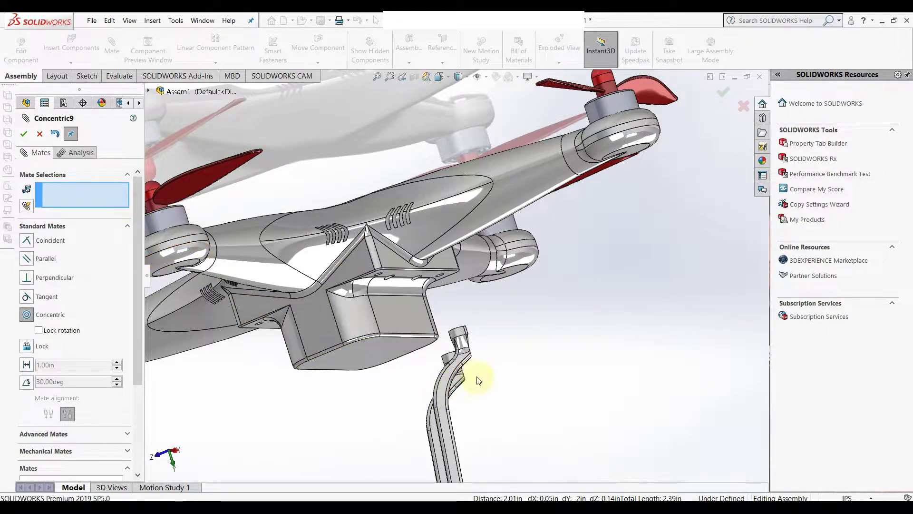
pyautogui.scroll(5, 476, 377)
pyautogui.moveTo(481, 379); pyautogui.dragTo(479, 330, button='middle')
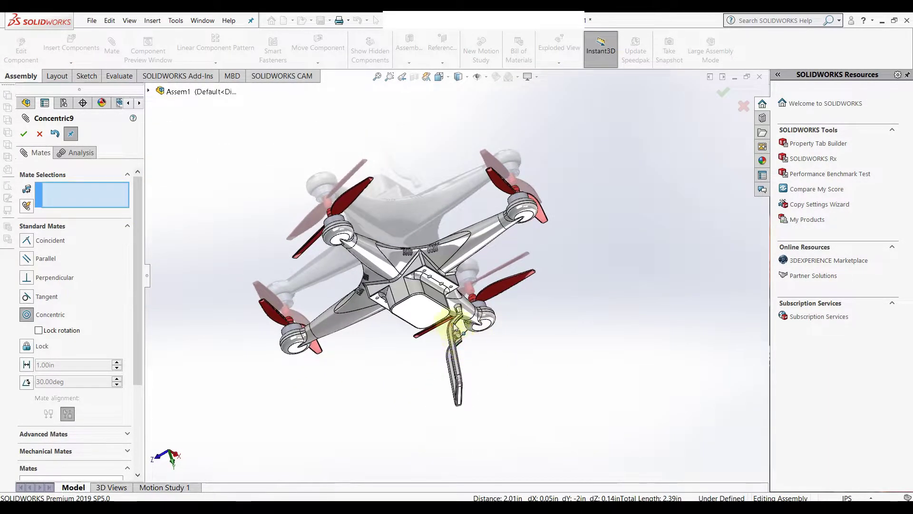
pyautogui.click(455, 330)
pyautogui.click(525, 356)
pyautogui.rightClick(83, 187)
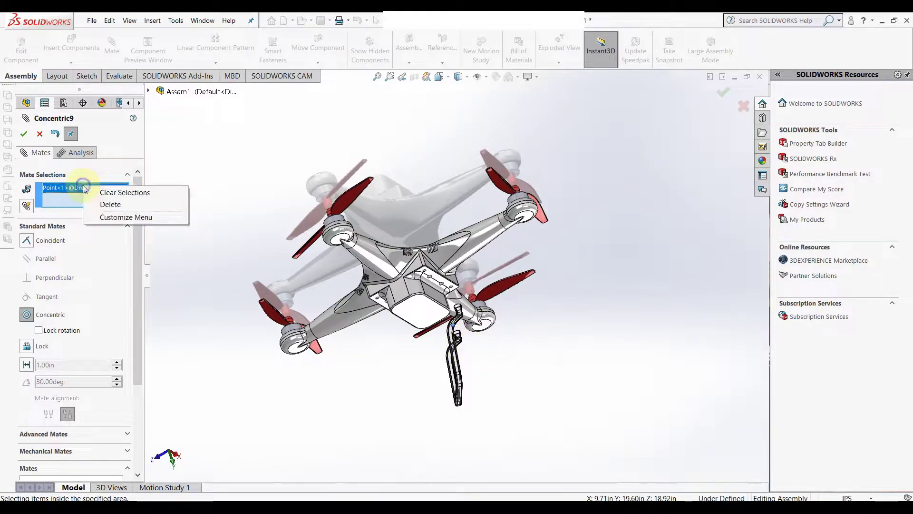
pyautogui.click(114, 207)
# - Mate the drone stand's end edge concentric with the outer mounting hole on the body's underside
pyautogui.scroll(-3, 473, 332)
pyautogui.moveTo(473, 332); pyautogui.dragTo(451, 408, button='middle')
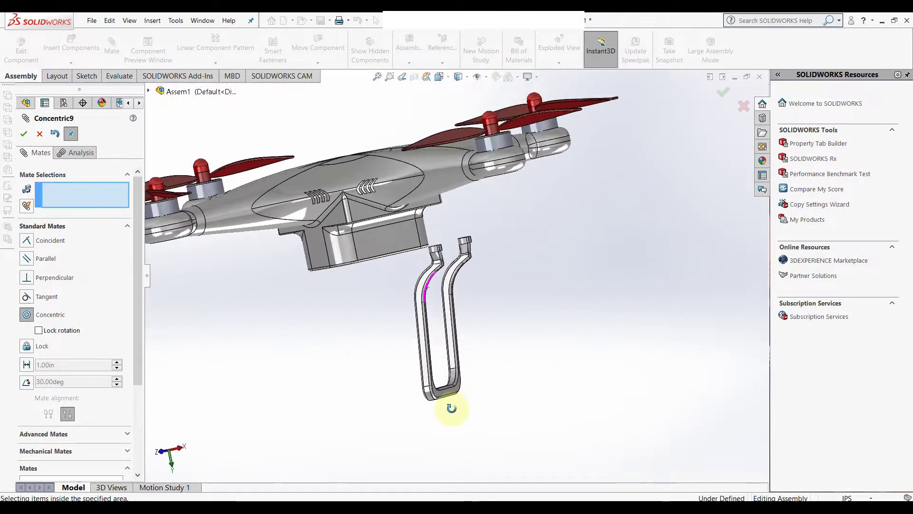
pyautogui.scroll(-5, 462, 250)
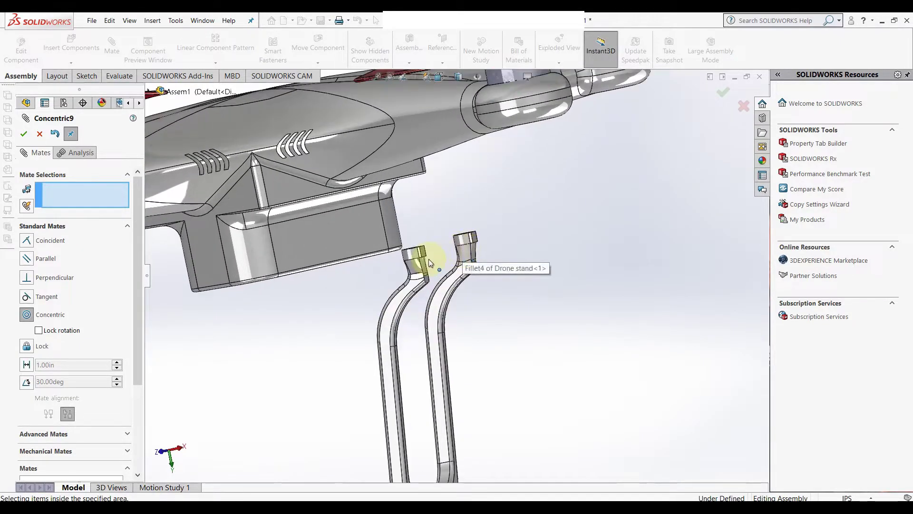
pyautogui.moveTo(419, 247); pyautogui.dragTo(350, 138, button='middle')
pyautogui.click(402, 276)
pyautogui.click(383, 141)
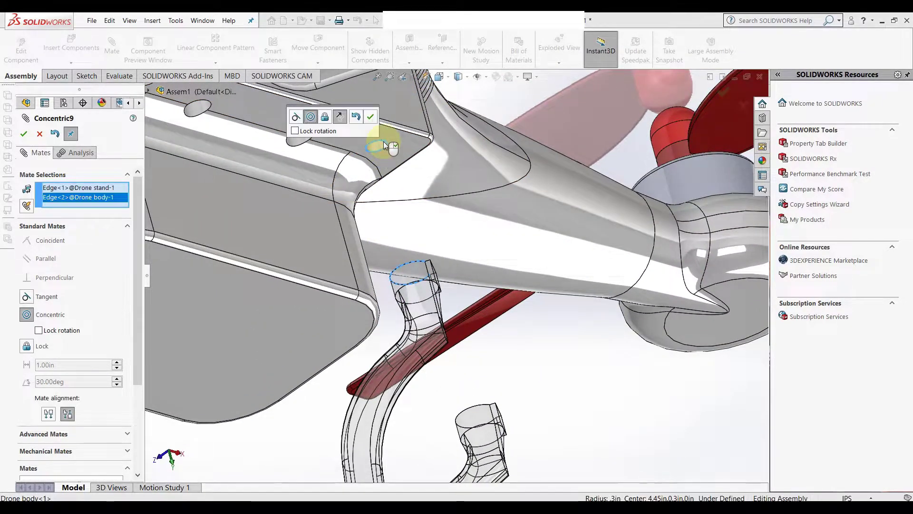
pyautogui.click(370, 117)
# - Mate the body's underside mounting face coincident with the drone stand's flat end face
pyautogui.click(364, 149)
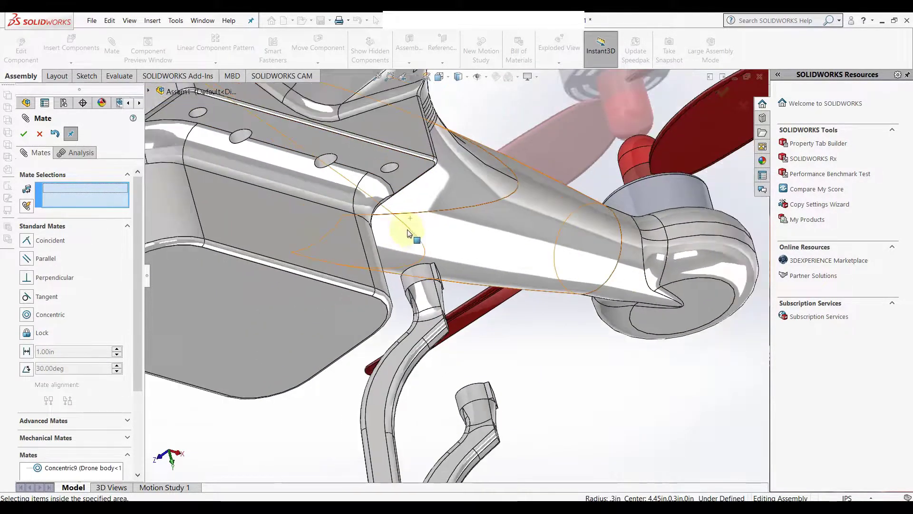
pyautogui.moveTo(405, 220); pyautogui.dragTo(454, 416, button='middle')
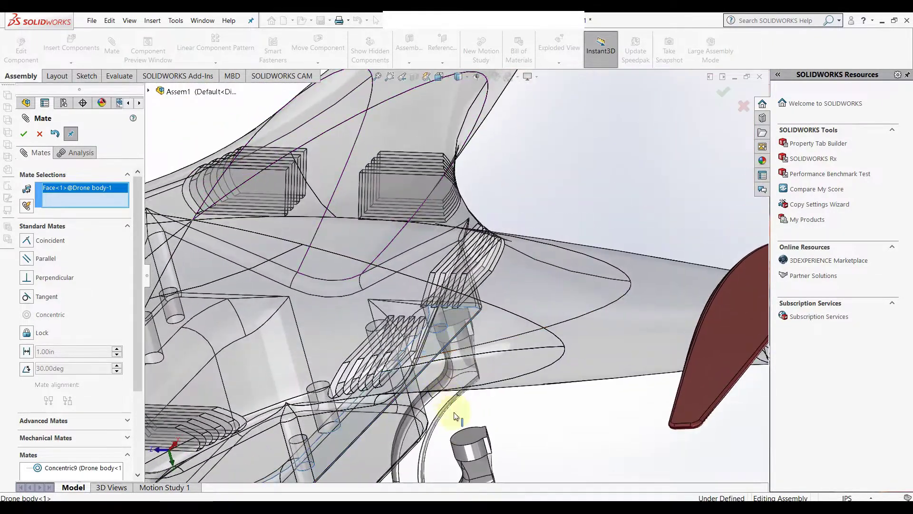
pyautogui.click(471, 432)
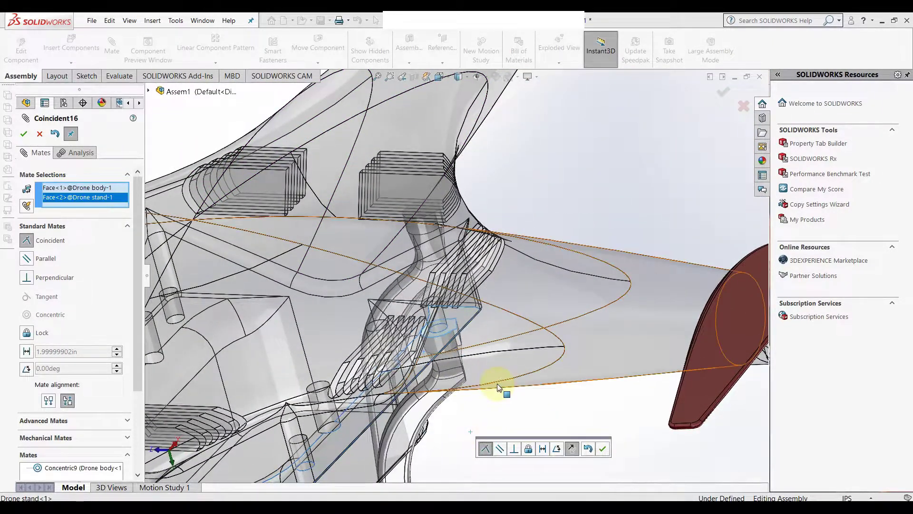
pyautogui.click(604, 449)
# - Mate the stand's free end edge concentric with the hole at the mounting face's other end, using Align Linked mate, and finish mating
pyautogui.scroll(5, 572, 429)
pyautogui.moveTo(554, 407); pyautogui.dragTo(503, 284, button='middle')
pyautogui.scroll(5, 569, 412)
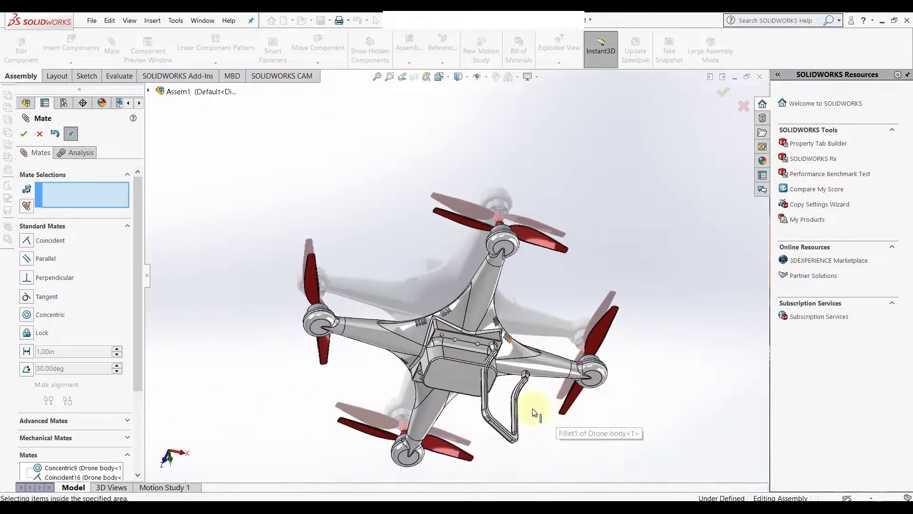
pyautogui.scroll(-6, 536, 416)
pyautogui.moveTo(484, 368); pyautogui.dragTo(475, 428, button='middle')
pyautogui.scroll(-6, 547, 309)
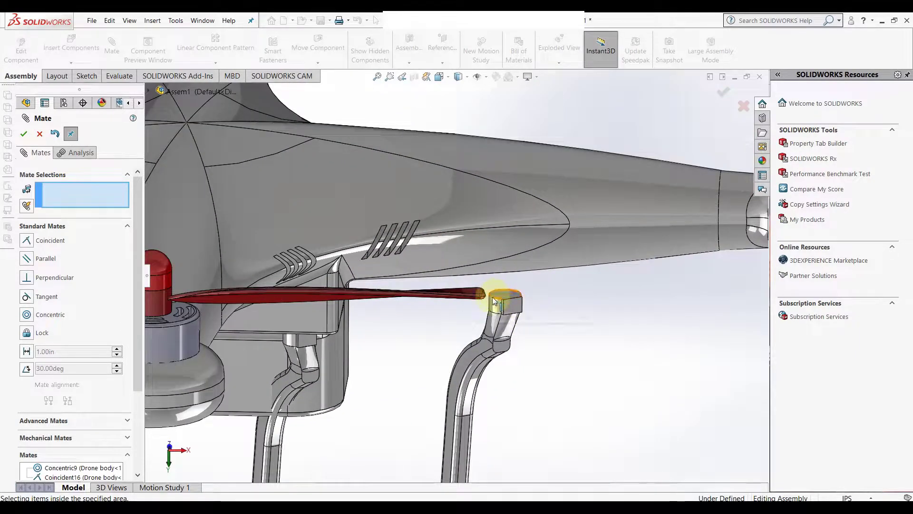
pyautogui.click(497, 294)
pyautogui.scroll(5, 456, 286)
pyautogui.moveTo(383, 347); pyautogui.dragTo(381, 261, button='middle')
pyautogui.scroll(-5, 366, 259)
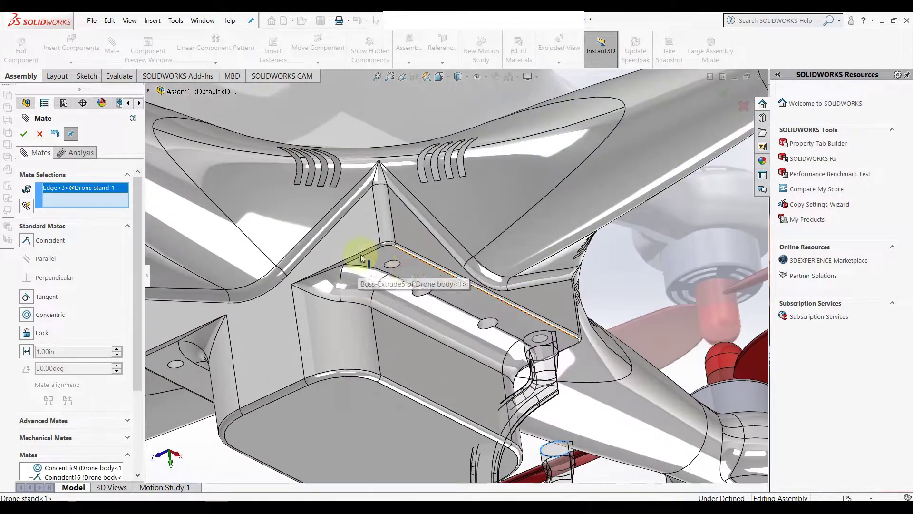
pyautogui.click(399, 261)
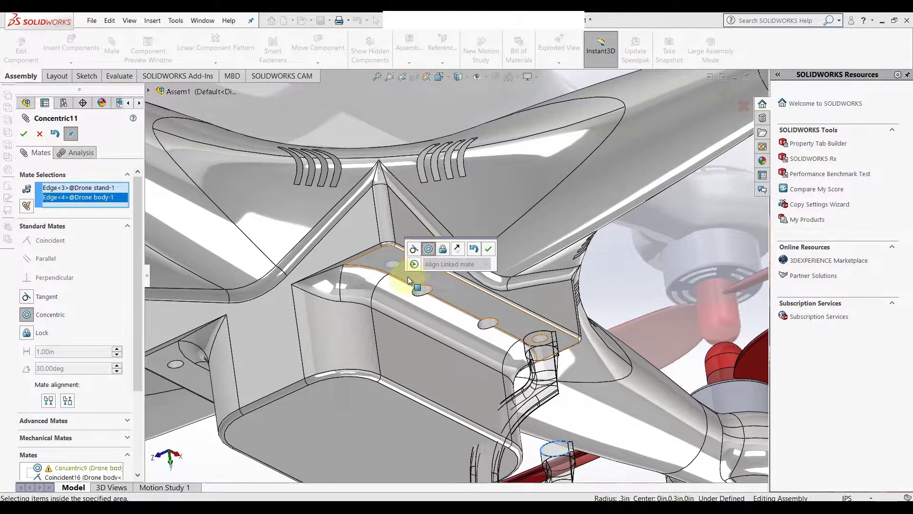
pyautogui.scroll(5, 499, 329)
pyautogui.moveTo(496, 329); pyautogui.dragTo(533, 334, button='middle')
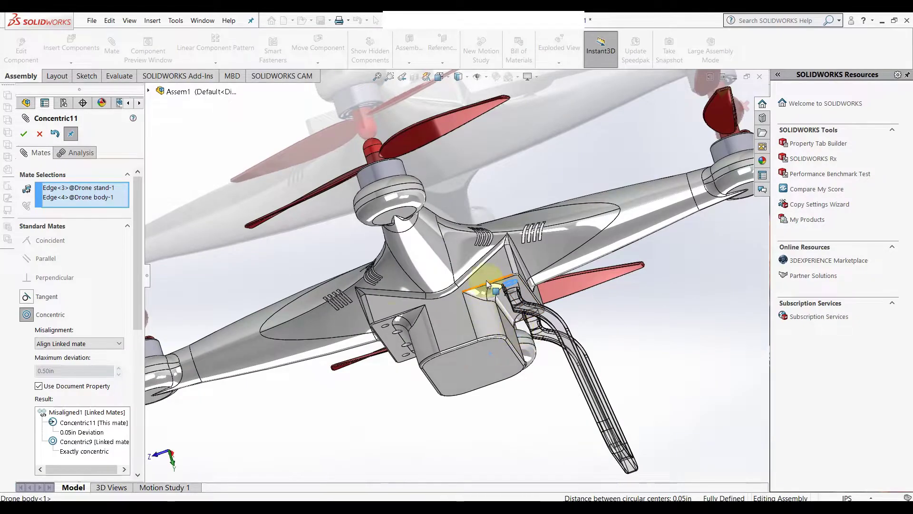
pyautogui.click(24, 133)
pyautogui.moveTo(338, 282); pyautogui.dragTo(579, 296, button='middle')
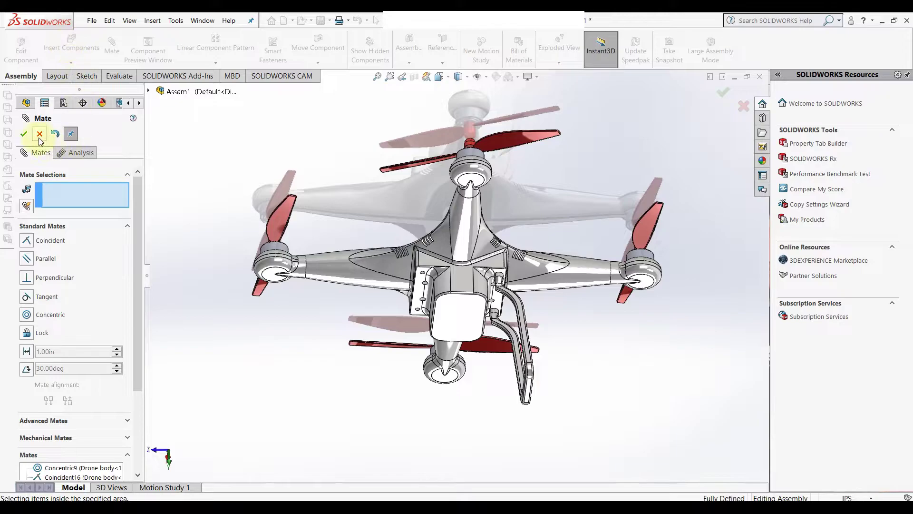
# - Insert a second Drone stand part and place it on the opposite side of the drone's underside
pyautogui.click(72, 44)
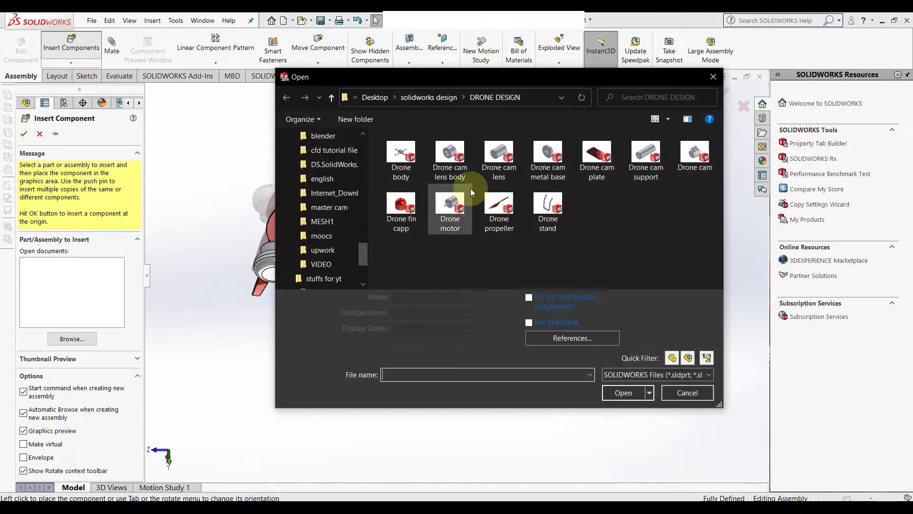
pyautogui.click(546, 209)
pyautogui.click(623, 393)
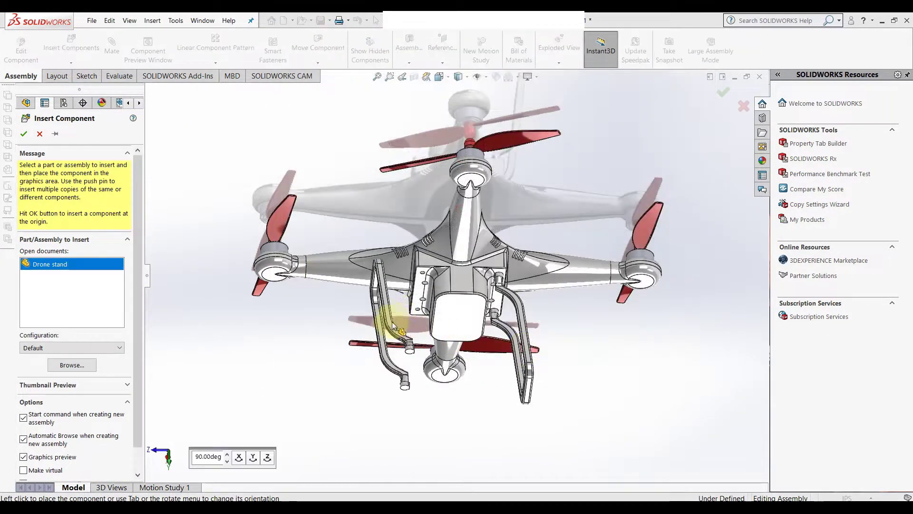
pyautogui.click(391, 331)
# - Mate the second stand's end edge concentric with the outermost hole on the unused mounting face, flipping the mate alignment
pyautogui.scroll(-3, 408, 376)
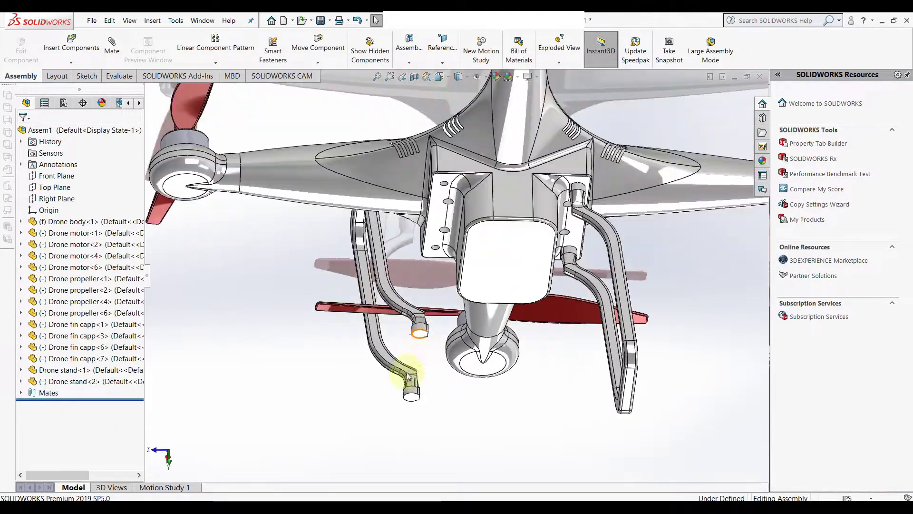
pyautogui.click(420, 333)
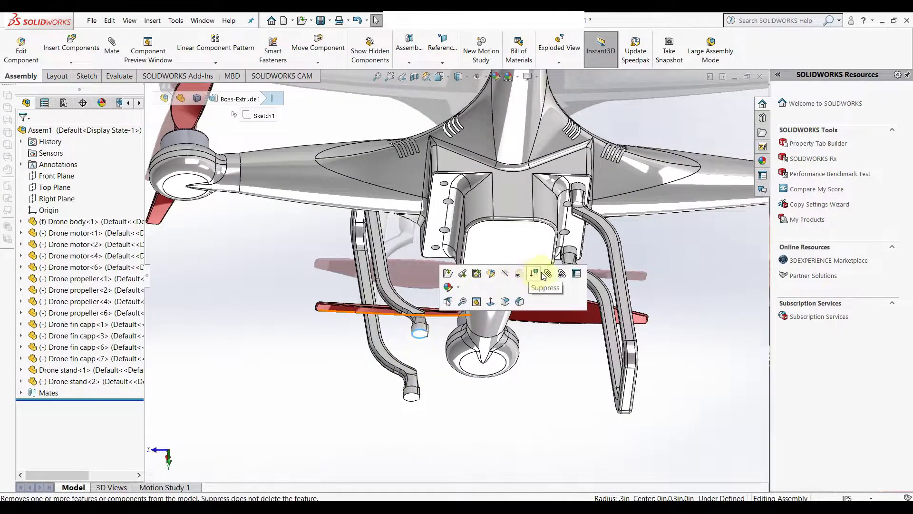
pyautogui.scroll(-4, 444, 180)
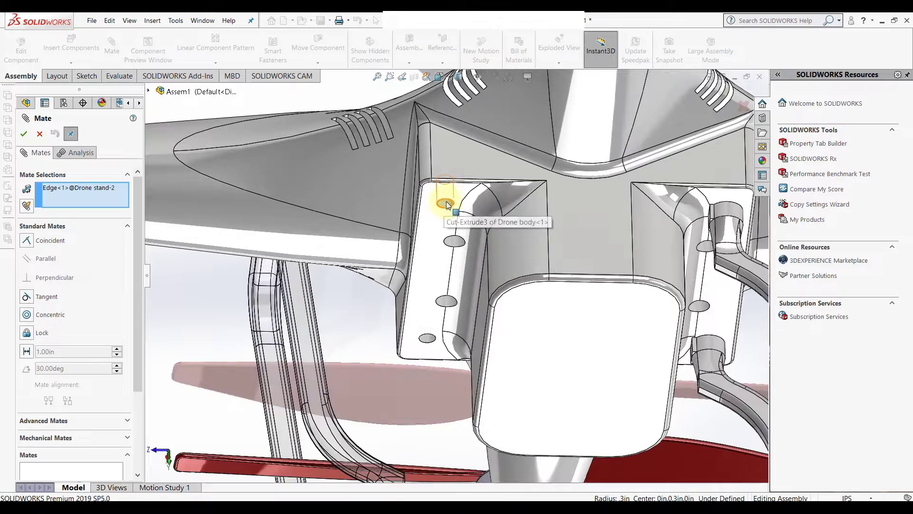
pyautogui.click(448, 204)
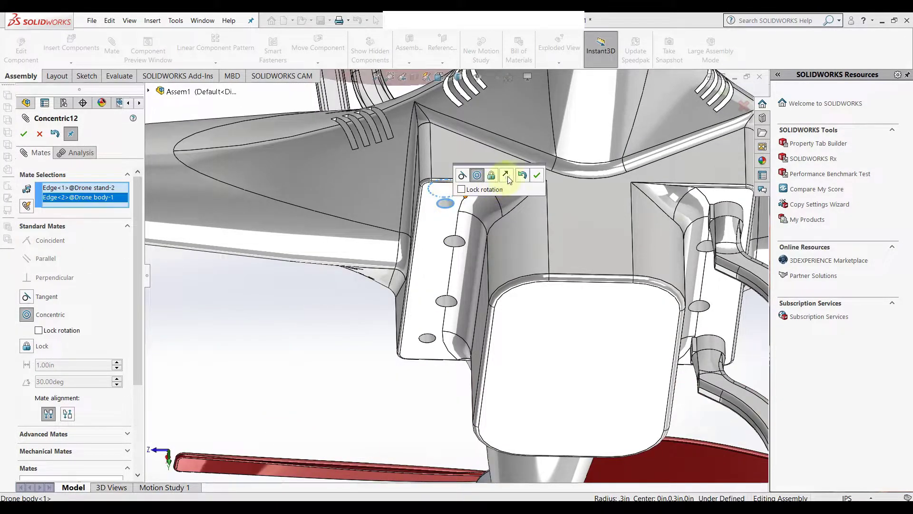
pyautogui.click(507, 177)
pyautogui.click(536, 175)
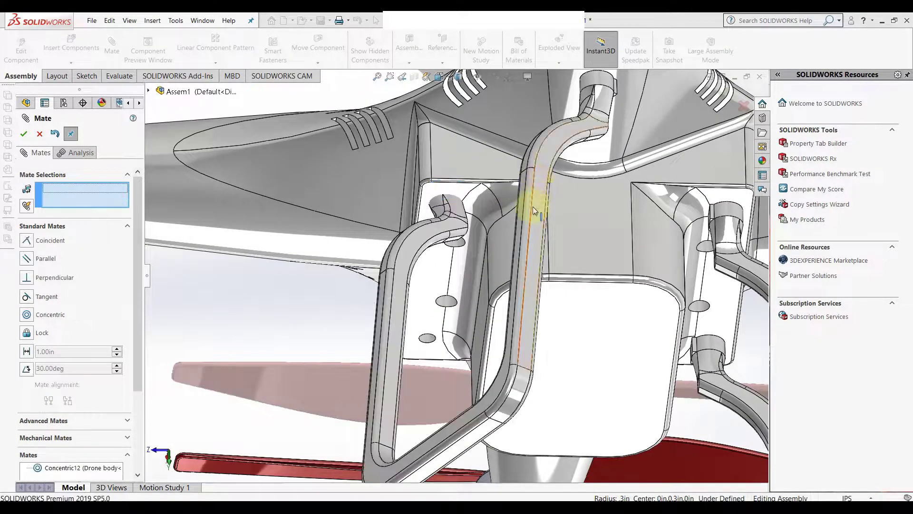
# - Swing the second stand around its mounting hole and mate its end face coincident with the body's mounting face
pyautogui.scroll(4, 531, 212)
pyautogui.moveTo(531, 212); pyautogui.dragTo(570, 231, button='middle')
pyautogui.moveTo(480, 264); pyautogui.dragTo(500, 312)
pyautogui.moveTo(463, 247); pyautogui.dragTo(492, 304, button='middle')
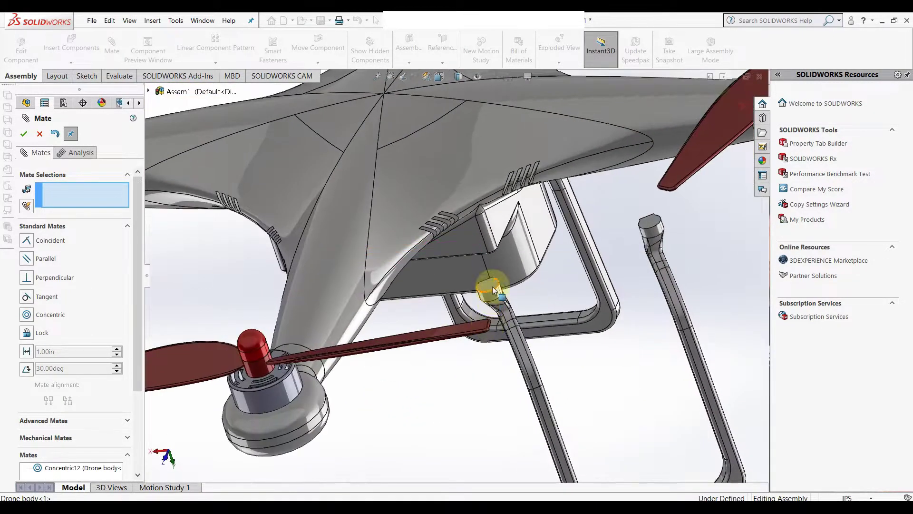
pyautogui.click(494, 288)
pyautogui.moveTo(464, 392)
pyautogui.mouseDown(button='middle')
pyautogui.moveTo(444, 261)
pyautogui.moveTo(470, 401)
pyautogui.moveTo(479, 400)
pyautogui.mouseUp(button='middle')
pyautogui.click(485, 343)
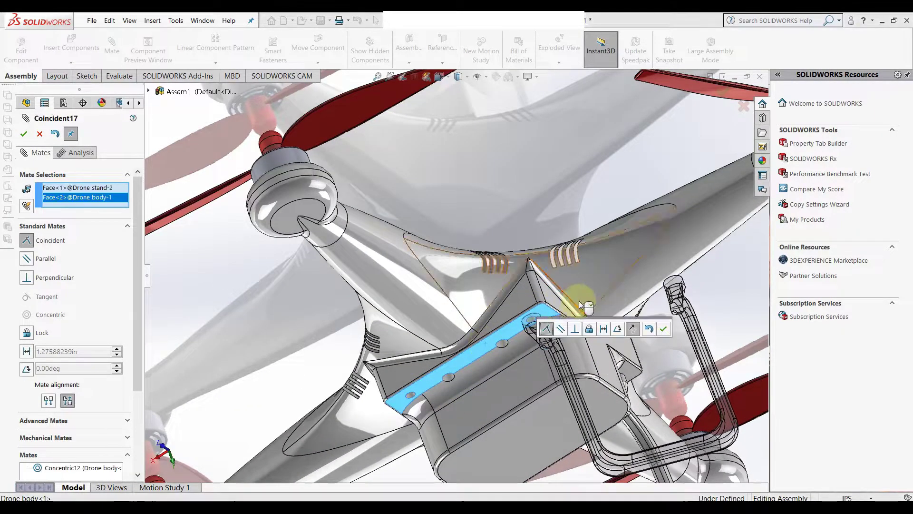
pyautogui.click(663, 332)
pyautogui.moveTo(717, 298); pyautogui.dragTo(703, 373, button='middle')
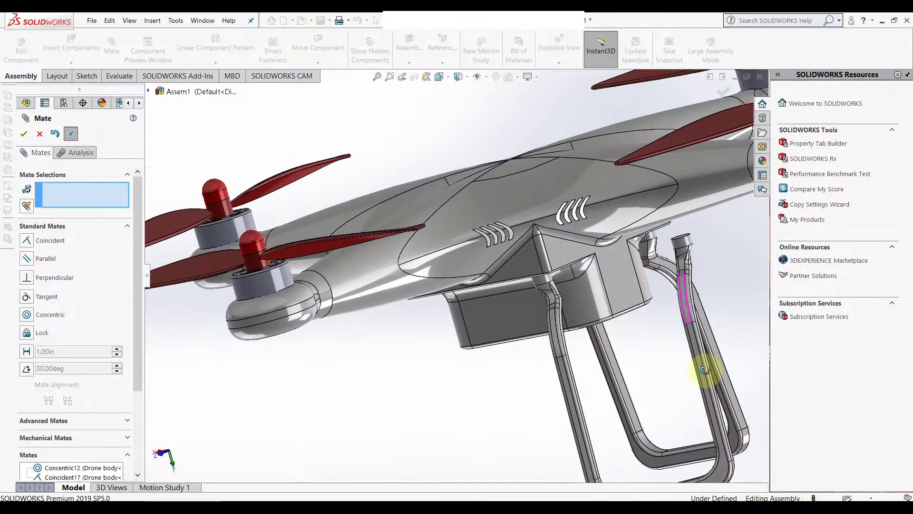
pyautogui.scroll(-5, 676, 237)
pyautogui.click(626, 250)
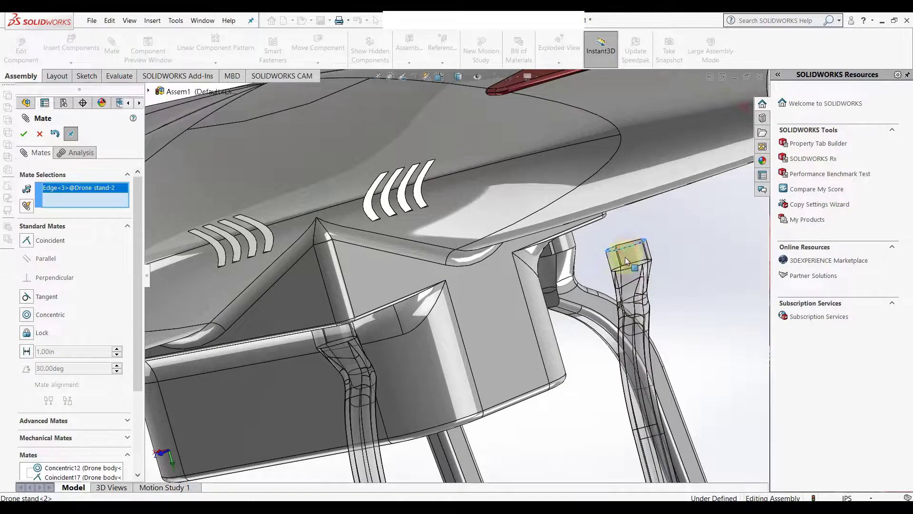
pyautogui.scroll(5, 627, 250)
pyautogui.moveTo(489, 351); pyautogui.dragTo(350, 354, button='middle')
pyautogui.scroll(-3, 259, 383)
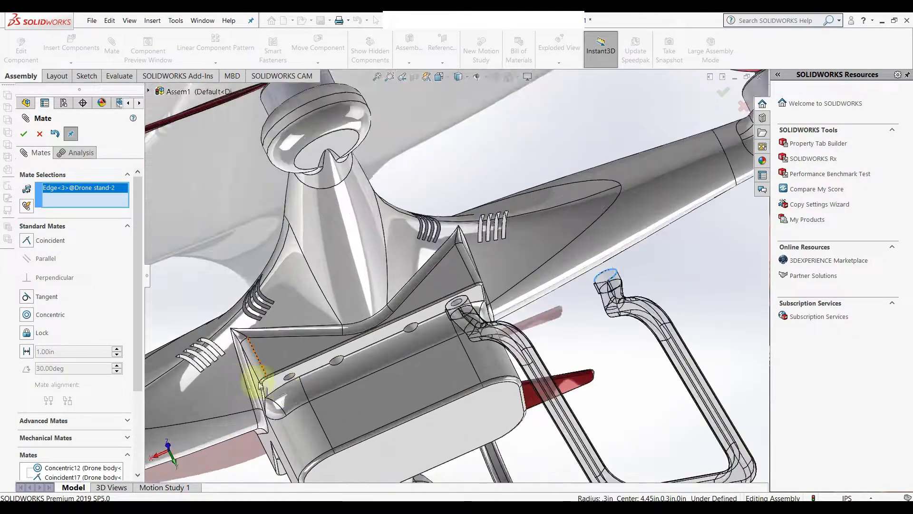
pyautogui.click(292, 373)
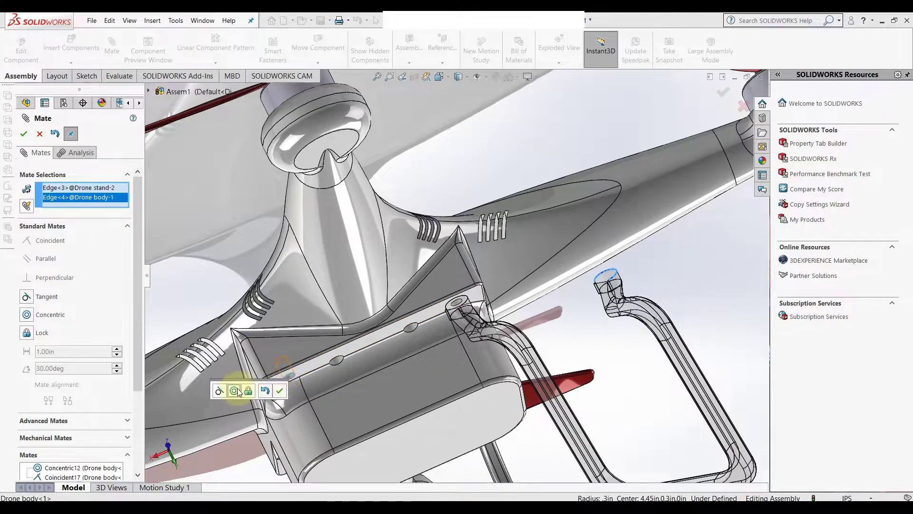
pyautogui.click(219, 406)
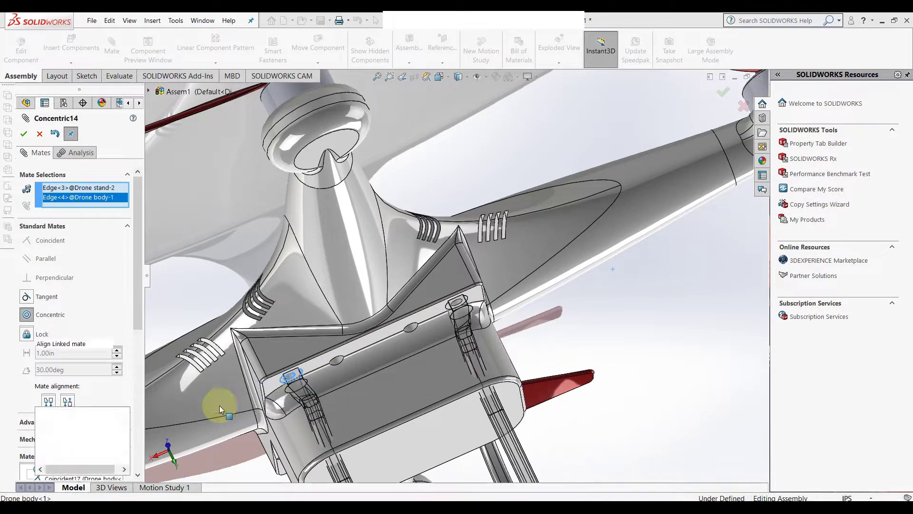
pyautogui.scroll(2, 344, 396)
pyautogui.moveTo(343, 395); pyautogui.dragTo(479, 347, button='middle')
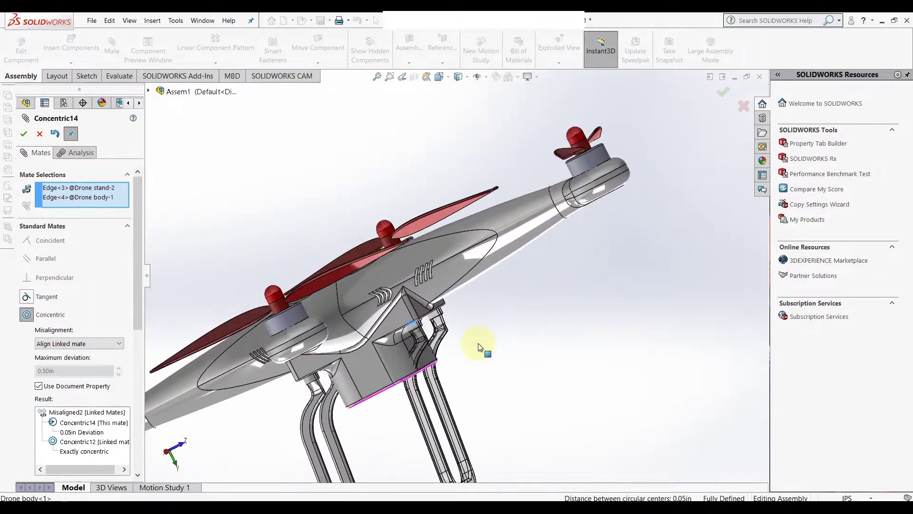
pyautogui.click(42, 134)
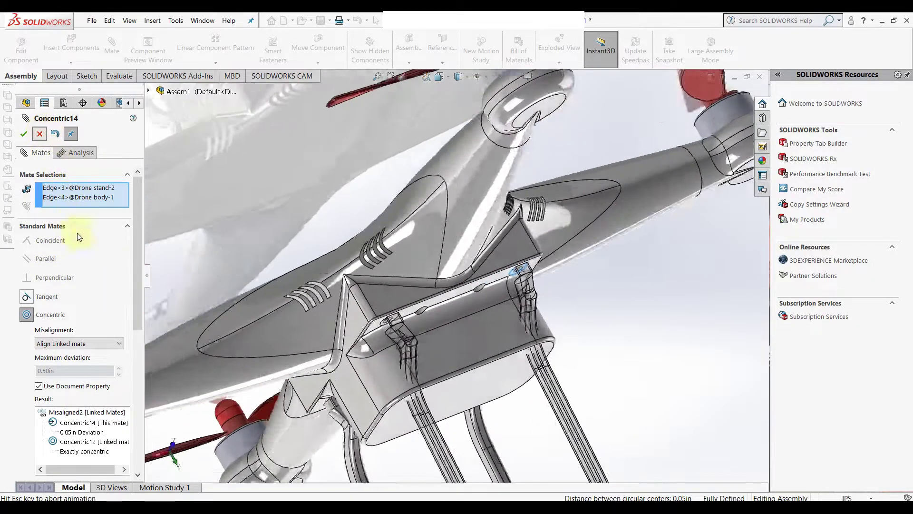
# - Delete the second stand's Concentric12 mate and move that stand away from the drone body
pyautogui.scroll(5, 314, 308)
pyautogui.scroll(-3, 452, 319)
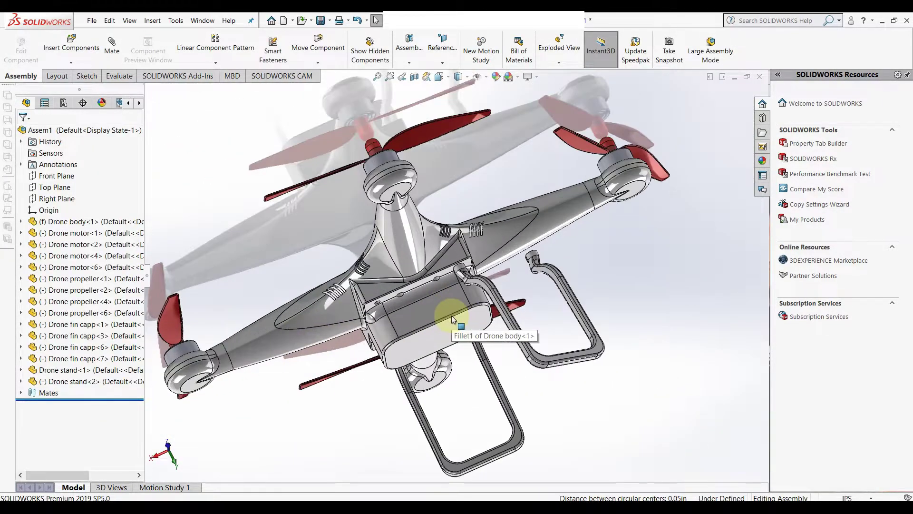
pyautogui.click(21, 393)
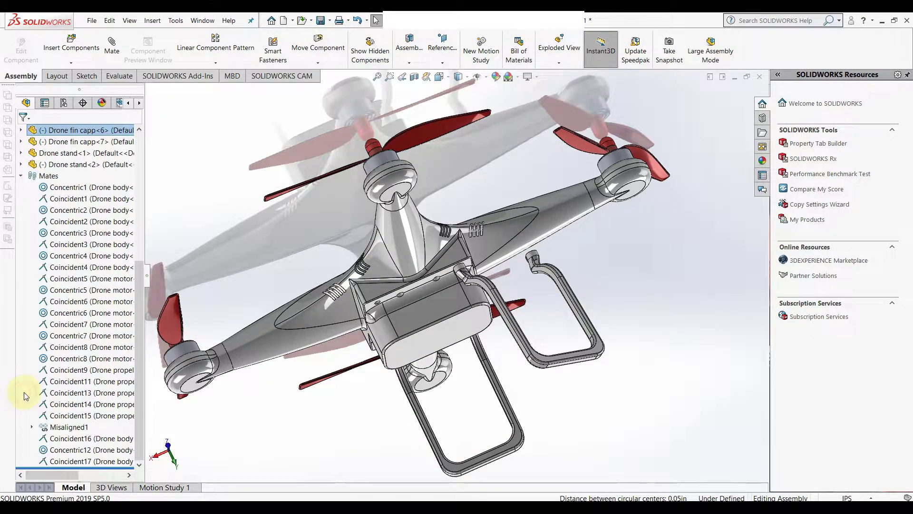
pyautogui.click(92, 462)
pyautogui.rightClick(93, 462)
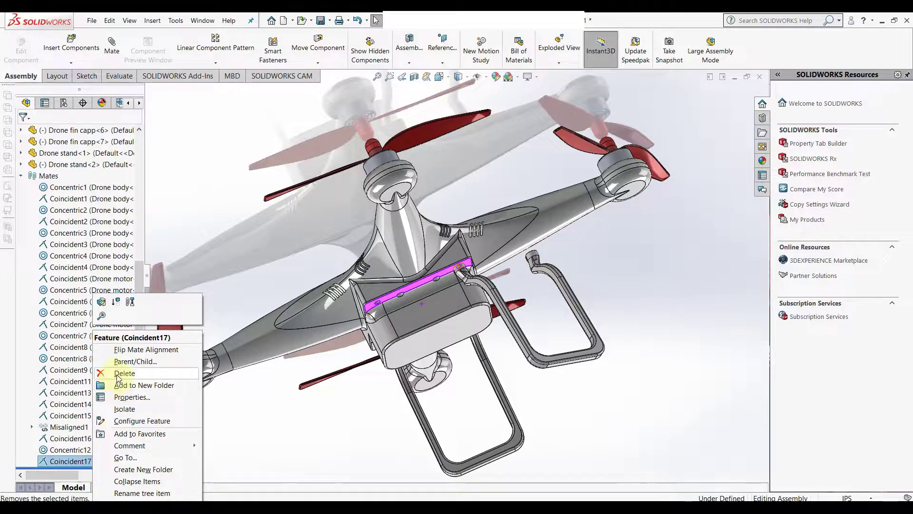
pyautogui.click(265, 445)
pyautogui.click(69, 449)
pyautogui.rightClick(89, 450)
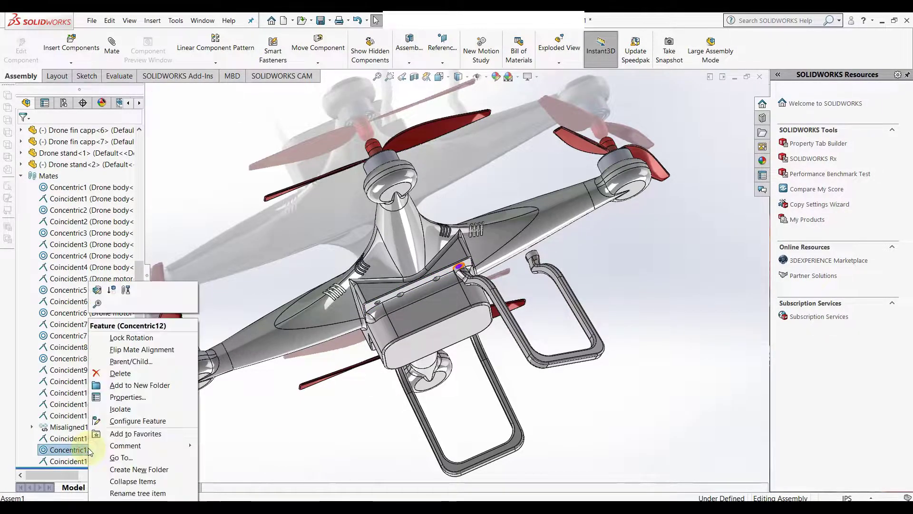
pyautogui.click(115, 373)
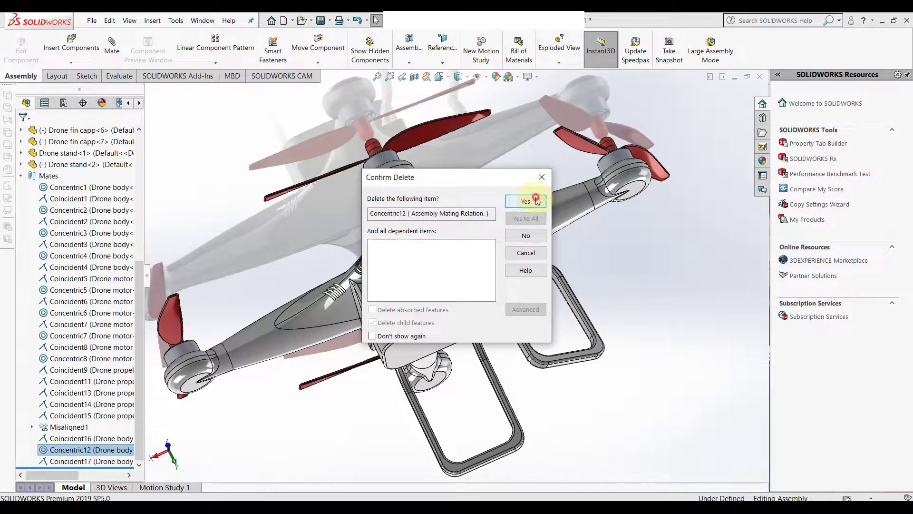
pyautogui.click(536, 199)
pyautogui.moveTo(503, 278); pyautogui.dragTo(510, 309, button='middle')
pyautogui.moveTo(469, 281); pyautogui.dragTo(534, 259)
# - Mate the second stand's circular end edge concentric with the outermost hole at one end of the body's unused mounting face
pyautogui.scroll(-5, 534, 259)
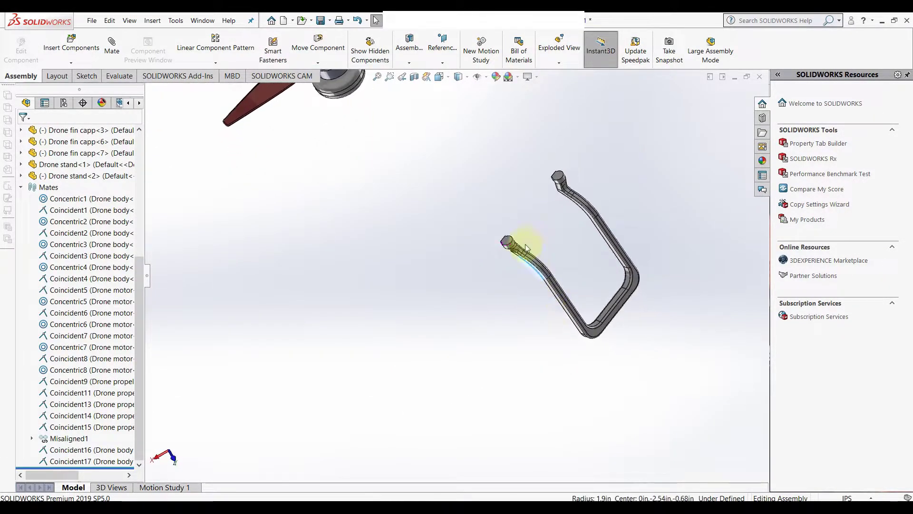
pyautogui.scroll(-5, 529, 256)
pyautogui.click(486, 264)
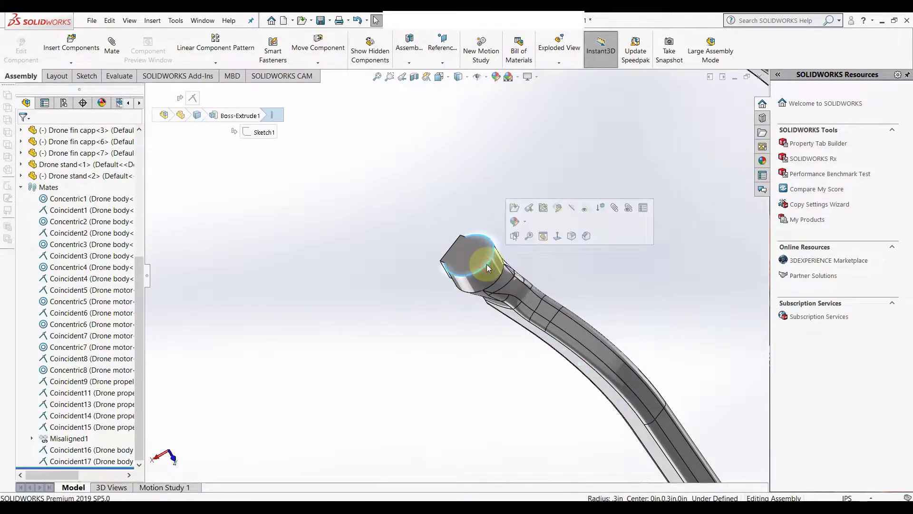
pyautogui.click(611, 206)
pyautogui.scroll(6, 409, 312)
pyautogui.moveTo(414, 322); pyautogui.dragTo(292, 289, button='middle')
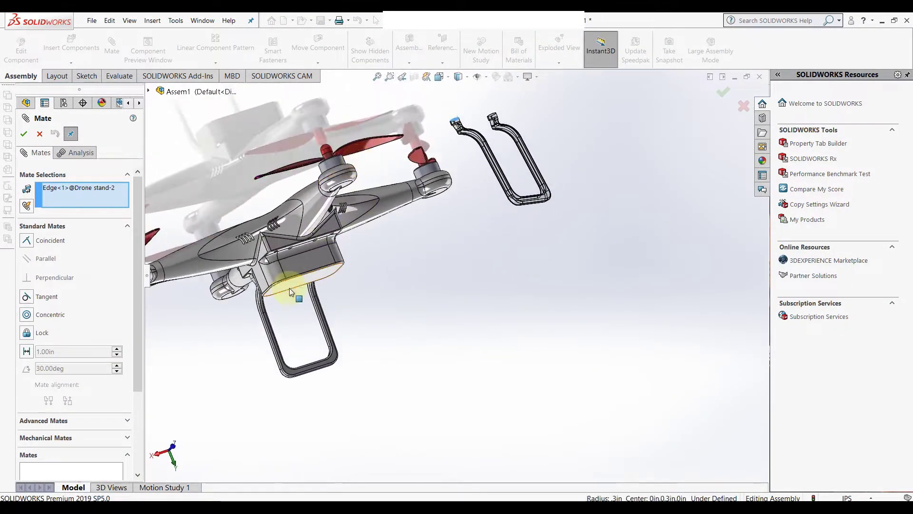
pyautogui.scroll(-6, 291, 285)
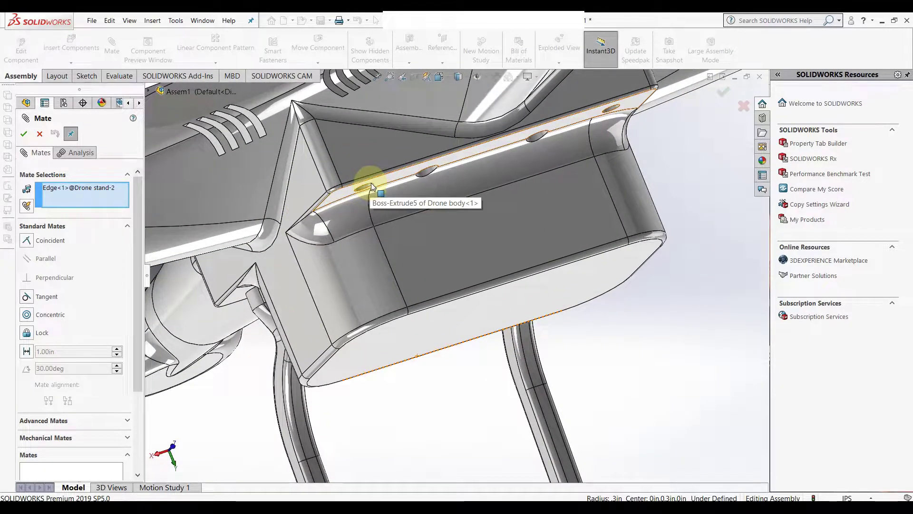
pyautogui.scroll(-4, 371, 183)
pyautogui.click(395, 225)
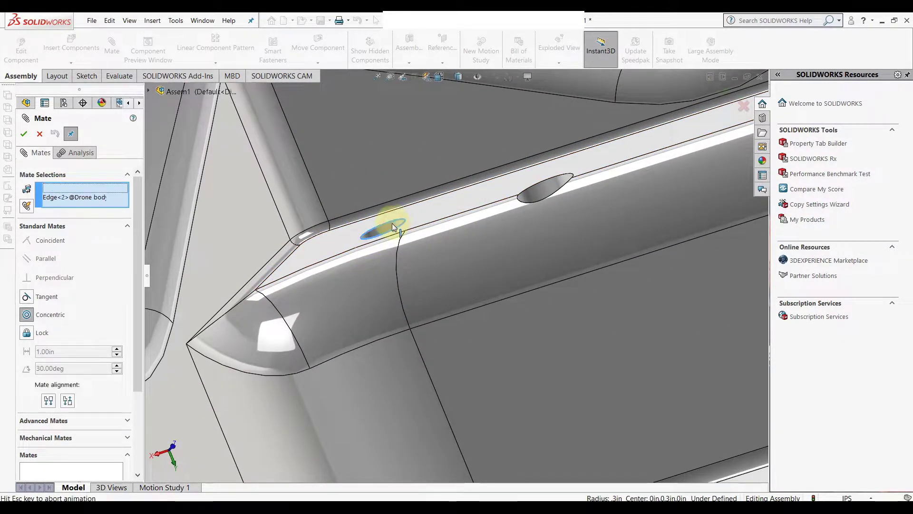
pyautogui.click(481, 195)
pyautogui.scroll(8, 510, 272)
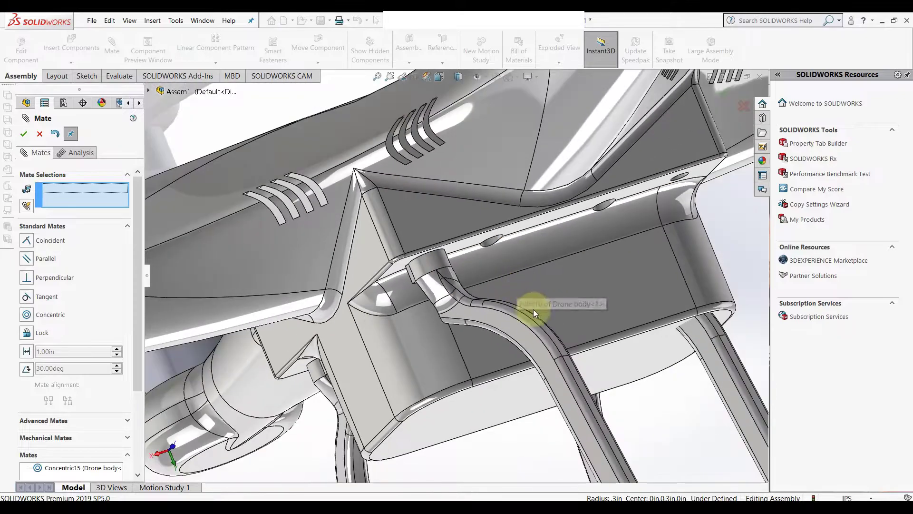
# - Mate the second stand's free end edge concentric with the mounting face's opposite outermost hole, using Align Linked mate, and finish mating
pyautogui.scroll(-6, 629, 281)
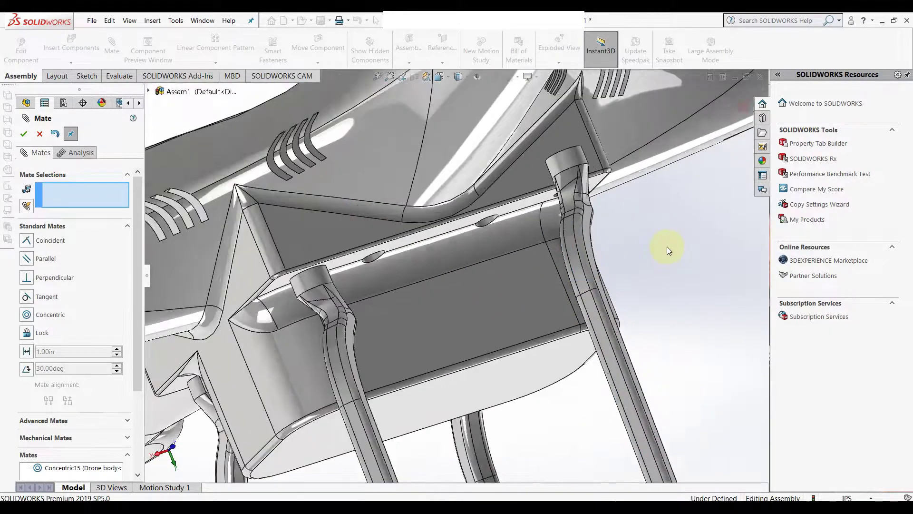
pyautogui.click(495, 106)
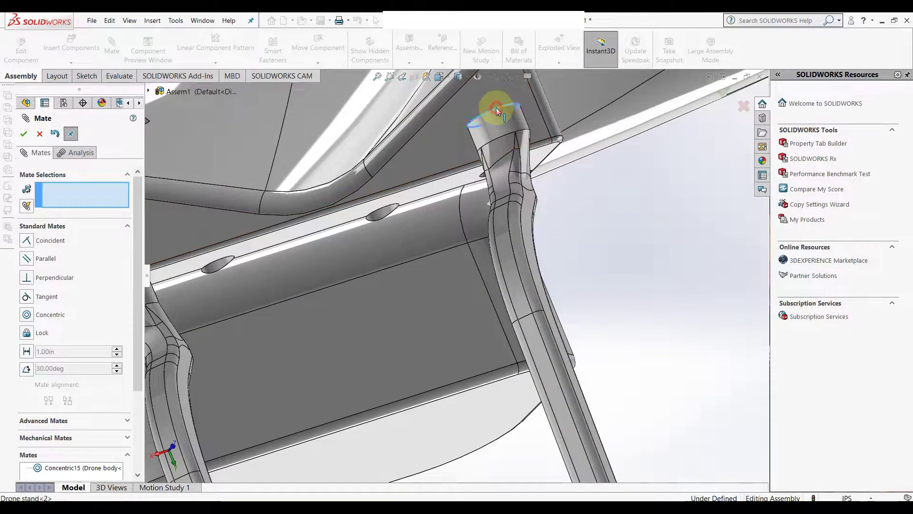
pyautogui.click(483, 176)
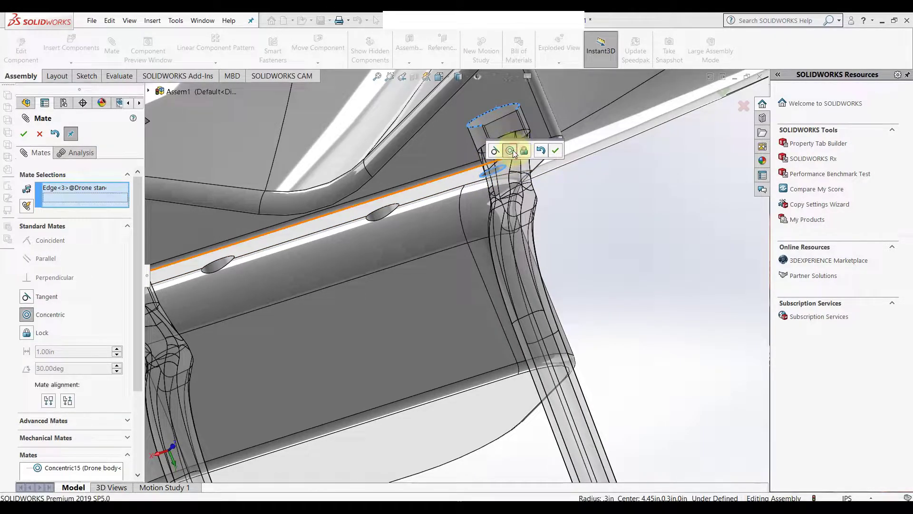
pyautogui.click(515, 150)
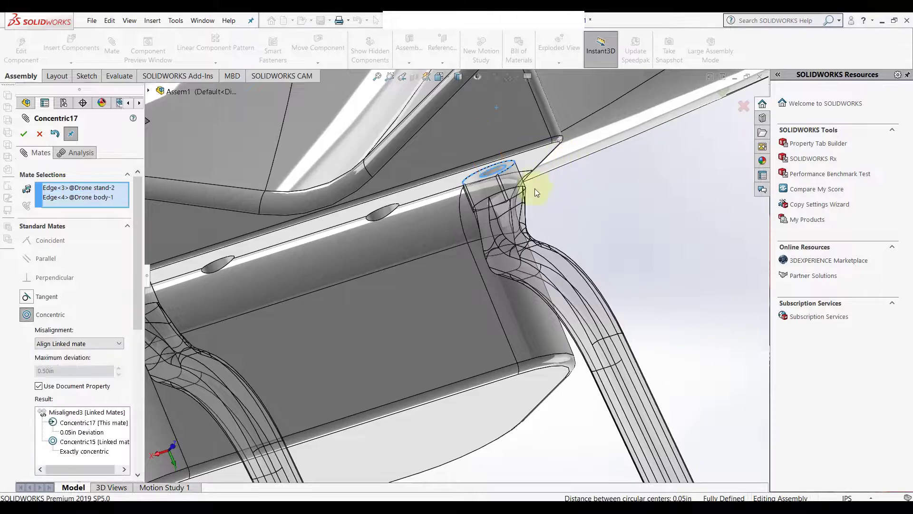
pyautogui.scroll(3, 557, 200)
pyautogui.click(23, 133)
pyautogui.moveTo(342, 314); pyautogui.dragTo(402, 278, button='middle')
pyautogui.scroll(3, 422, 358)
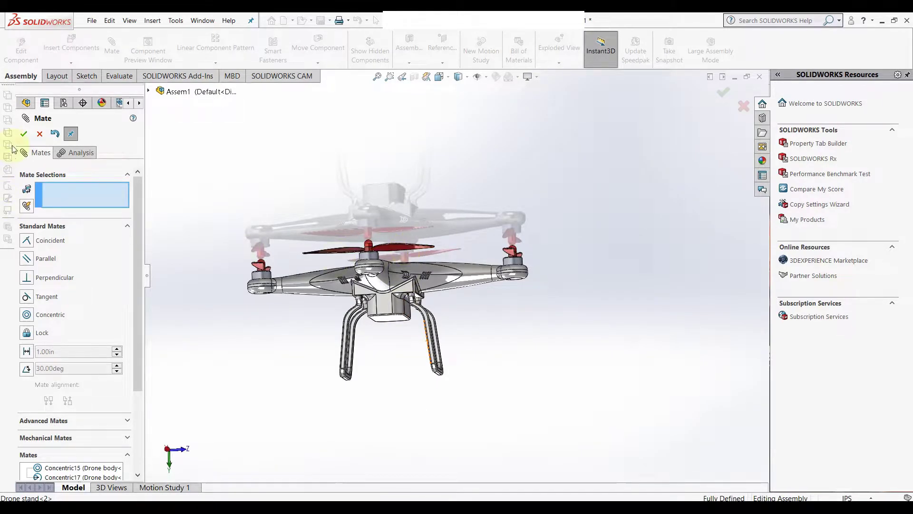
pyautogui.click(39, 134)
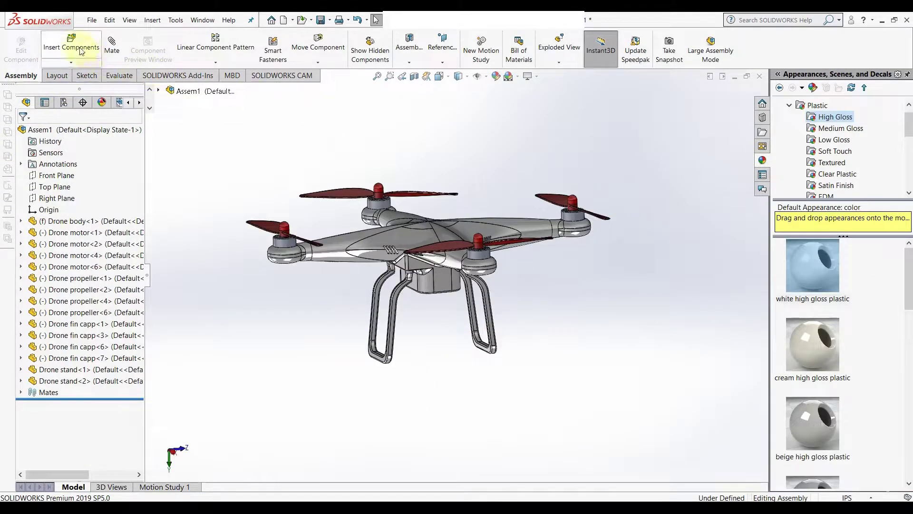
# - Insert the Drone cam plate part and place it beside the drone, near the second stand
pyautogui.click(83, 47)
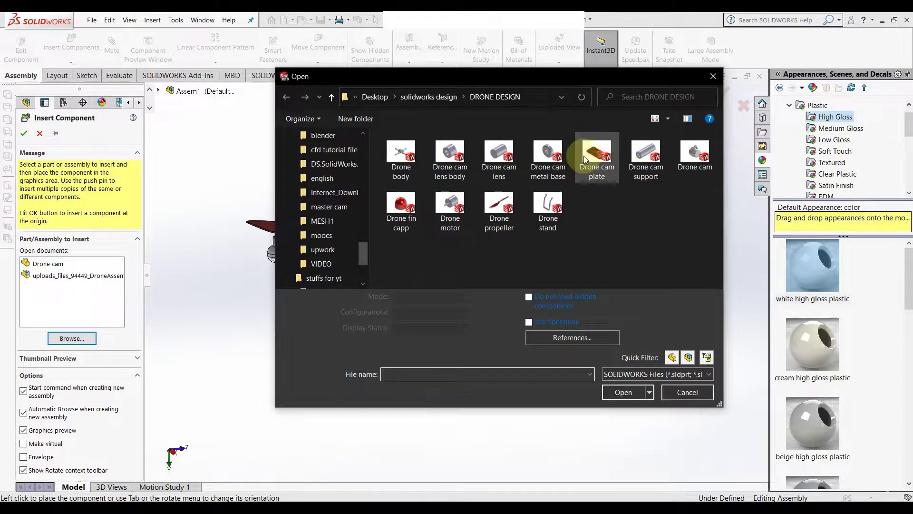
pyautogui.click(583, 156)
pyautogui.click(624, 392)
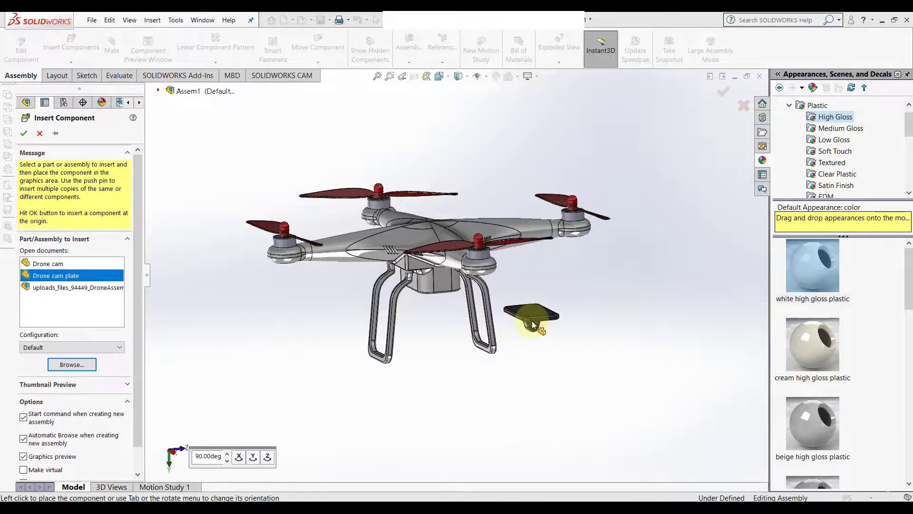
pyautogui.click(533, 324)
# - Mate the cam plate's flat top face coincident with the underside face of the drone body's box
pyautogui.scroll(-5, 494, 325)
pyautogui.moveTo(508, 321); pyautogui.dragTo(372, 244, button='middle')
pyautogui.click(326, 209)
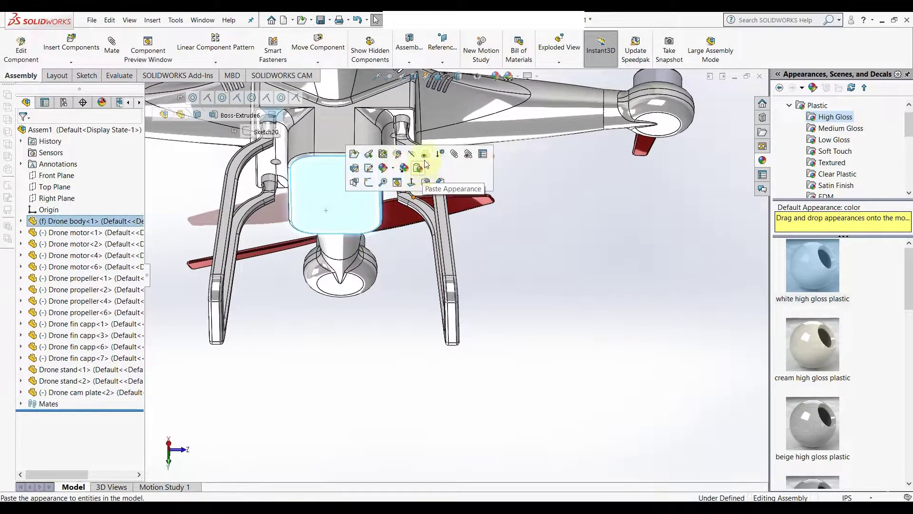
pyautogui.click(454, 153)
pyautogui.scroll(3, 498, 270)
pyautogui.moveTo(489, 256); pyautogui.dragTo(496, 256, button='middle')
pyautogui.click(496, 259)
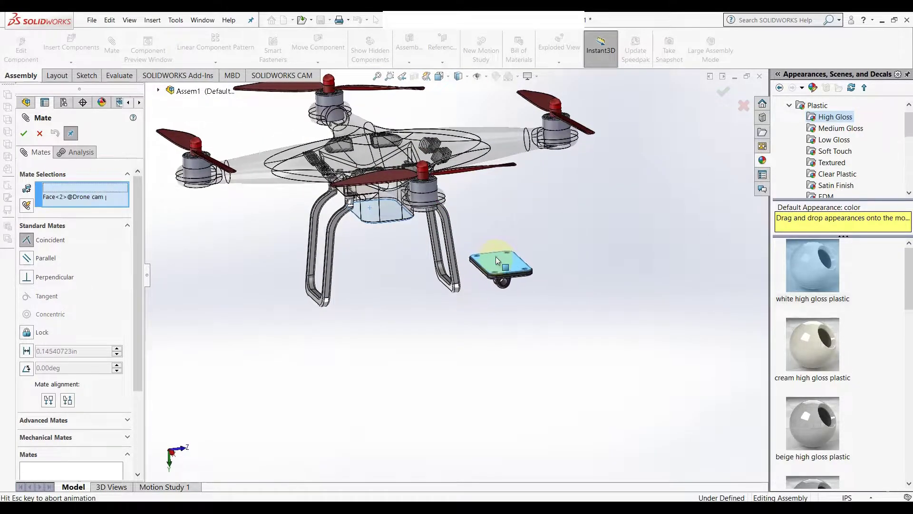
pyautogui.click(629, 244)
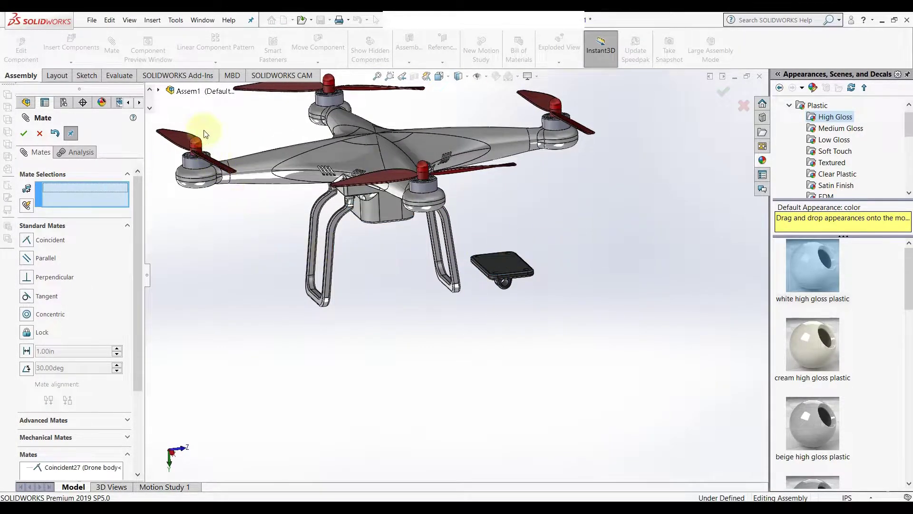
# - Mate the drone body's Front Plane coincident with the cam plate's Right Plane
pyautogui.click(160, 90)
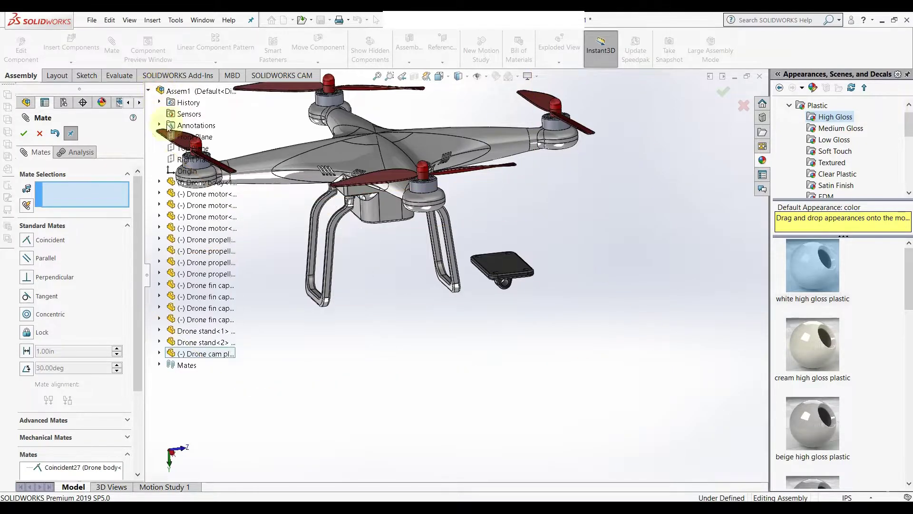
pyautogui.click(160, 183)
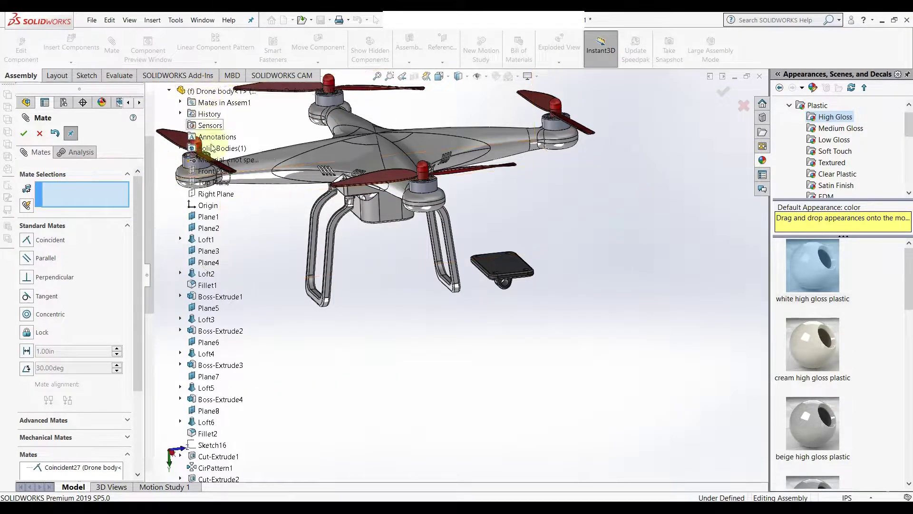
pyautogui.click(211, 174)
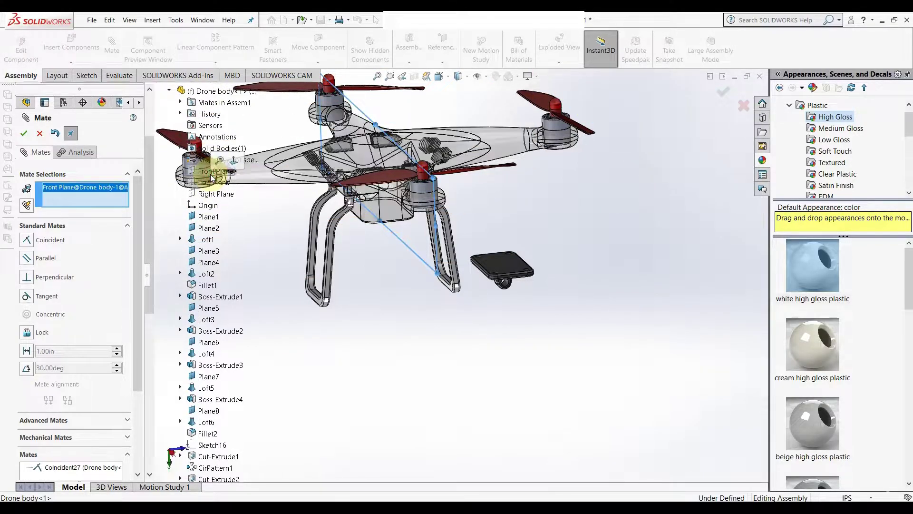
pyautogui.click(170, 92)
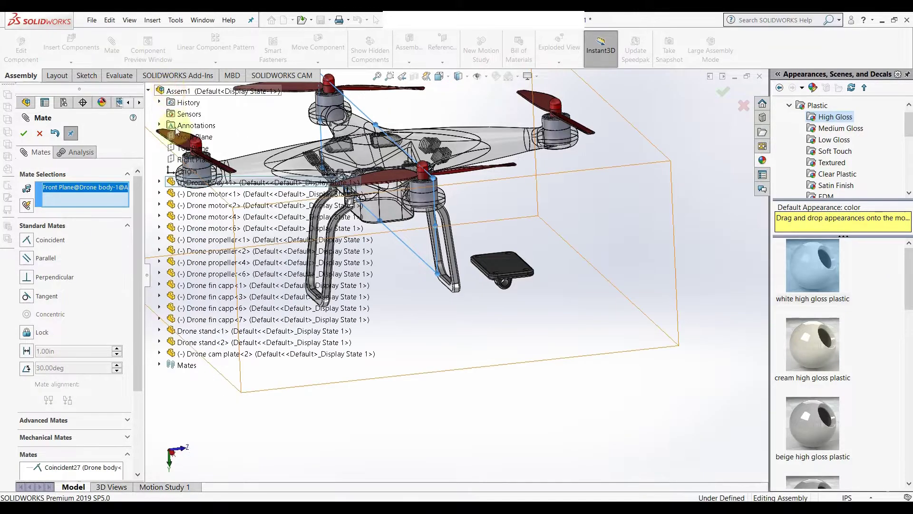
pyautogui.click(160, 354)
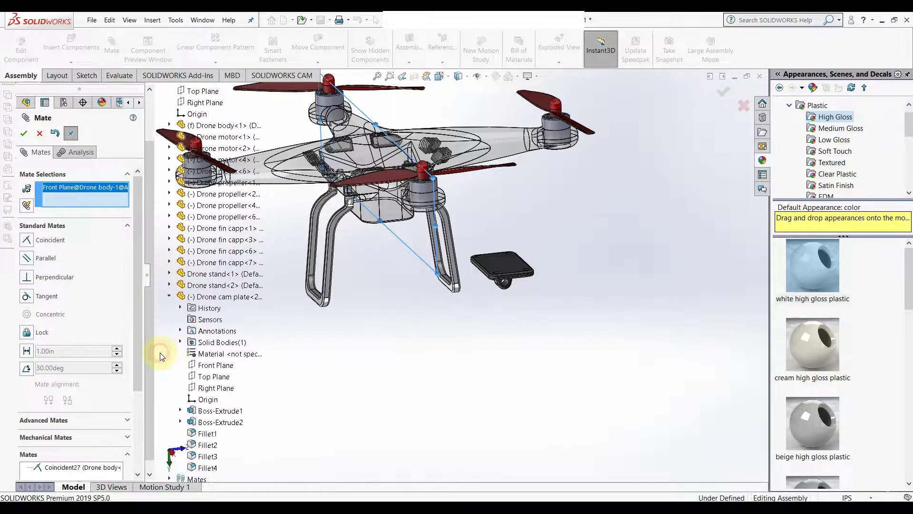
pyautogui.click(223, 389)
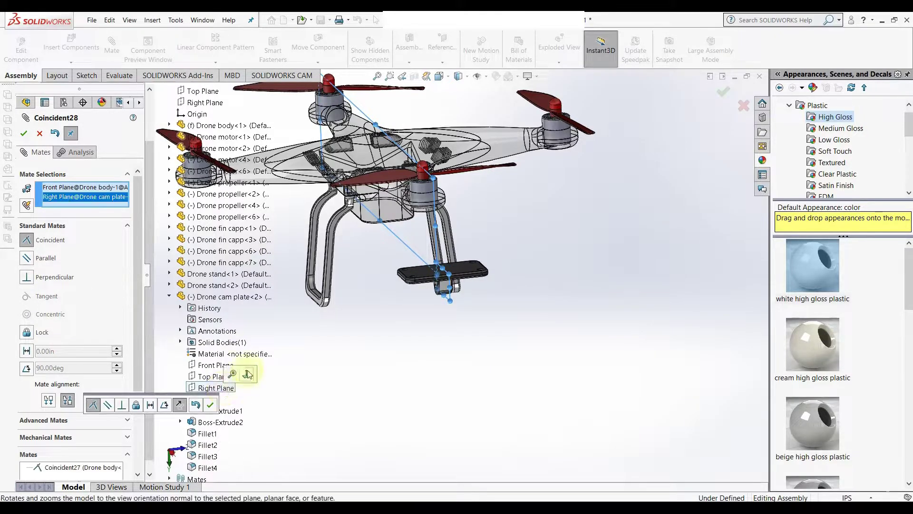
pyautogui.click(23, 134)
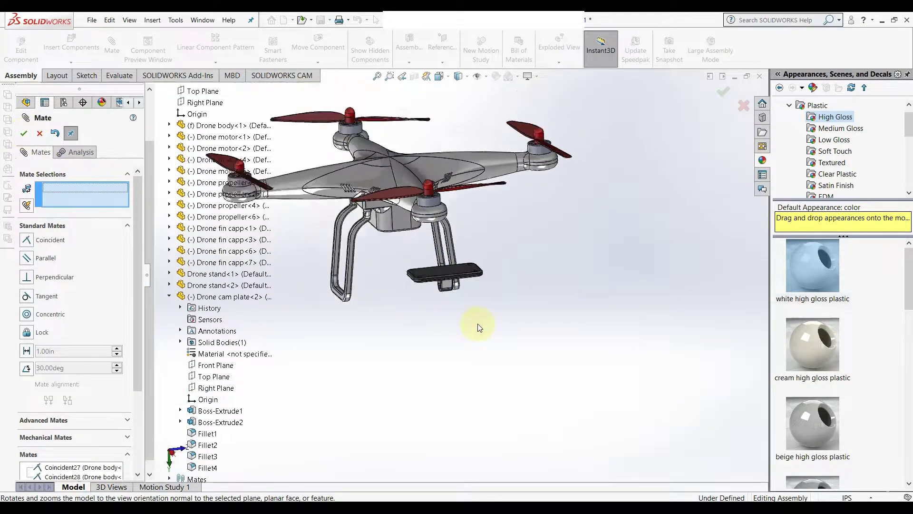
pyautogui.click(416, 281)
pyautogui.scroll(2, 416, 281)
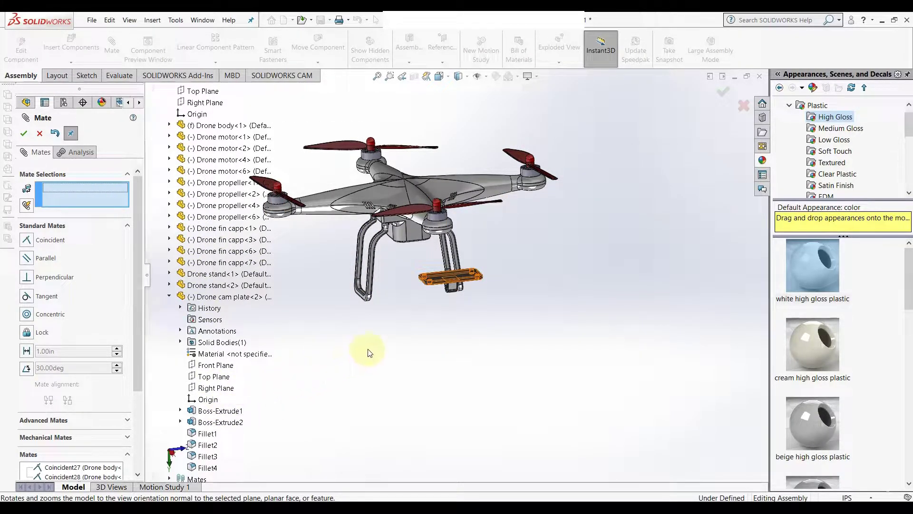
pyautogui.click(215, 365)
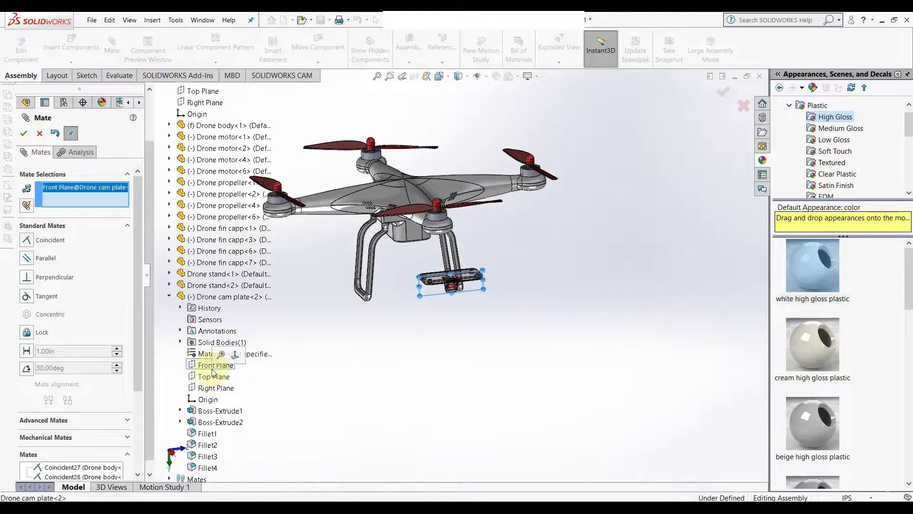
pyautogui.scroll(3, 214, 235)
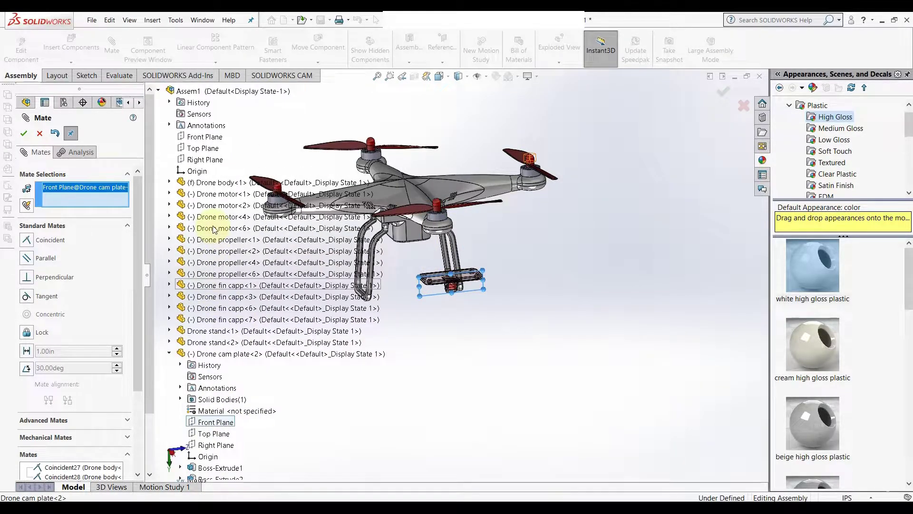
pyautogui.click(170, 182)
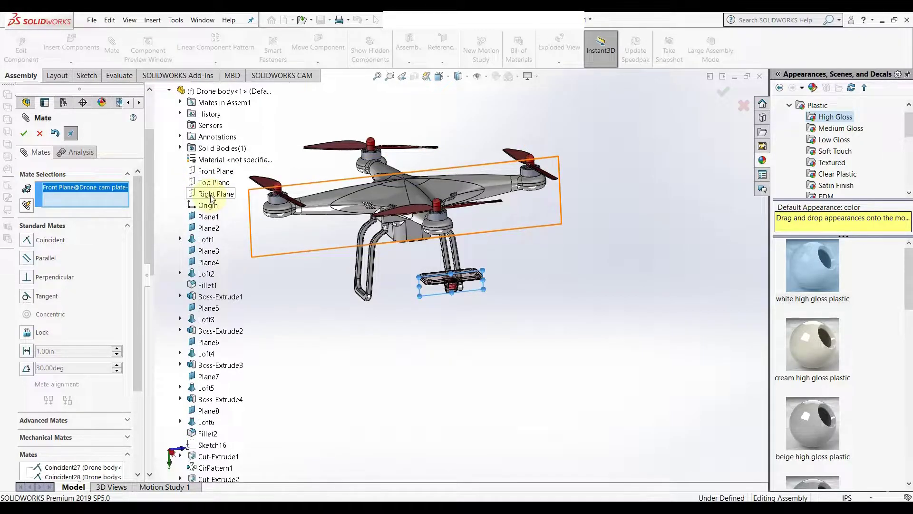
pyautogui.click(209, 172)
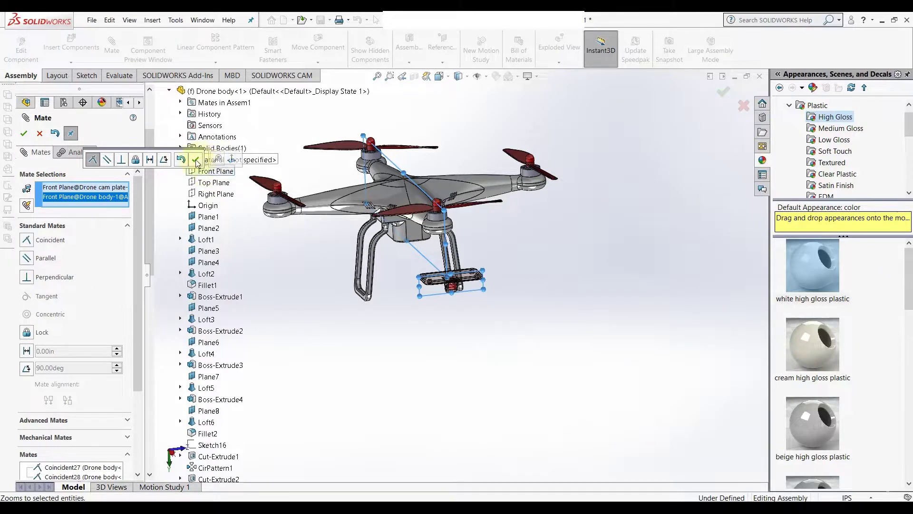
pyautogui.click(195, 160)
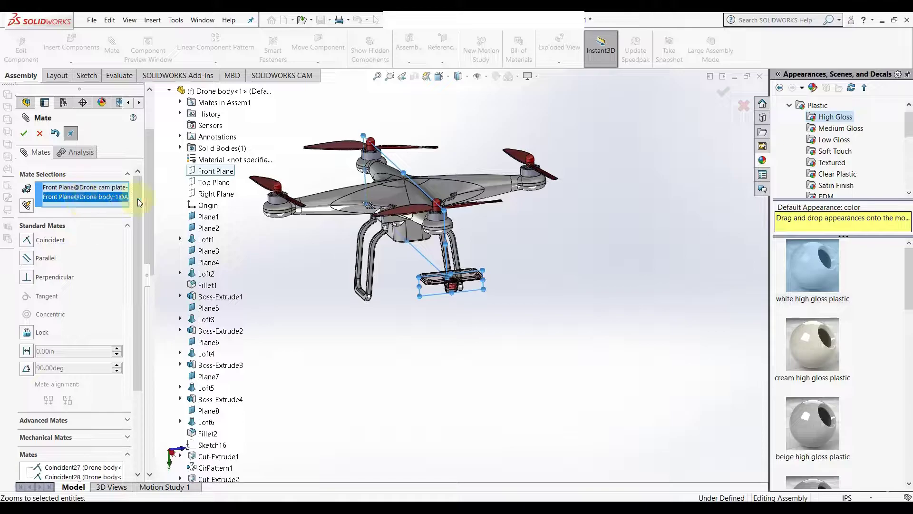
pyautogui.click(204, 197)
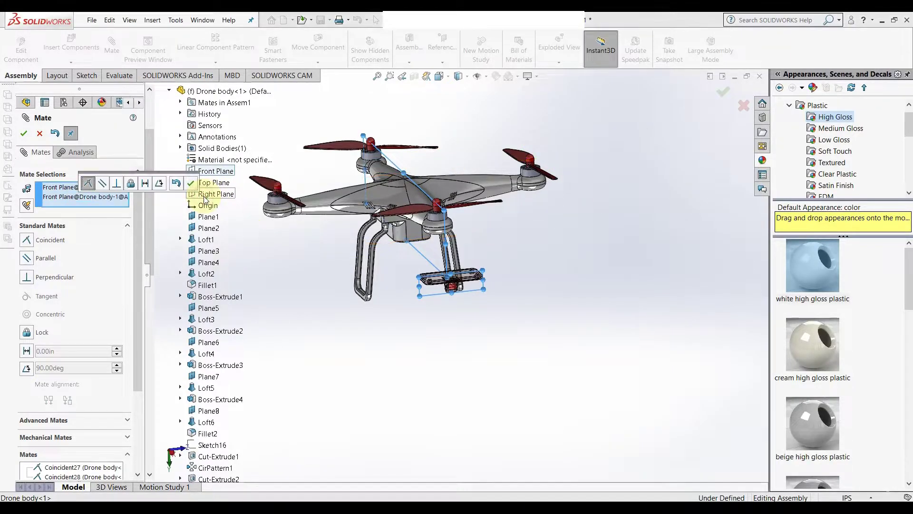
pyautogui.rightClick(81, 203)
pyautogui.click(93, 215)
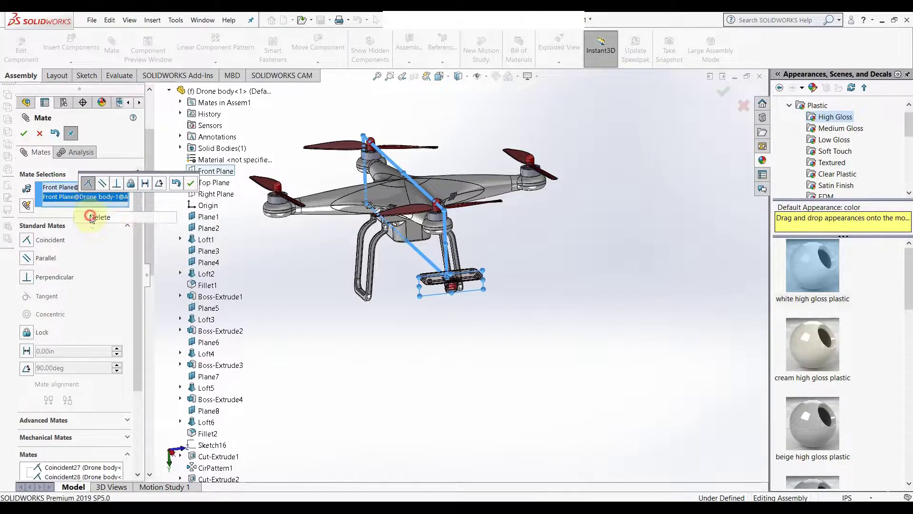
pyautogui.click(209, 175)
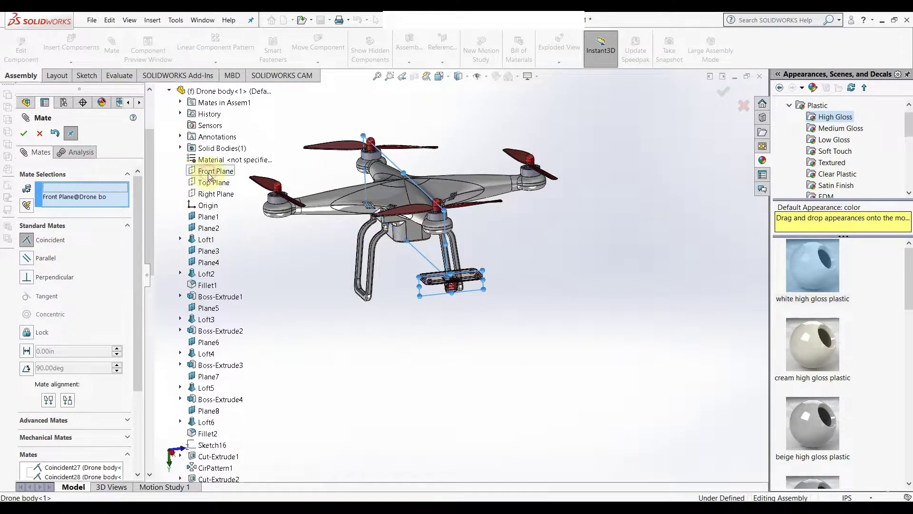
pyautogui.rightClick(70, 195)
pyautogui.click(100, 199)
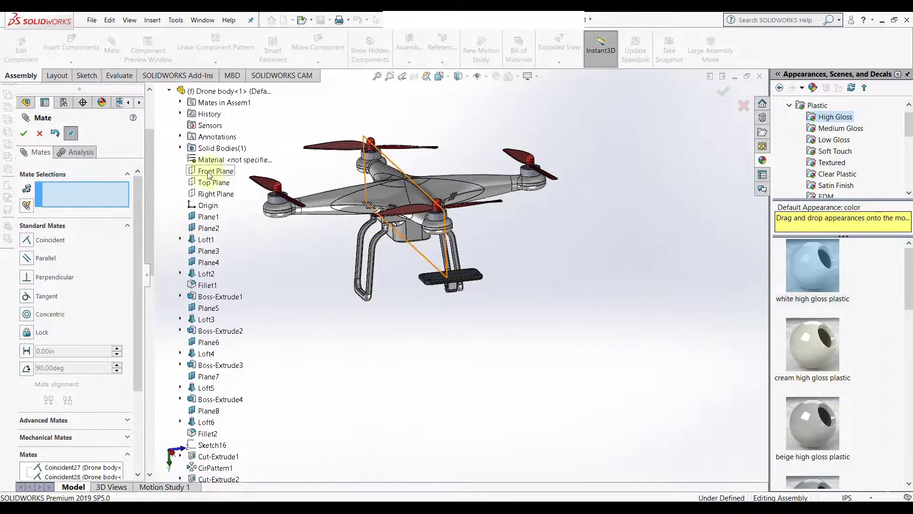
# - Mate the drone body's Right Plane coincident with the cam plate's Front Plane, and finish mating
pyautogui.click(206, 194)
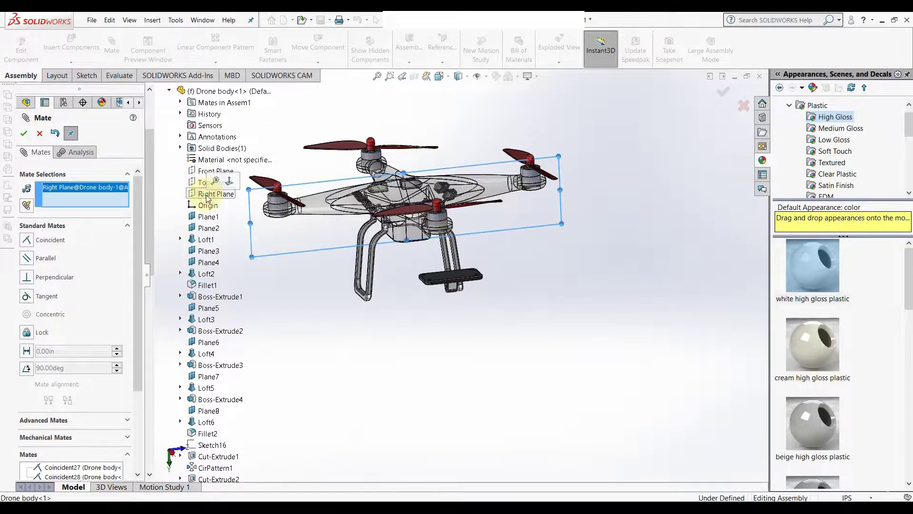
pyautogui.scroll(3, 235, 309)
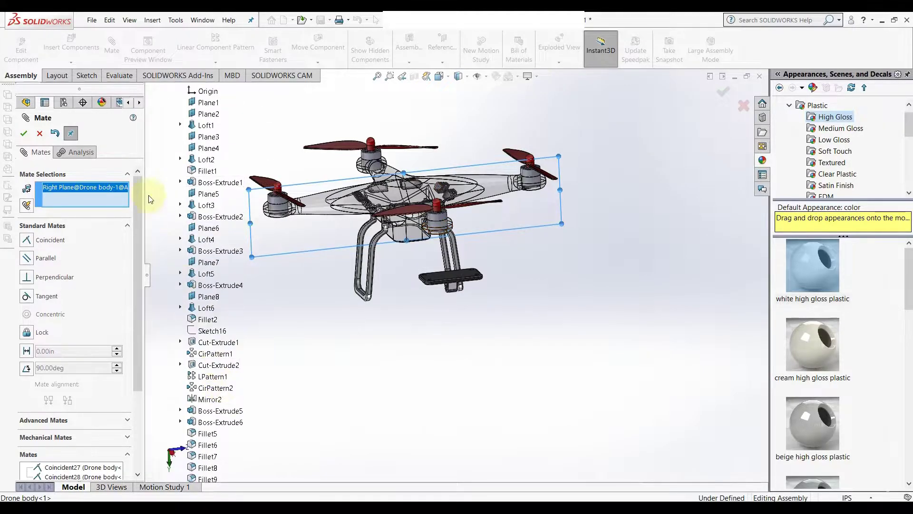
pyautogui.click(158, 90)
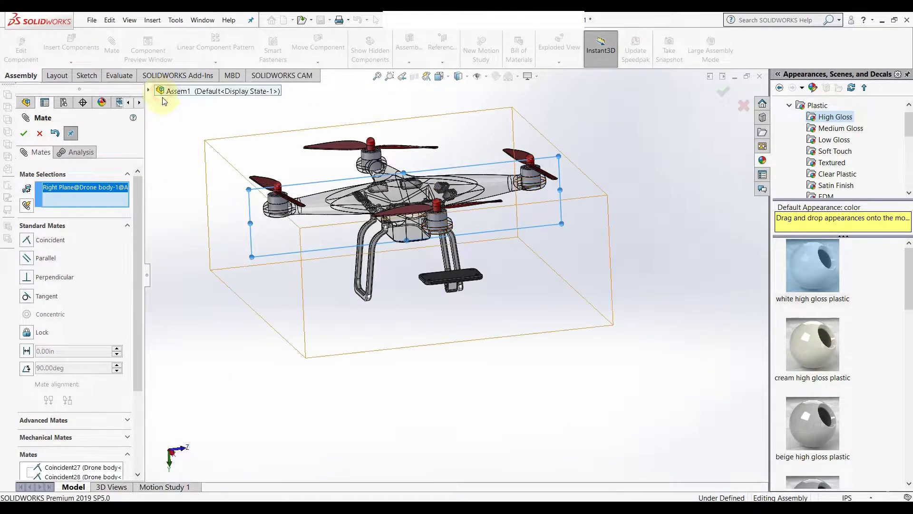
pyautogui.click(149, 90)
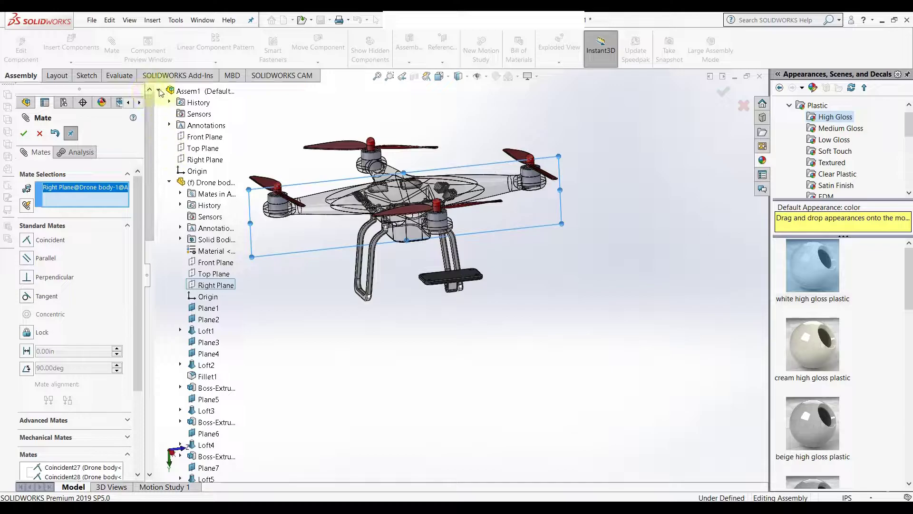
pyautogui.click(170, 182)
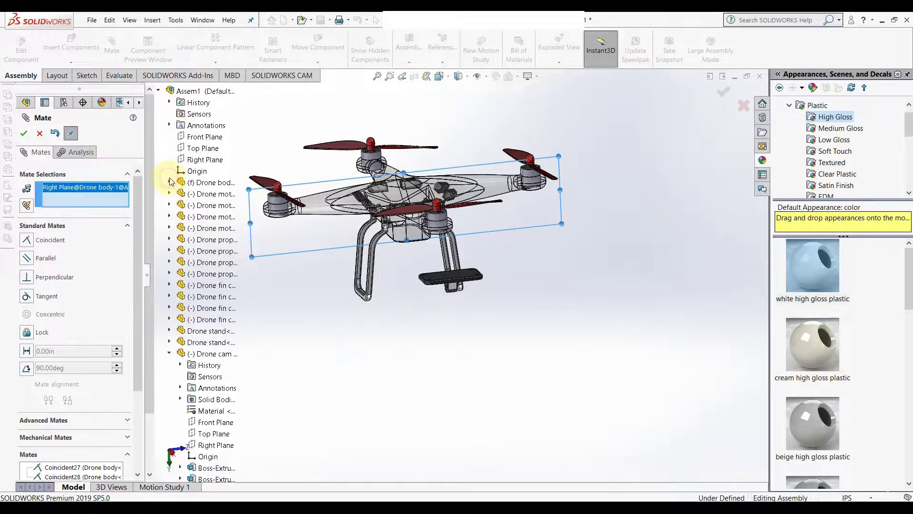
pyautogui.scroll(-2, 173, 191)
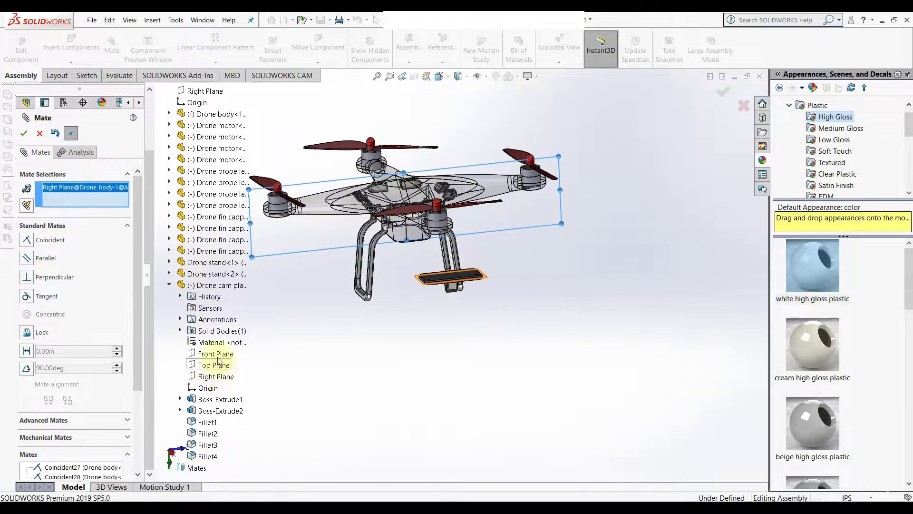
pyautogui.click(215, 354)
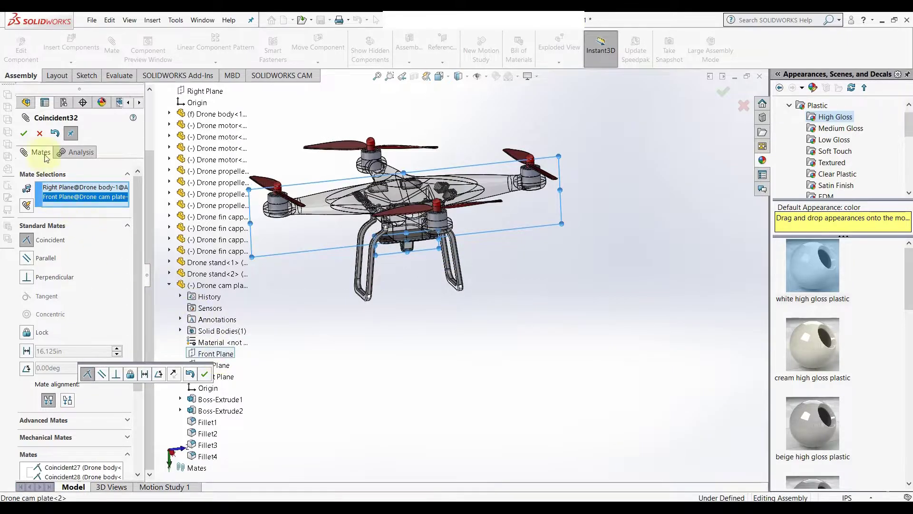
pyautogui.click(24, 134)
pyautogui.scroll(2, 384, 291)
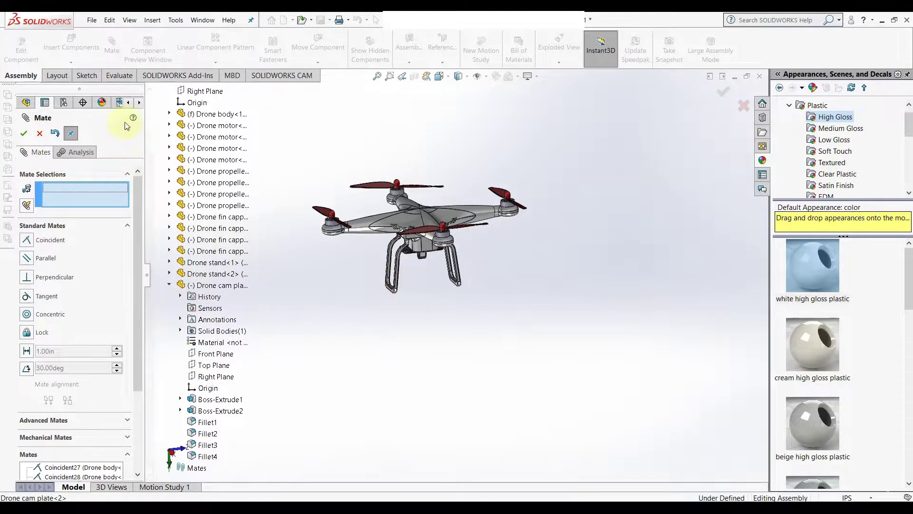
pyautogui.click(170, 287)
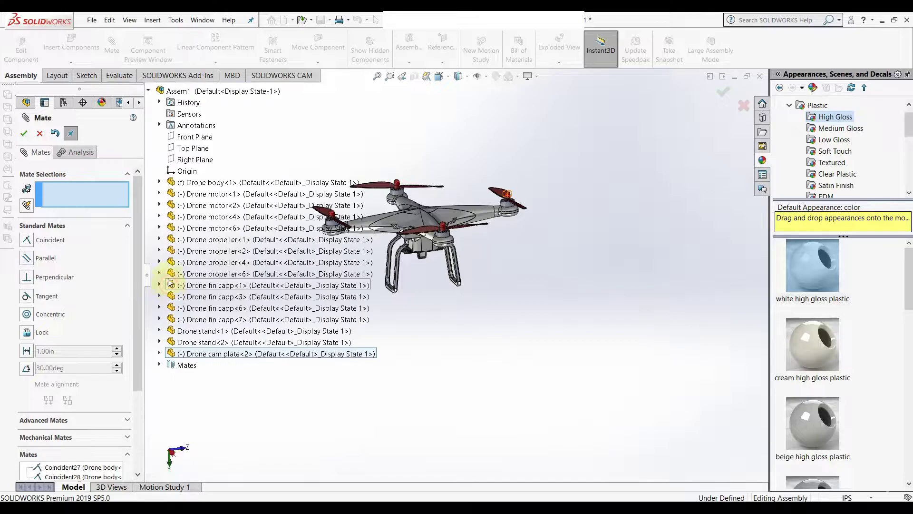
pyautogui.click(40, 133)
# - Insert the Drone cam support part and place it between the two stands, just below the cam plate's bracket
pyautogui.moveTo(396, 301); pyautogui.dragTo(419, 237, button='middle')
pyautogui.scroll(-4, 419, 236)
pyautogui.moveTo(447, 286); pyautogui.dragTo(398, 276, button='middle')
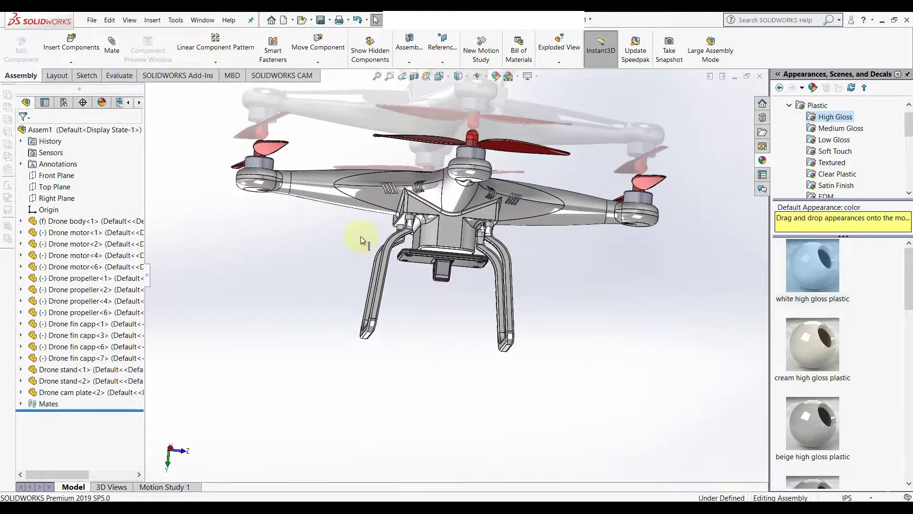
pyautogui.click(99, 51)
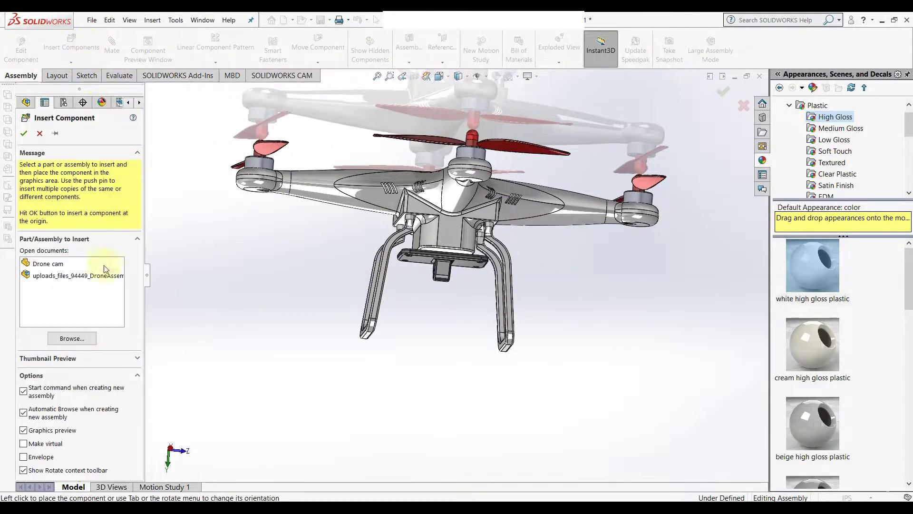
pyautogui.click(71, 338)
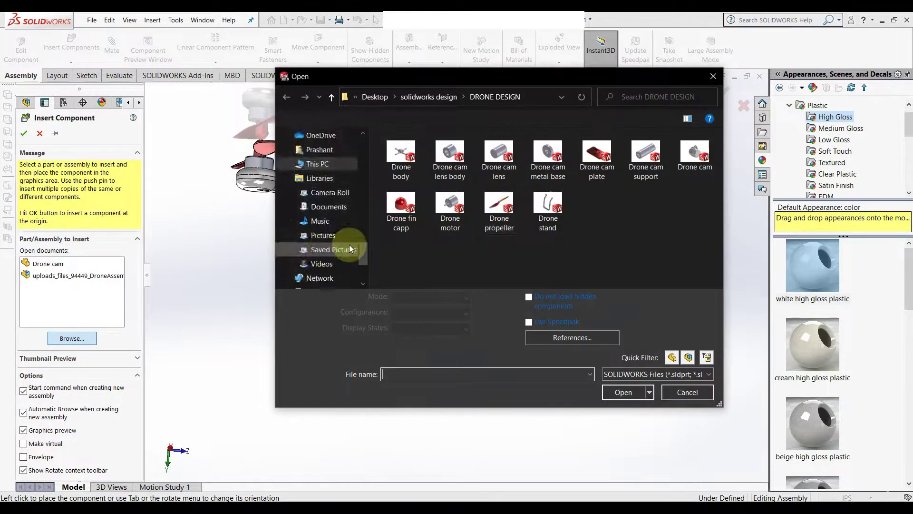
pyautogui.click(499, 157)
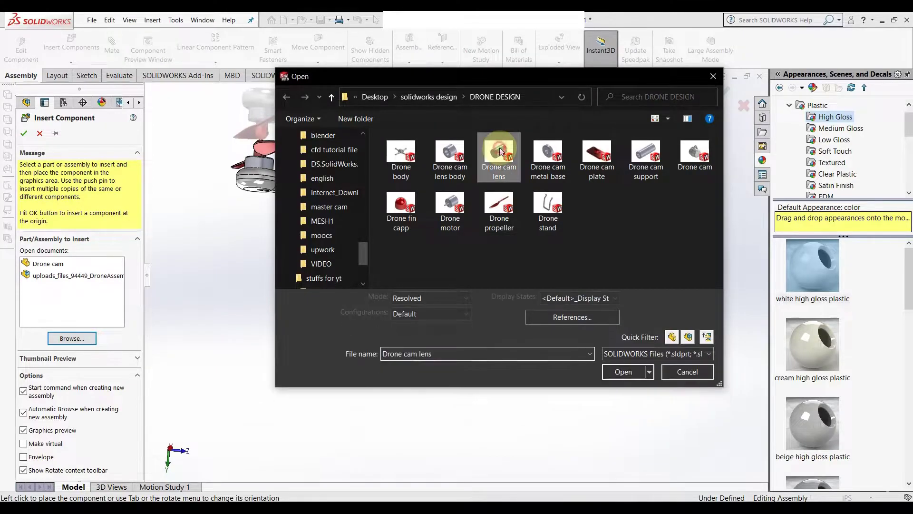
pyautogui.click(649, 159)
pyautogui.click(622, 371)
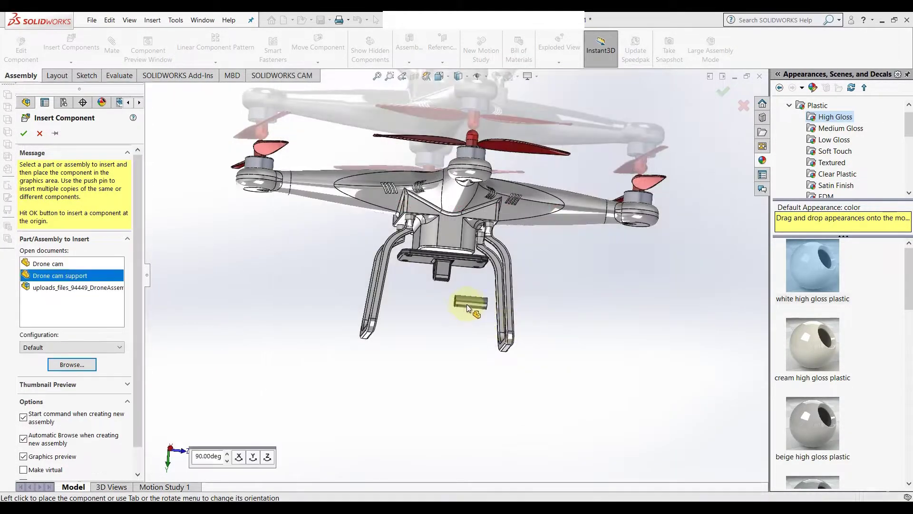
pyautogui.click(451, 317)
# - Mate the cam support's bore concentric with a corner hole of the cam plate
pyautogui.scroll(-5, 452, 309)
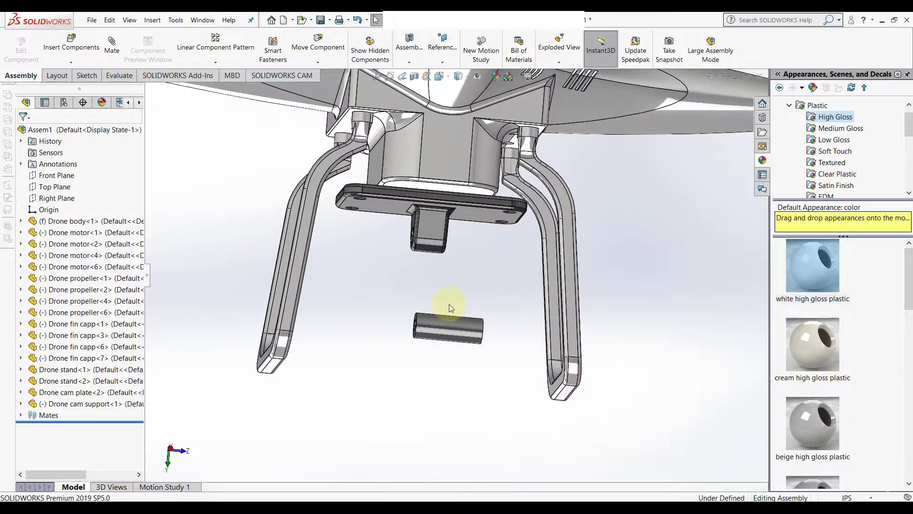
pyautogui.scroll(-4, 359, 176)
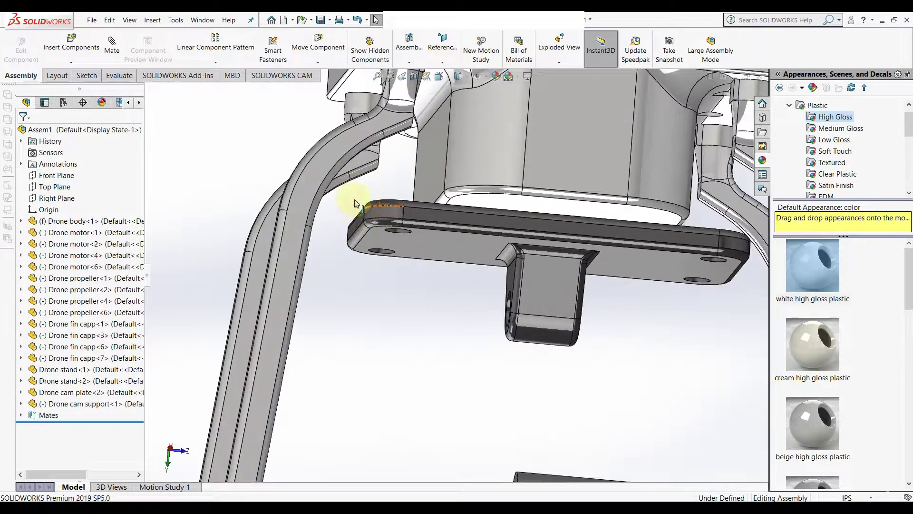
pyautogui.scroll(-2, 399, 237)
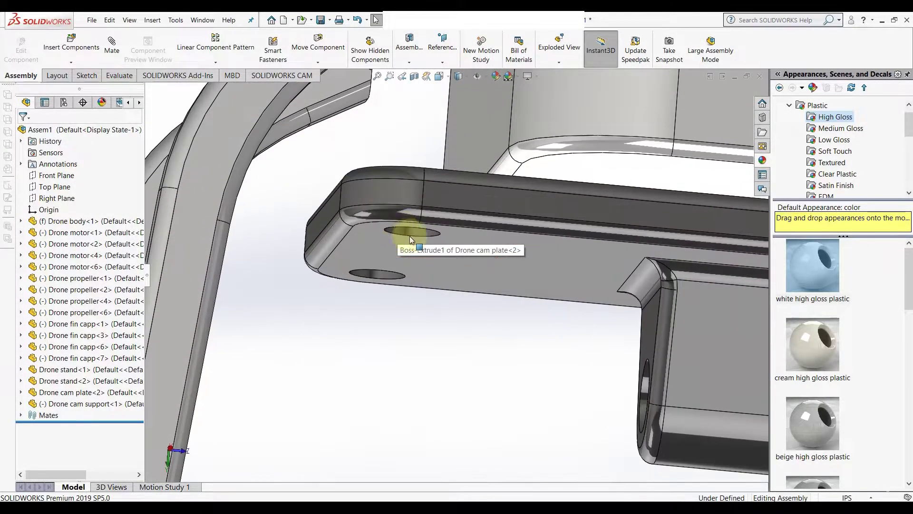
pyautogui.click(418, 231)
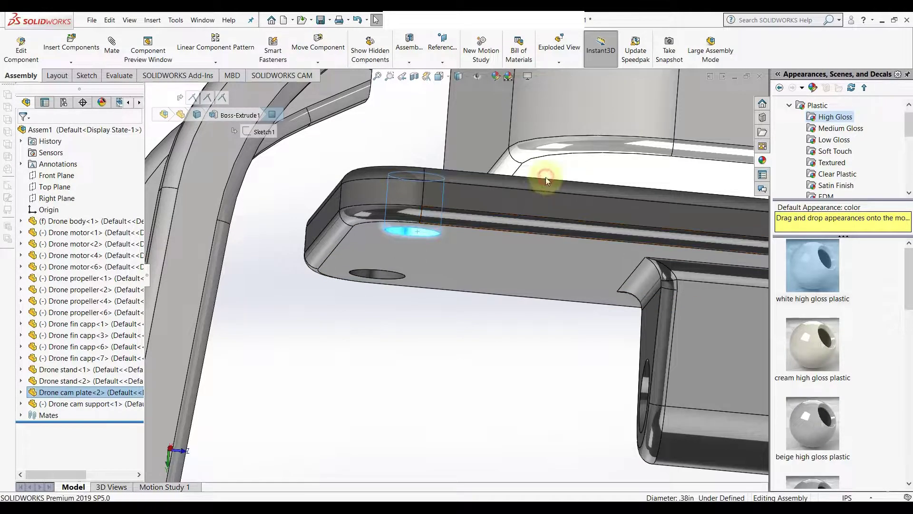
pyautogui.press('m')
pyautogui.scroll(4, 525, 344)
pyautogui.scroll(4, 527, 341)
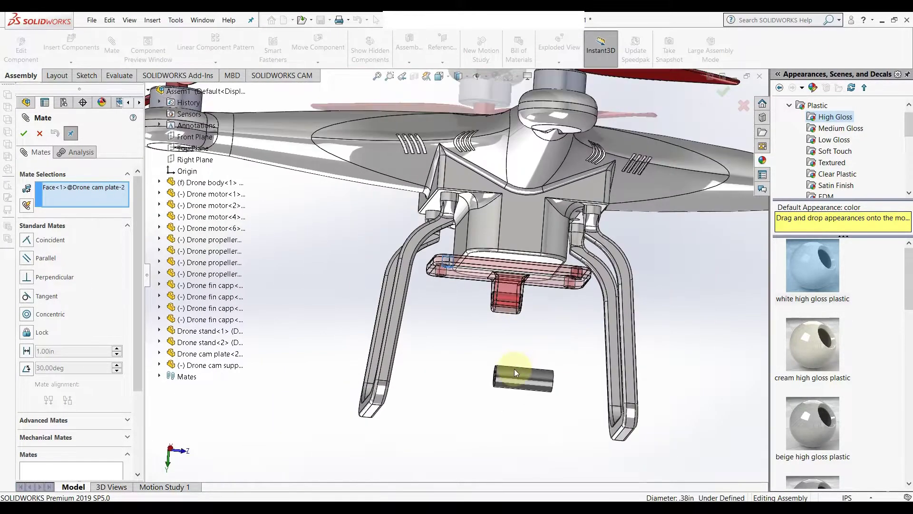
pyautogui.scroll(-3, 518, 373)
pyautogui.moveTo(437, 370); pyautogui.dragTo(487, 369, button='middle')
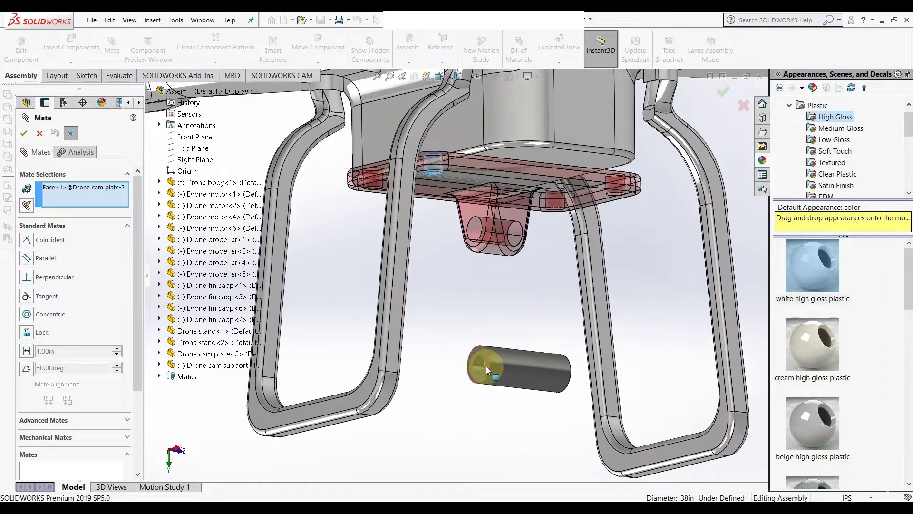
pyautogui.click(478, 363)
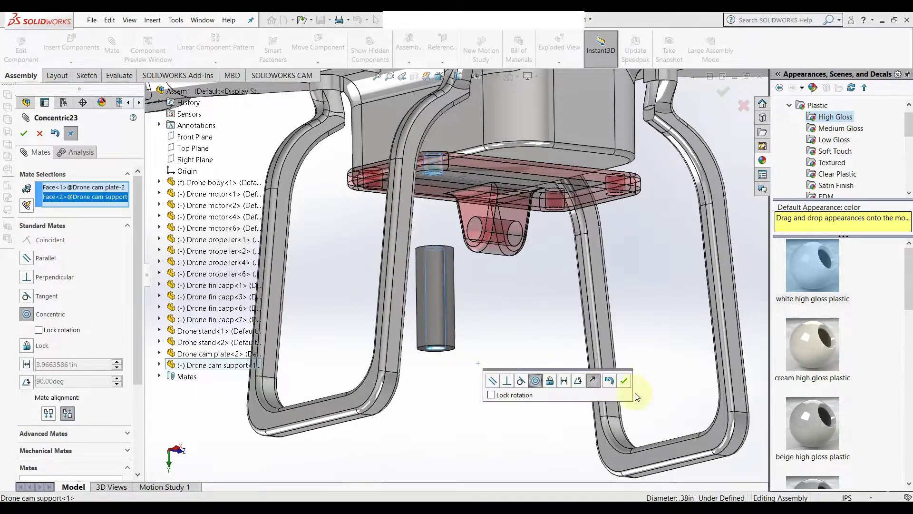
pyautogui.click(625, 381)
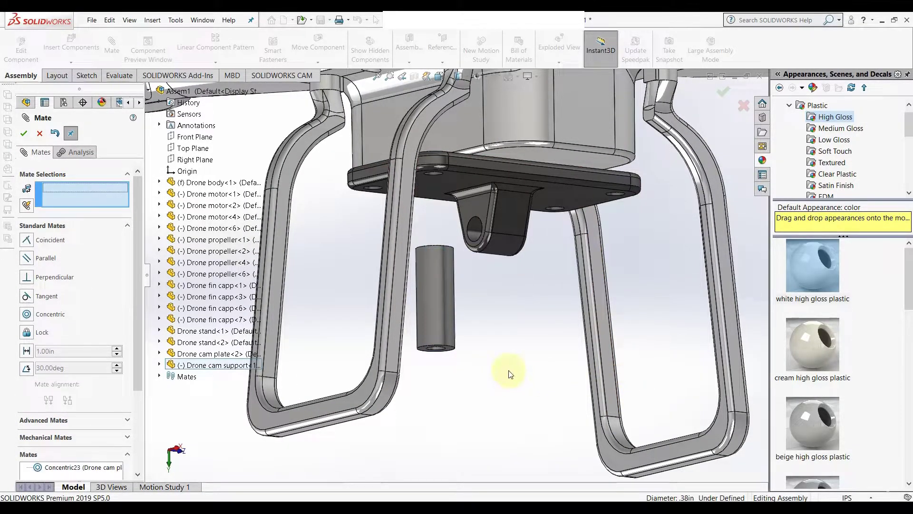
# - Mate the cam support's lower end face coincident with the cam plate's top face, and finish mating
pyautogui.click(449, 348)
pyautogui.moveTo(450, 350); pyautogui.dragTo(393, 173, button='middle')
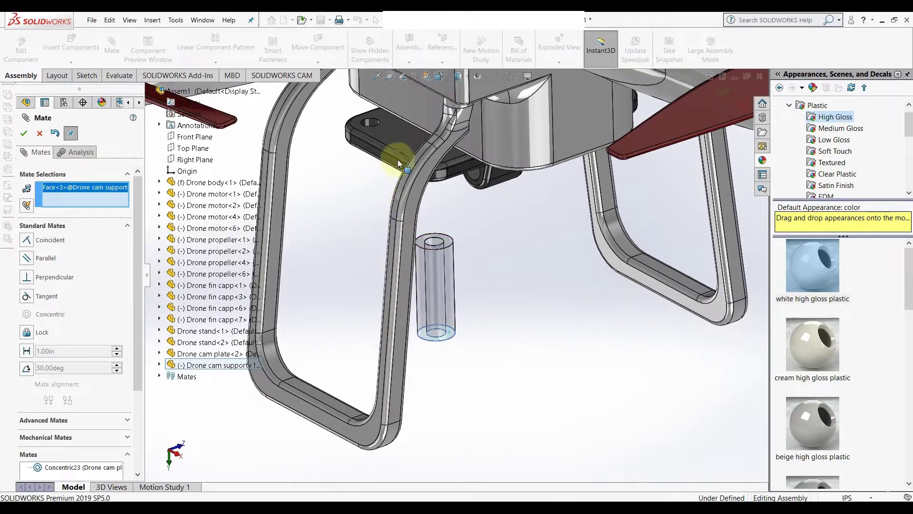
pyautogui.click(398, 136)
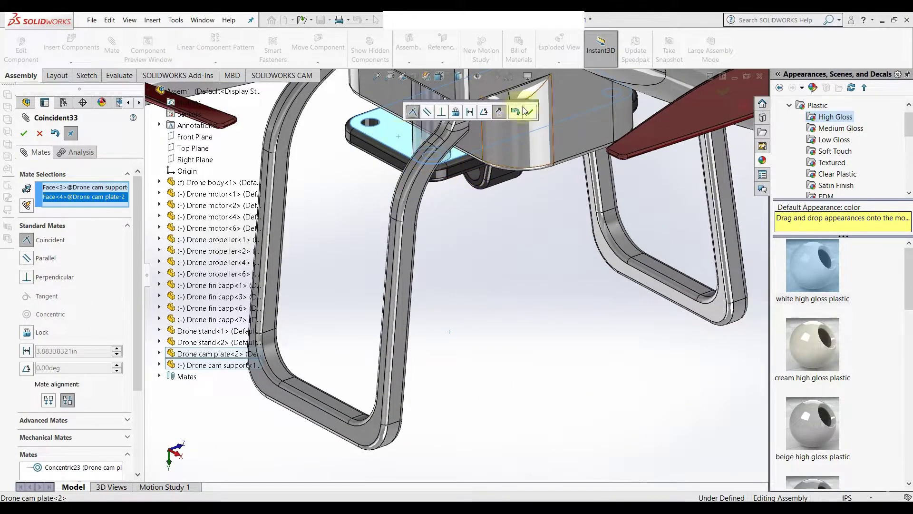
pyautogui.click(531, 114)
pyautogui.scroll(5, 478, 269)
pyautogui.moveTo(478, 270); pyautogui.dragTo(523, 170, button='middle')
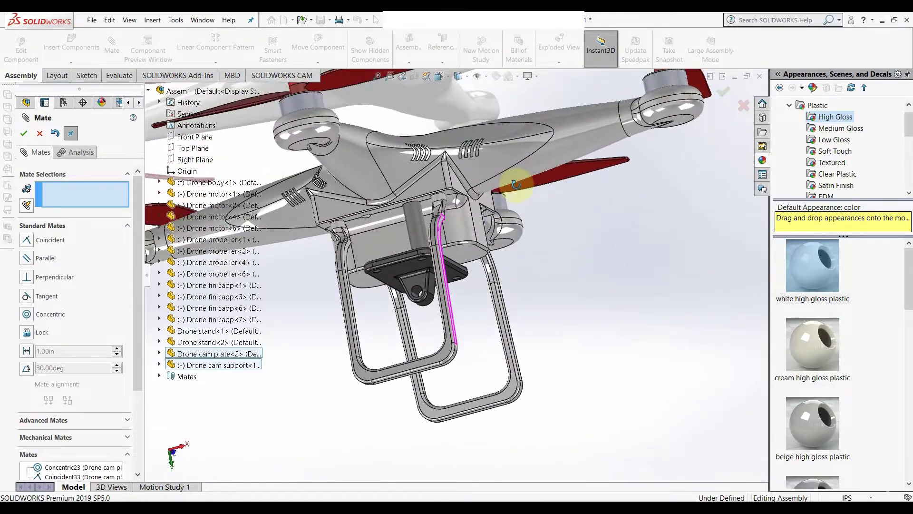
pyautogui.click(39, 133)
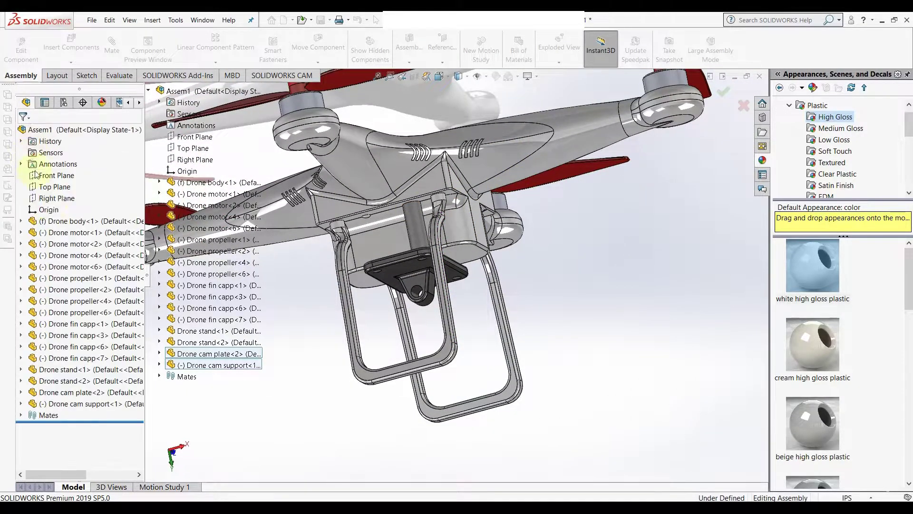
# - Copy the cam support with its mates onto the other corner hole and top face at the same end of the cam plate
pyautogui.rightClick(82, 406)
pyautogui.click(119, 372)
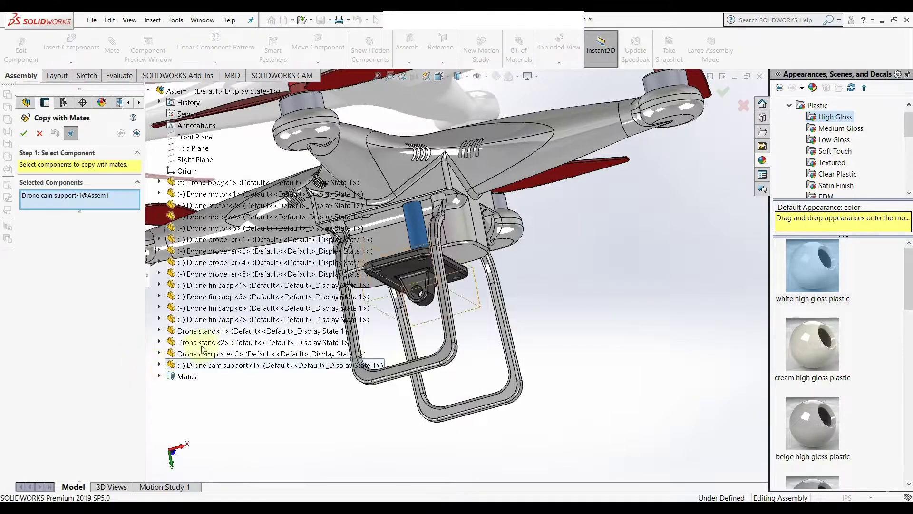
pyautogui.click(137, 133)
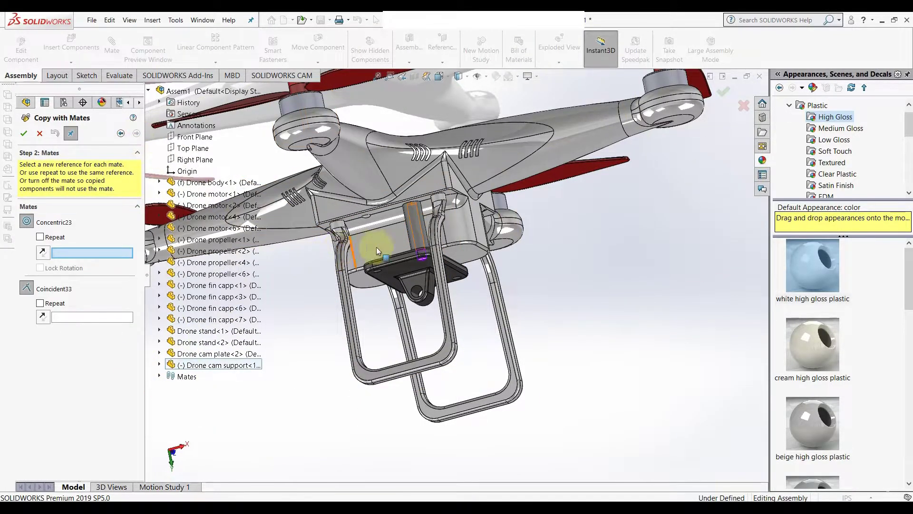
pyautogui.scroll(-4, 366, 247)
pyautogui.click(394, 304)
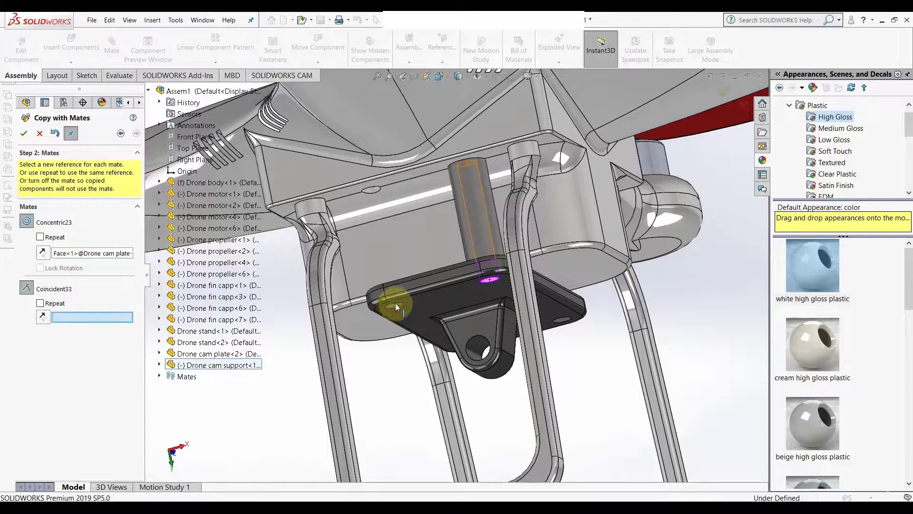
pyautogui.click(442, 290)
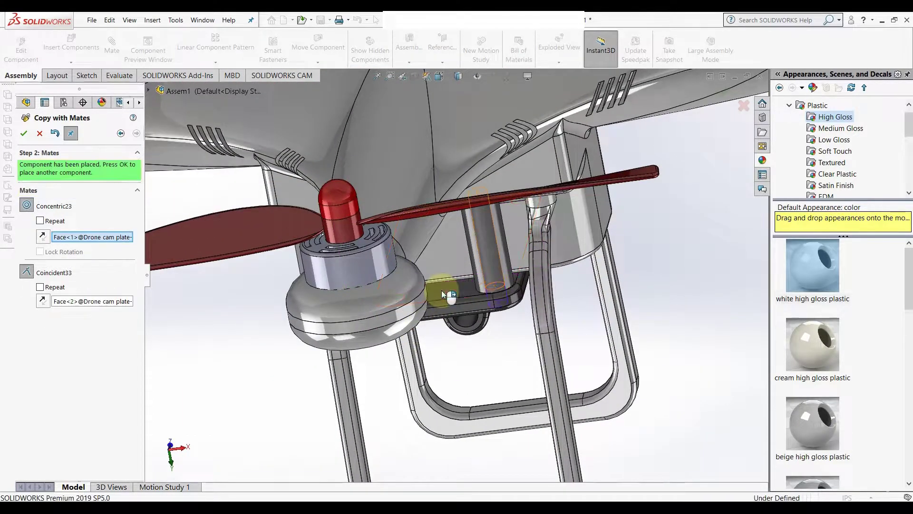
pyautogui.click(23, 133)
# - Place another mated copy of the cam support in a corner hole at the opposite end of the cam plate
pyautogui.moveTo(231, 318); pyautogui.dragTo(364, 274, button='middle')
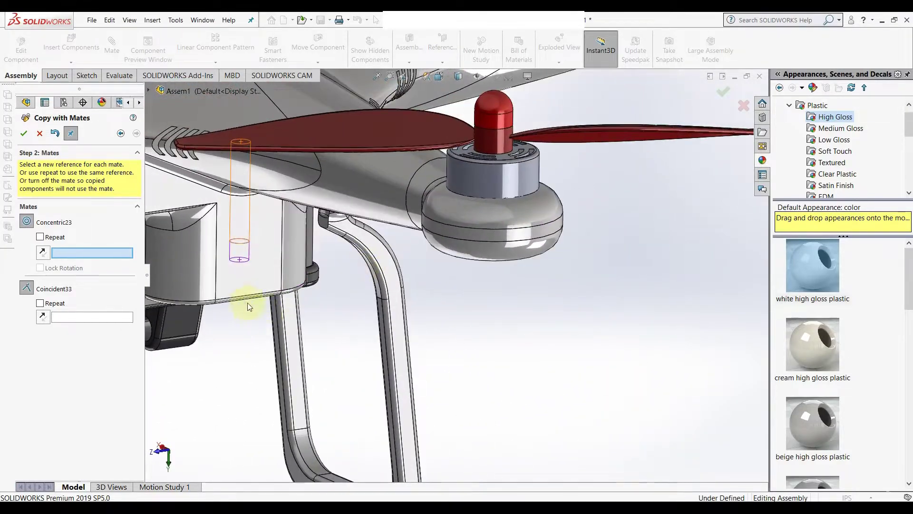
pyautogui.scroll(2, 281, 312)
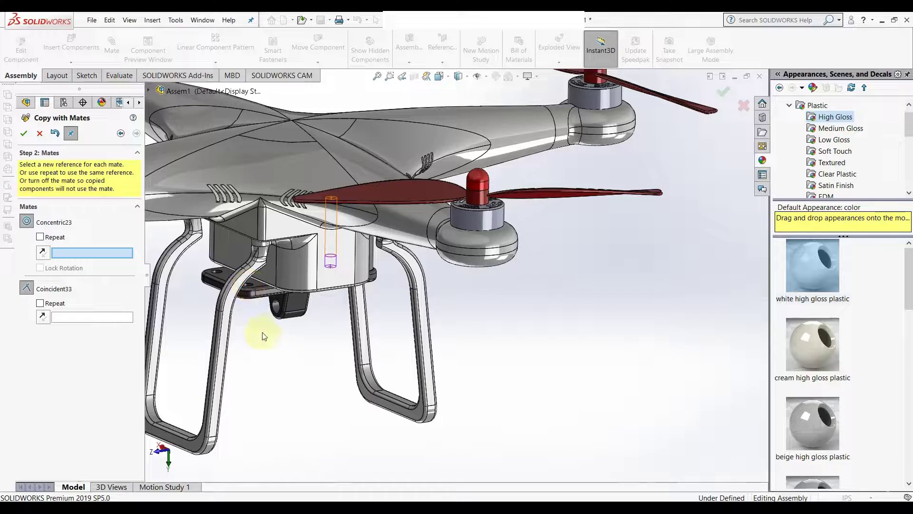
pyautogui.moveTo(200, 297); pyautogui.dragTo(228, 330, button='middle')
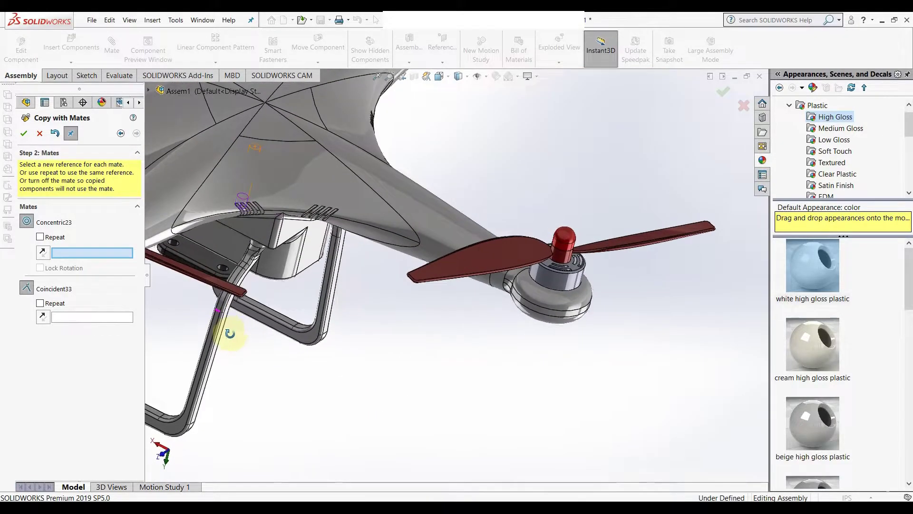
pyautogui.click(224, 271)
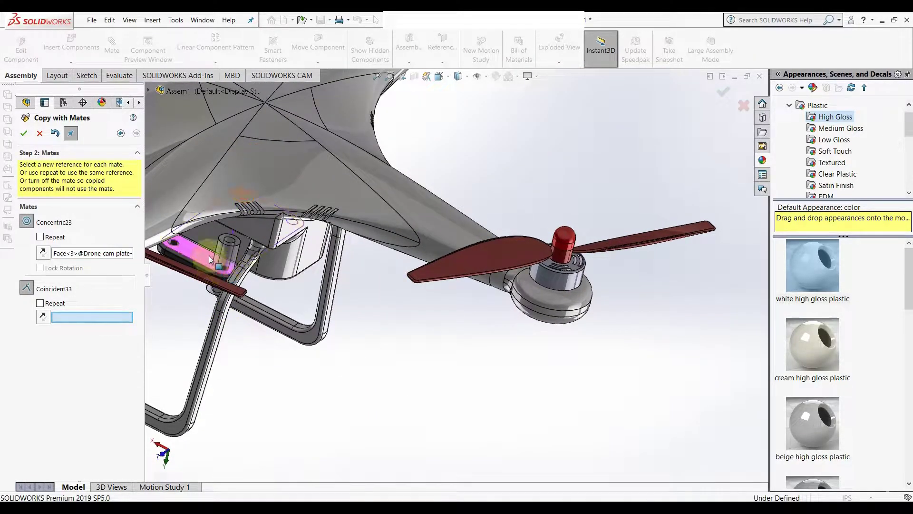
pyautogui.click(218, 267)
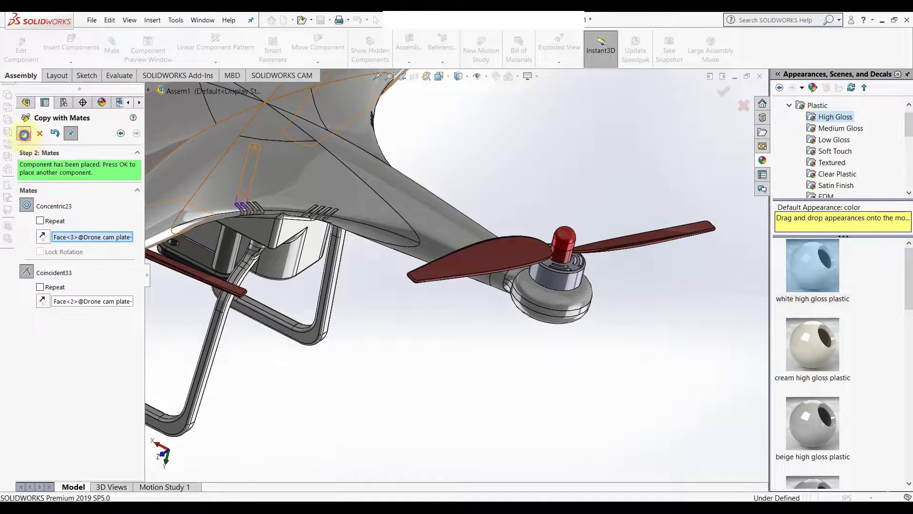
pyautogui.click(23, 133)
# - Place a mated copy of the cam support in the cam plate's last free corner hole and finish copying
pyautogui.scroll(3, 291, 324)
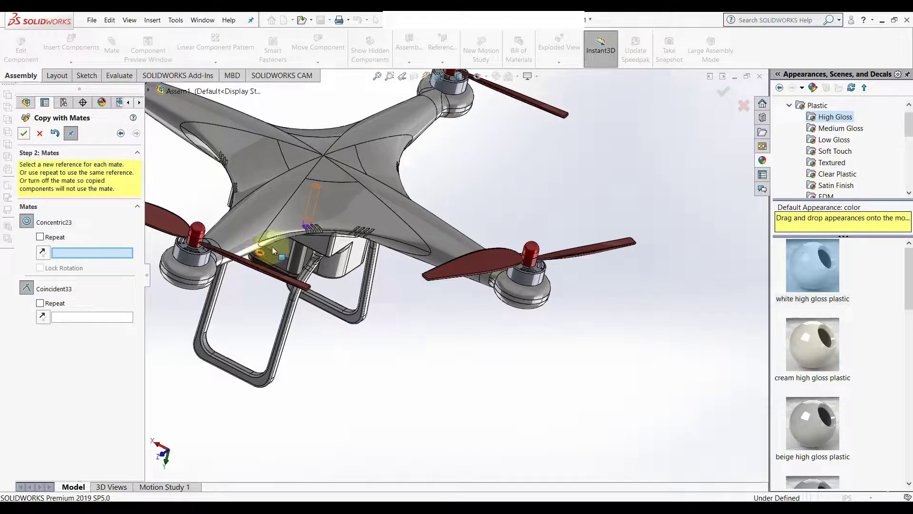
pyautogui.moveTo(264, 312); pyautogui.dragTo(288, 341, button='middle')
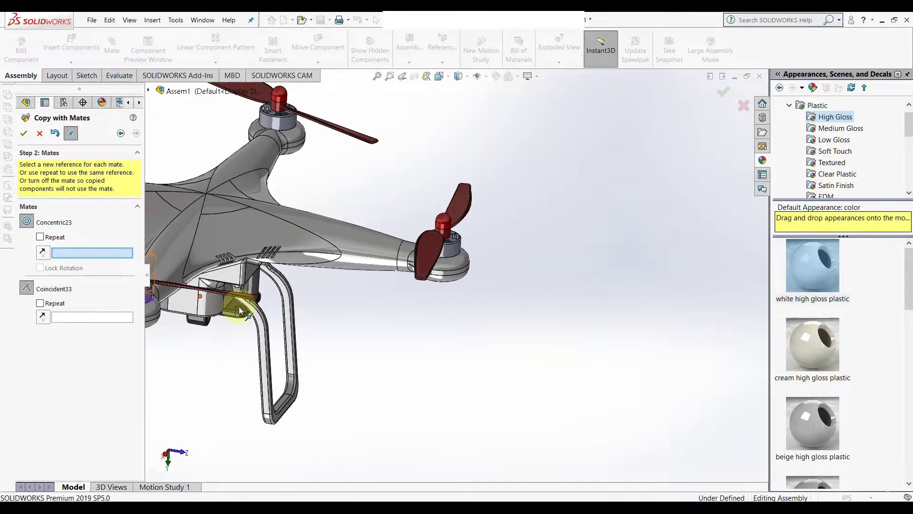
pyautogui.moveTo(244, 321)
pyautogui.mouseDown(button='middle')
pyautogui.moveTo(285, 230)
pyautogui.moveTo(204, 414)
pyautogui.moveTo(241, 326)
pyautogui.moveTo(230, 314)
pyautogui.mouseUp(button='middle')
pyautogui.click(232, 325)
pyautogui.click(228, 319)
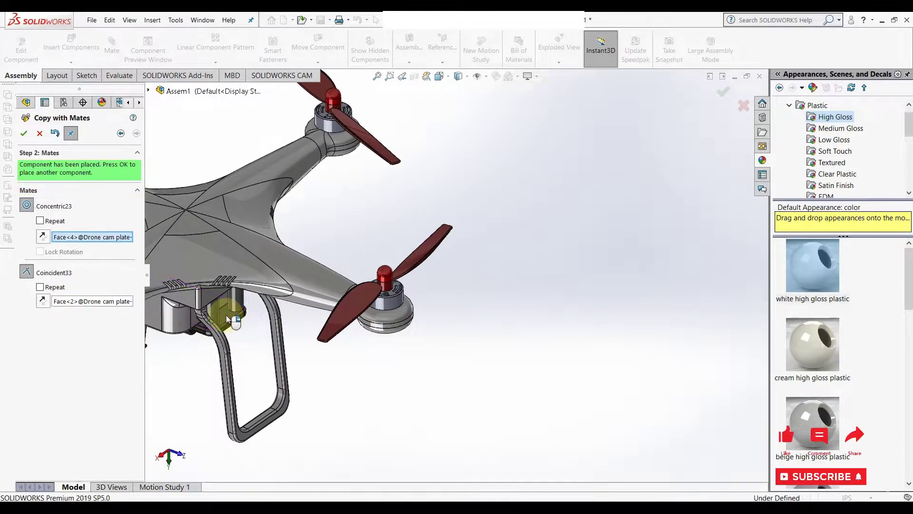
pyautogui.click(53, 134)
pyautogui.click(52, 133)
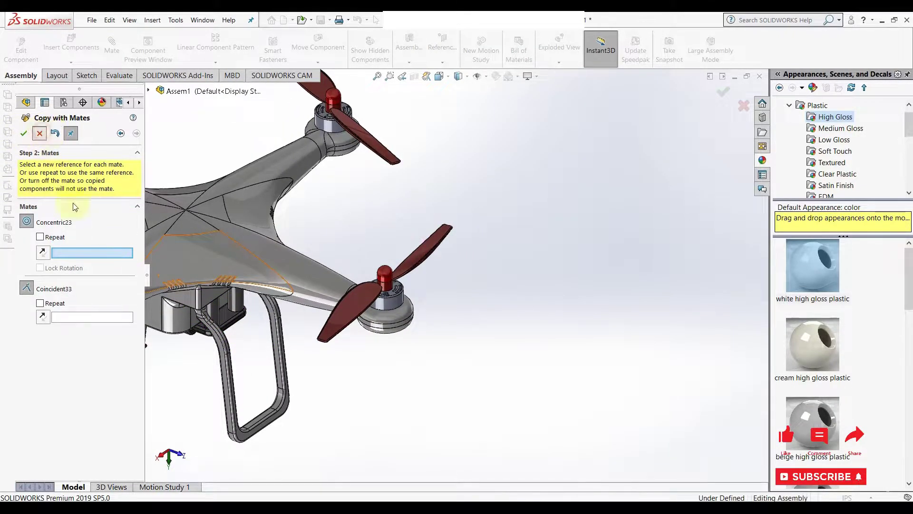
pyautogui.press('Escape')
# - Insert the Drone cam part and place it between the stands, below the cam plate's bracket
pyautogui.scroll(-4, 265, 335)
pyautogui.press('f')
pyautogui.moveTo(367, 387); pyautogui.dragTo(446, 343, button='middle')
pyautogui.scroll(3, 435, 283)
pyautogui.click(76, 43)
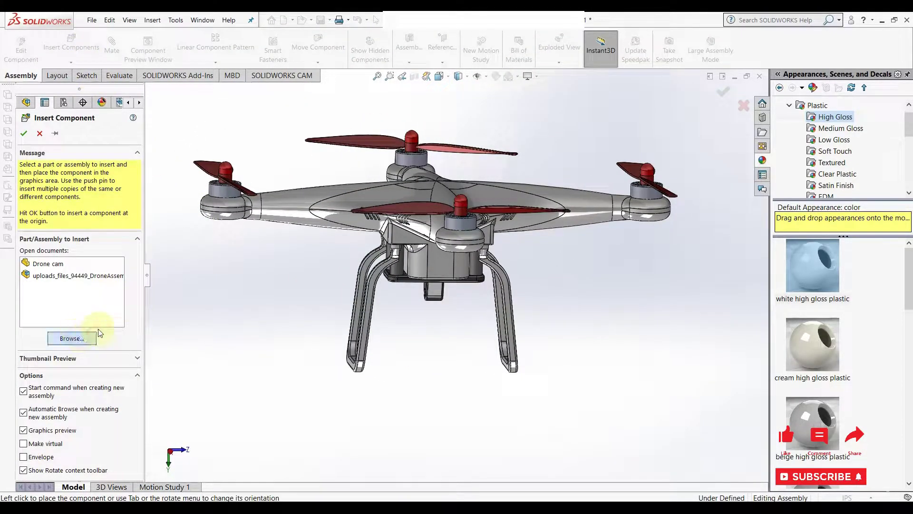
pyautogui.click(71, 338)
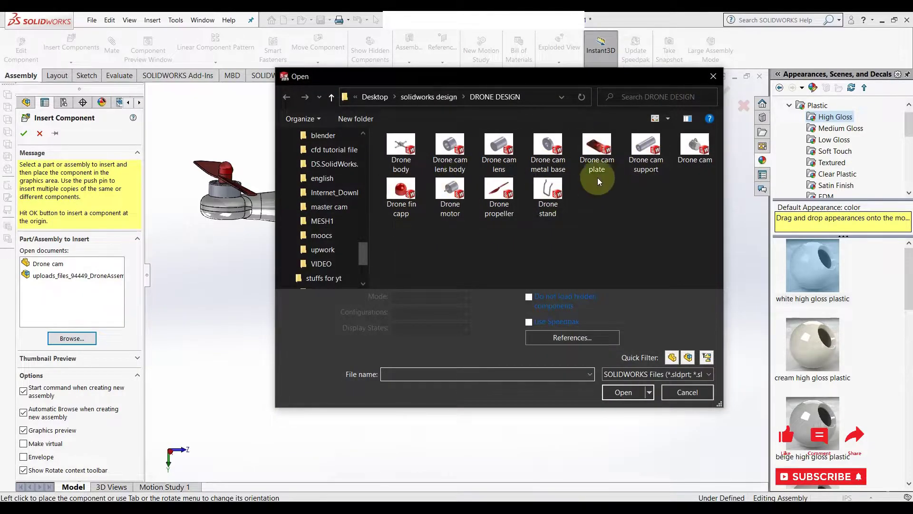
pyautogui.click(695, 146)
pyautogui.click(617, 371)
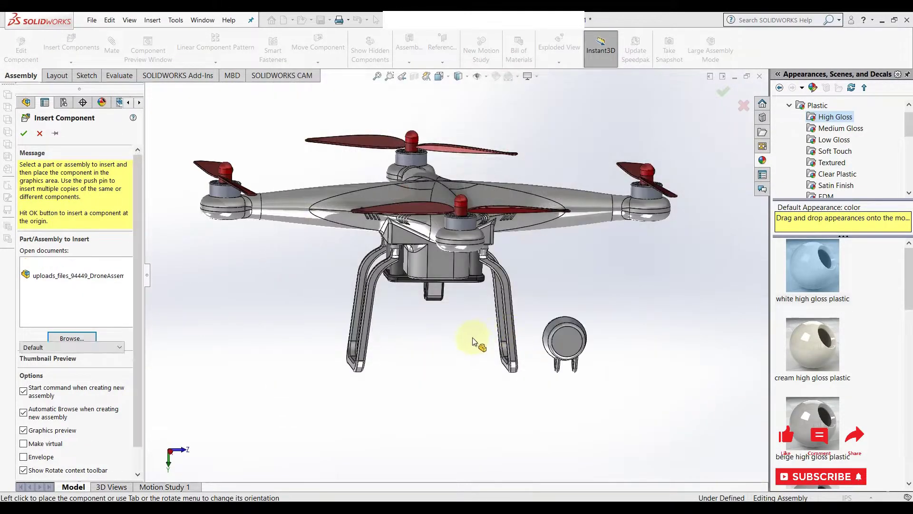
pyautogui.click(451, 343)
# - Mate the hole in the camera's mounting lug concentric with the hole in the cam plate's bracket
pyautogui.moveTo(481, 322); pyautogui.dragTo(496, 251, button='middle')
pyautogui.scroll(5, 464, 254)
pyautogui.click(456, 313)
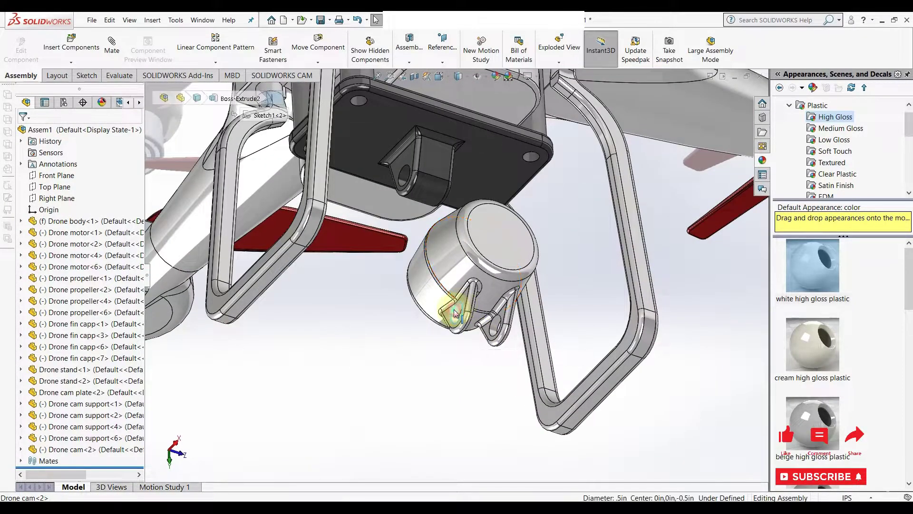
pyautogui.click(569, 311)
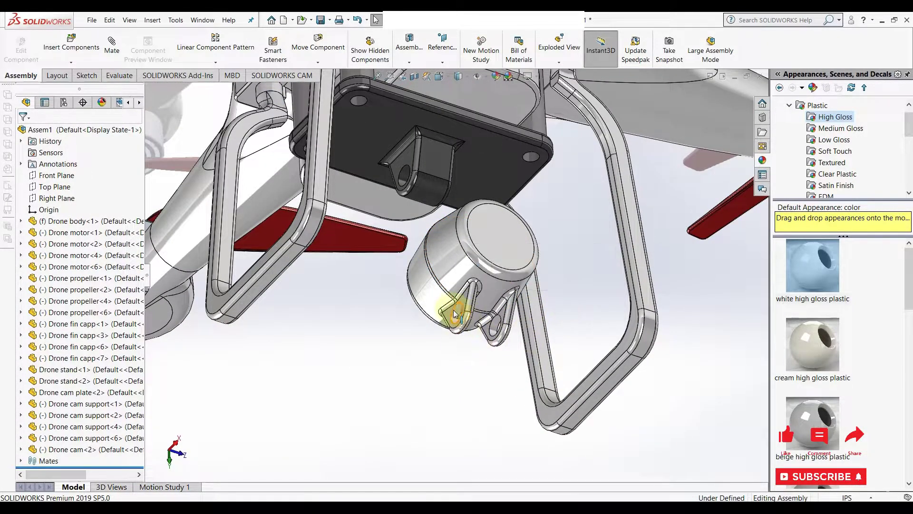
pyautogui.click(454, 313)
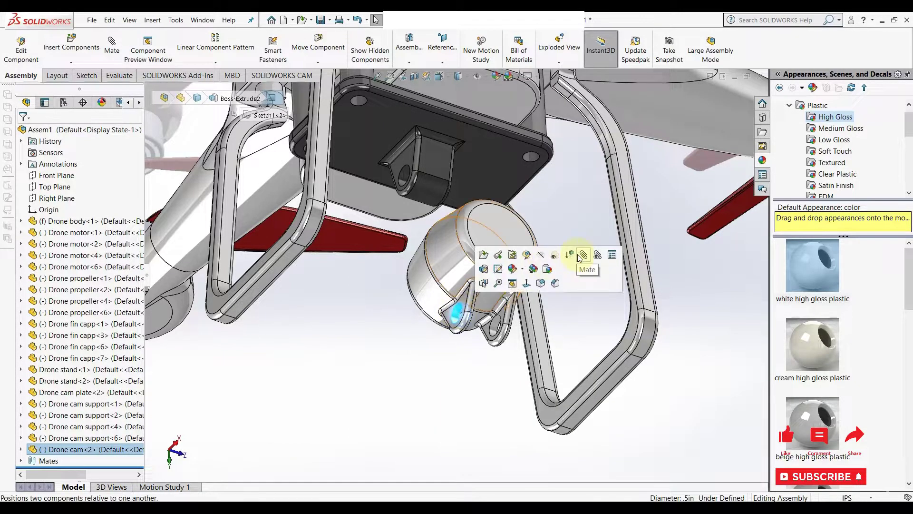
pyautogui.press('m')
pyautogui.click(401, 177)
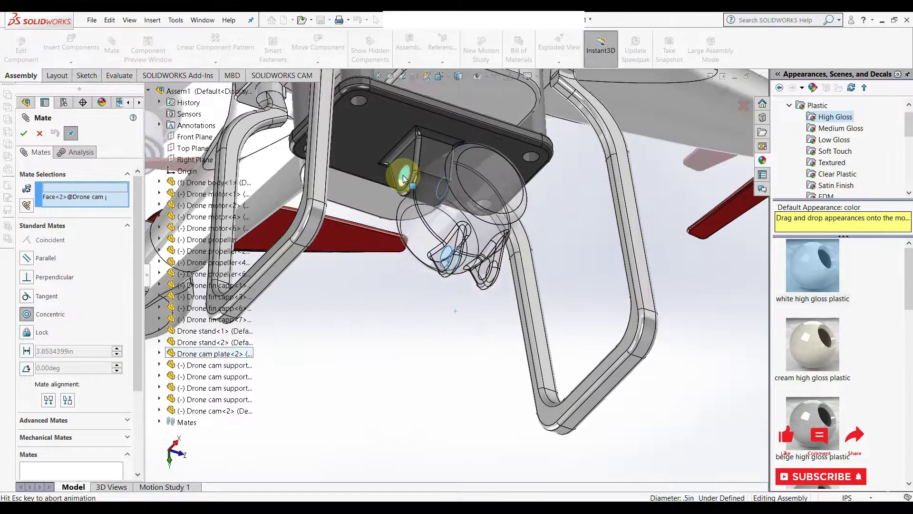
pyautogui.click(549, 151)
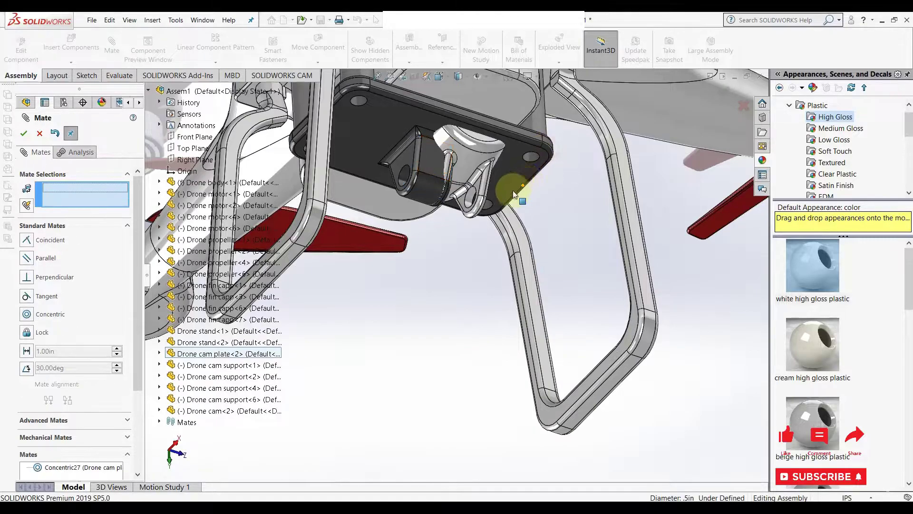
# - Pull the camera clear of the cam plate and mate its lug's side face coincident with the bracket's side face
pyautogui.moveTo(478, 176); pyautogui.dragTo(460, 338)
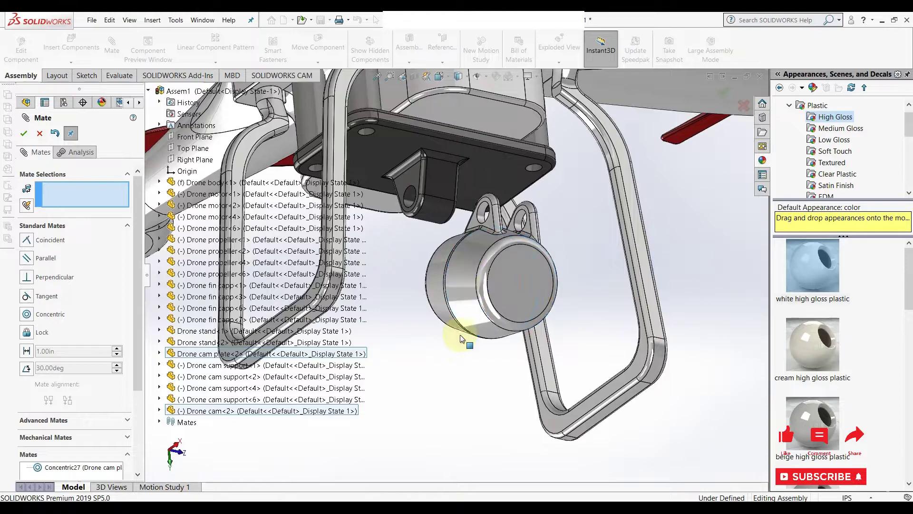
pyautogui.click(528, 231)
pyautogui.moveTo(551, 233); pyautogui.dragTo(477, 183, button='middle')
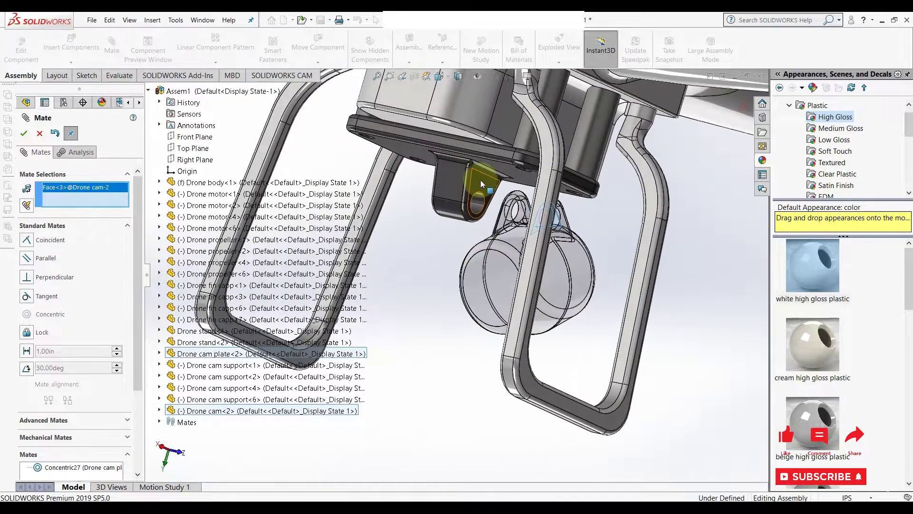
pyautogui.click(482, 184)
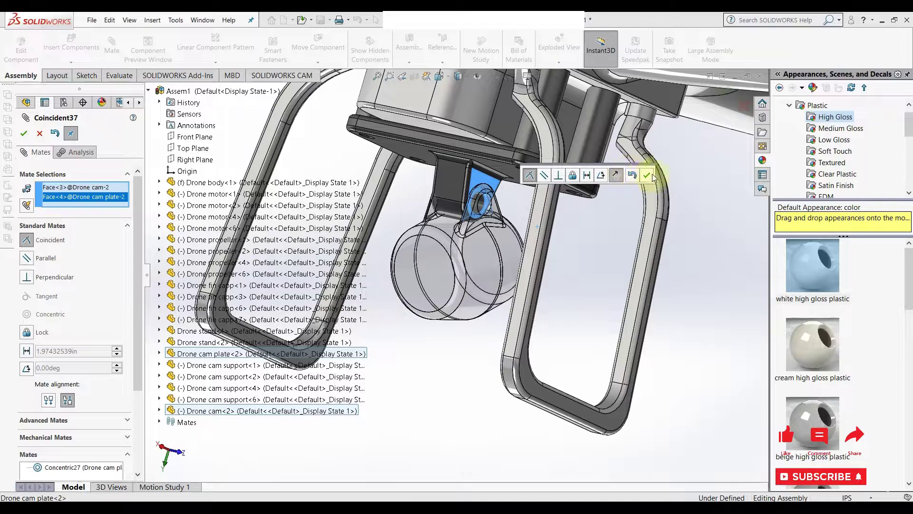
pyautogui.click(637, 174)
pyautogui.scroll(3, 576, 275)
pyautogui.scroll(-3, 576, 275)
pyautogui.moveTo(536, 290); pyautogui.dragTo(570, 302, button='middle')
pyautogui.scroll(1, 415, 277)
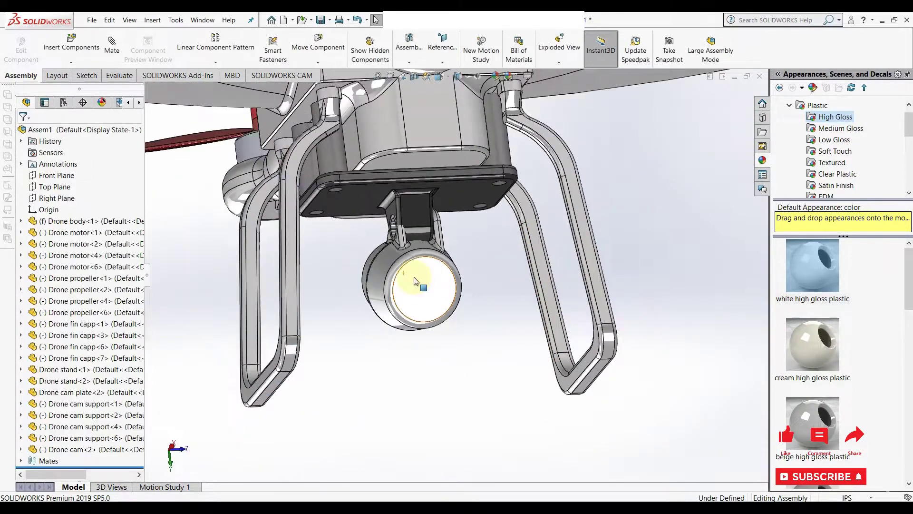
# - Tilt the camera slightly about the bracket hole and deselect it
pyautogui.click(429, 285)
pyautogui.moveTo(432, 284)
pyautogui.mouseDown()
pyautogui.moveTo(433, 257)
pyautogui.moveTo(436, 275)
pyautogui.mouseUp()
pyautogui.scroll(3, 454, 284)
pyautogui.moveTo(468, 270); pyautogui.dragTo(471, 308, button='middle')
pyautogui.scroll(2, 471, 307)
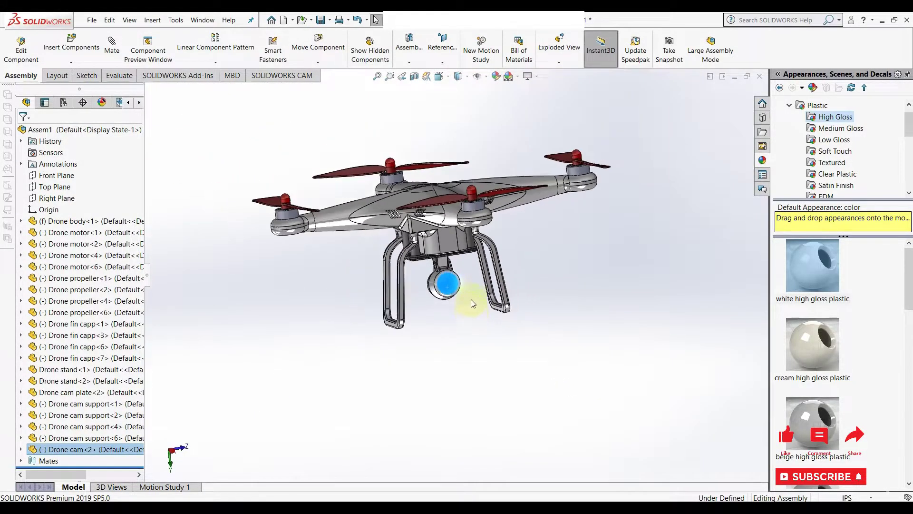
pyautogui.scroll(-2, 475, 284)
pyautogui.click(461, 323)
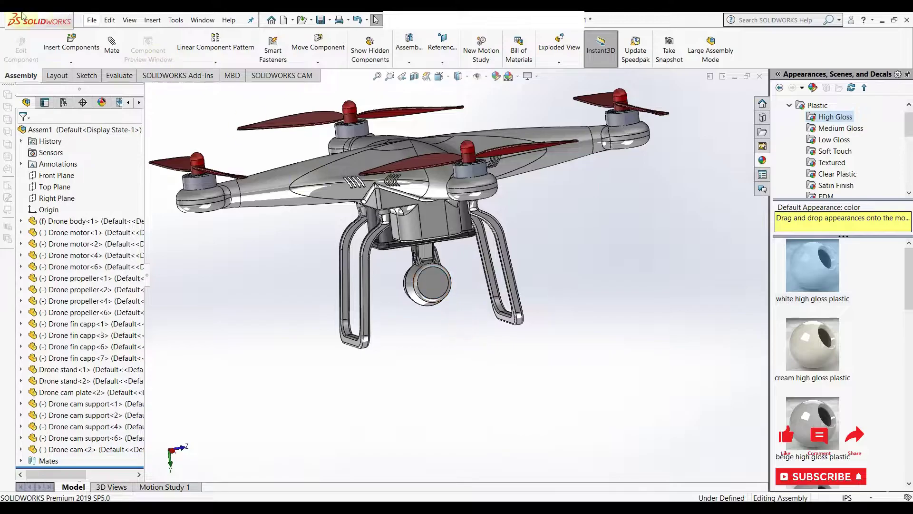
# - Insert the Drone cam lens body part and place it beside the drone's stands
pyautogui.click(71, 47)
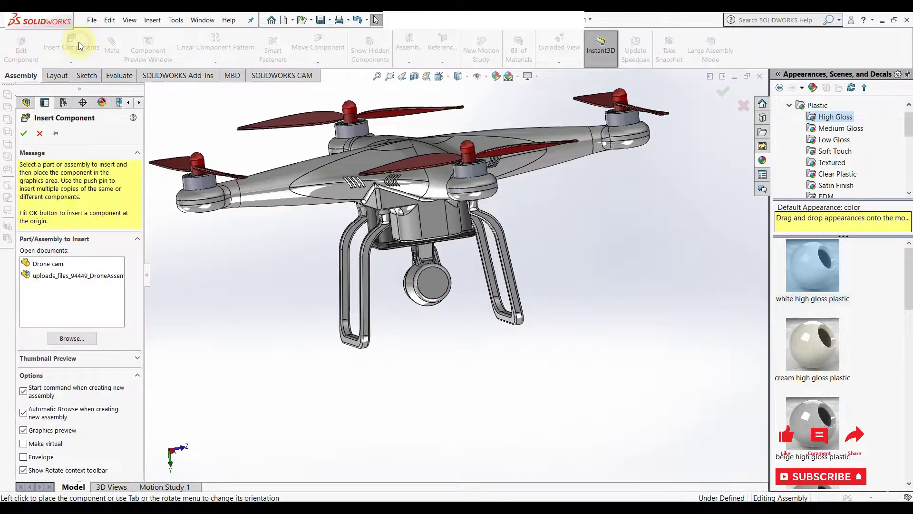
pyautogui.click(84, 342)
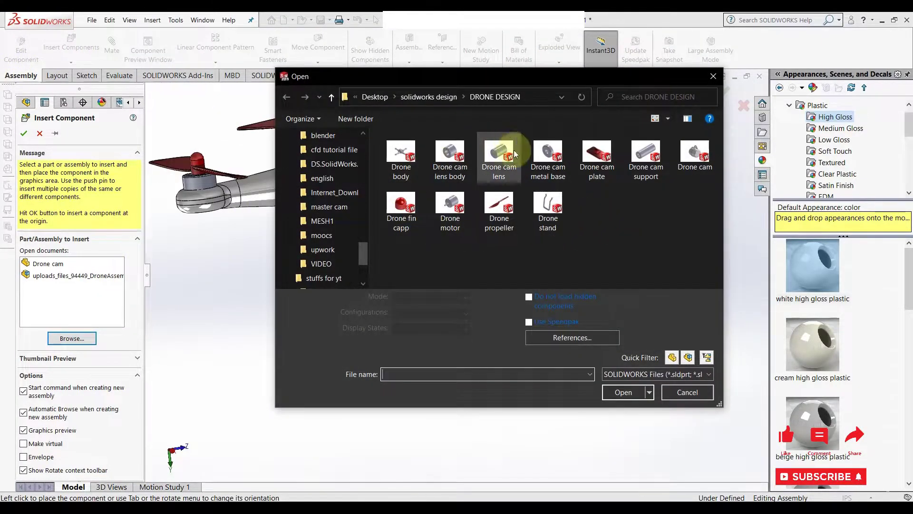
pyautogui.click(449, 159)
pyautogui.click(620, 392)
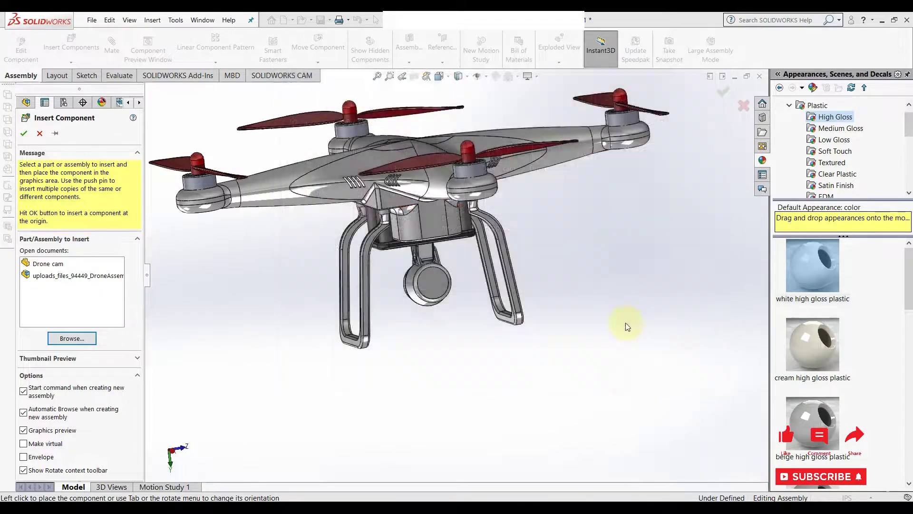
pyautogui.click(577, 278)
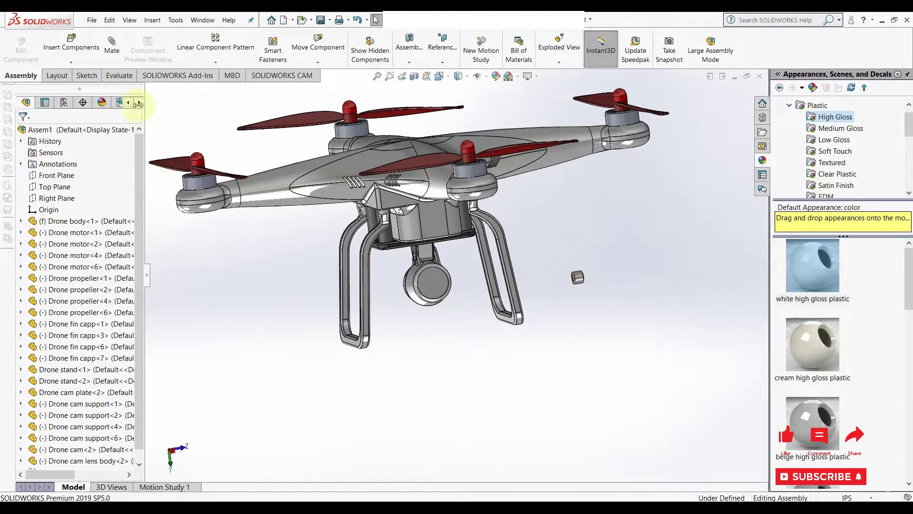
# - Insert the Drone cam lens part and place it next to the lens body
pyautogui.click(72, 47)
pyautogui.click(71, 338)
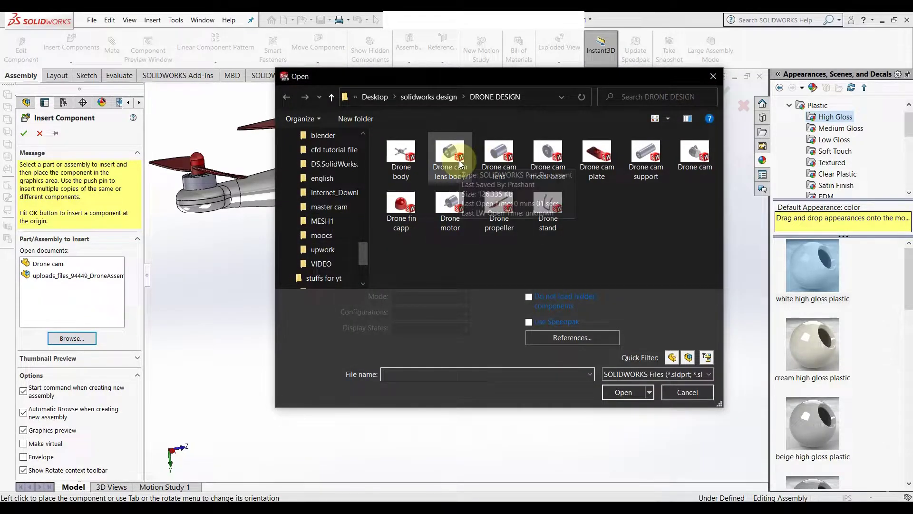
pyautogui.click(498, 158)
pyautogui.click(623, 372)
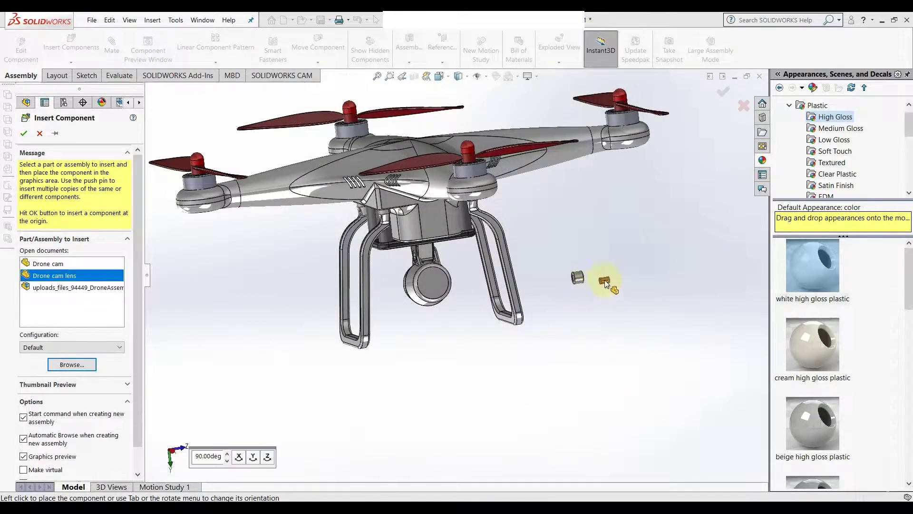
pyautogui.click(604, 276)
# - Insert the Drone cam metal base part and place it just above the lens body and lens
pyautogui.click(58, 51)
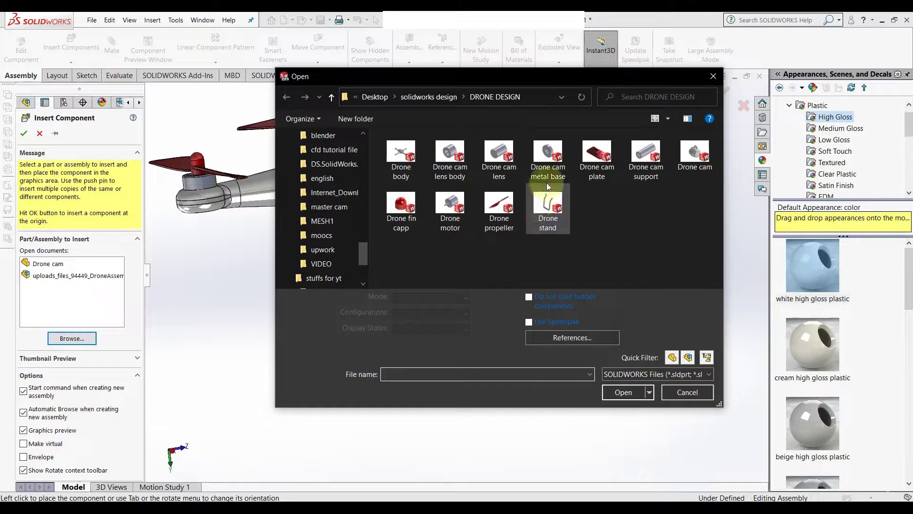
pyautogui.click(553, 153)
pyautogui.click(623, 392)
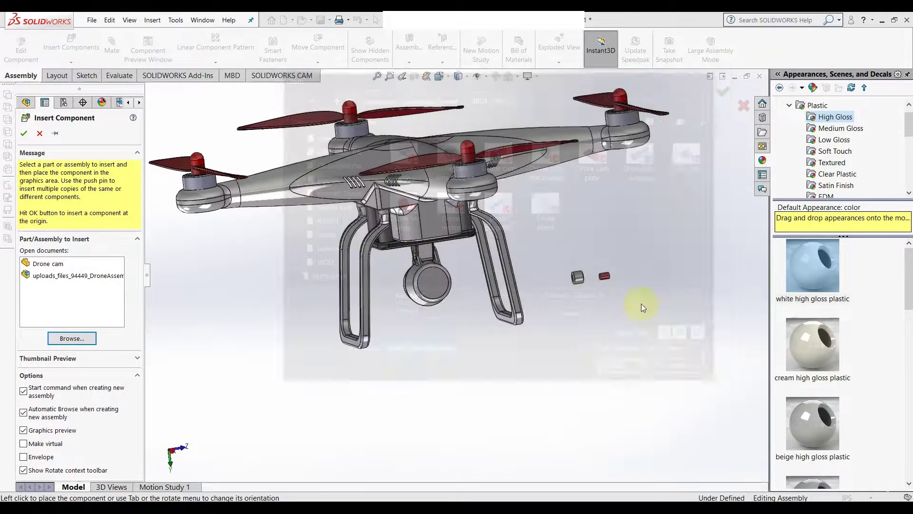
pyautogui.click(596, 251)
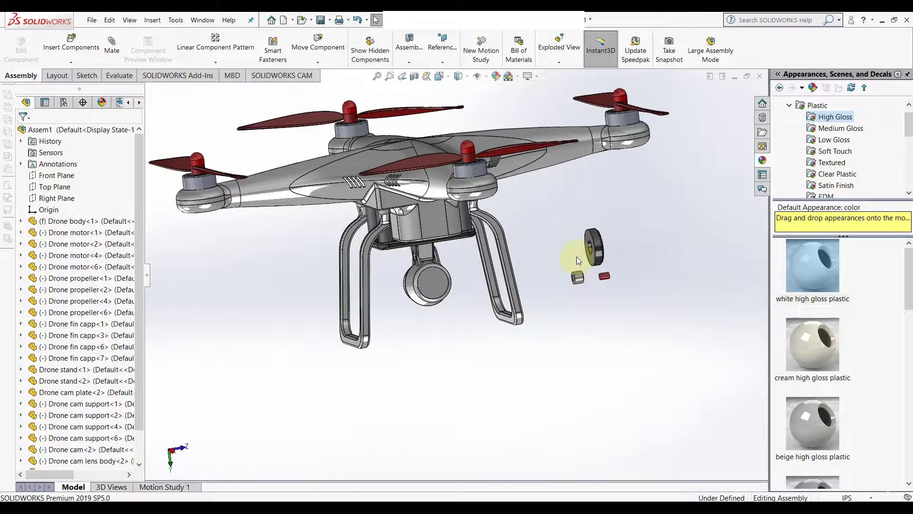
# - Mate the metal base's central hole concentric with the outer cylindrical face of the lens body
pyautogui.scroll(-8, 576, 255)
pyautogui.moveTo(577, 285); pyautogui.dragTo(599, 240, button='middle')
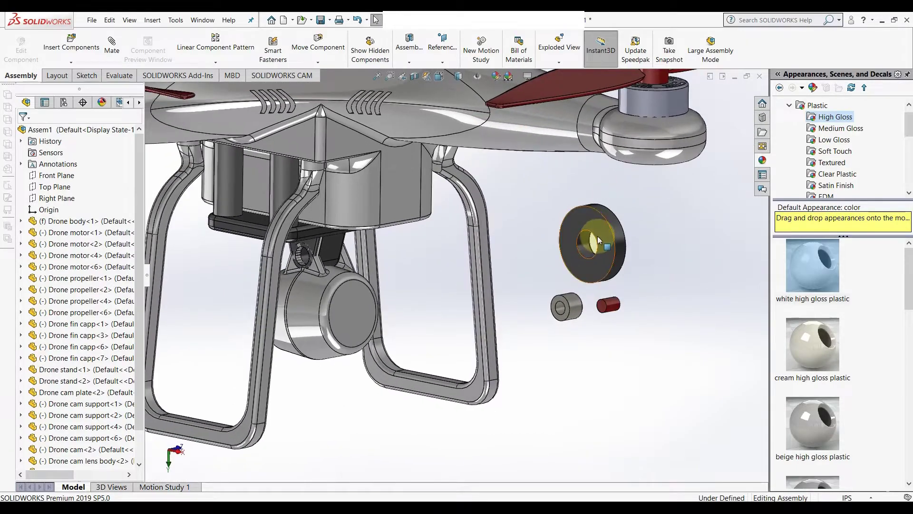
pyautogui.click(585, 246)
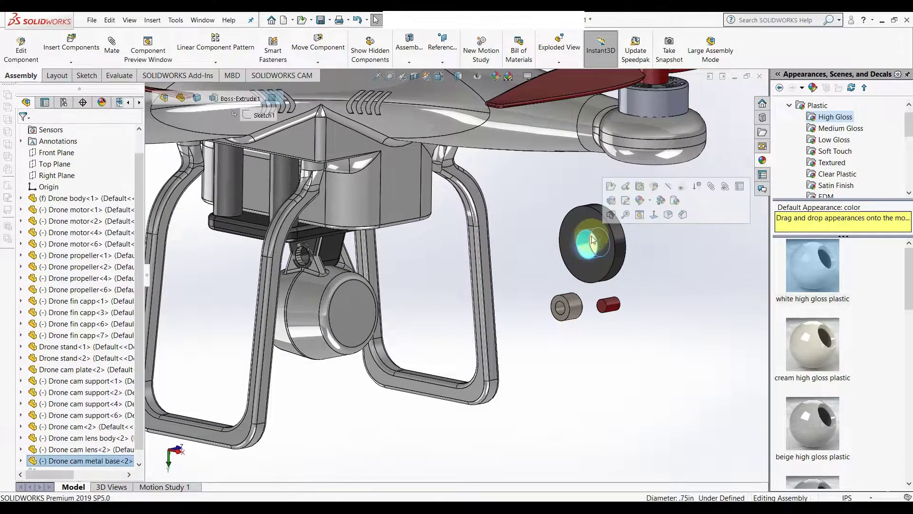
pyautogui.press('m')
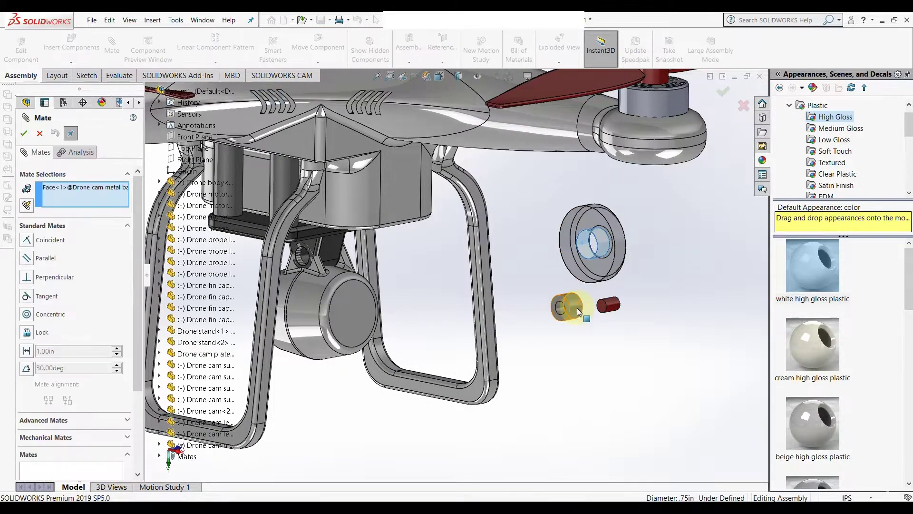
pyautogui.click(577, 307)
pyautogui.click(723, 325)
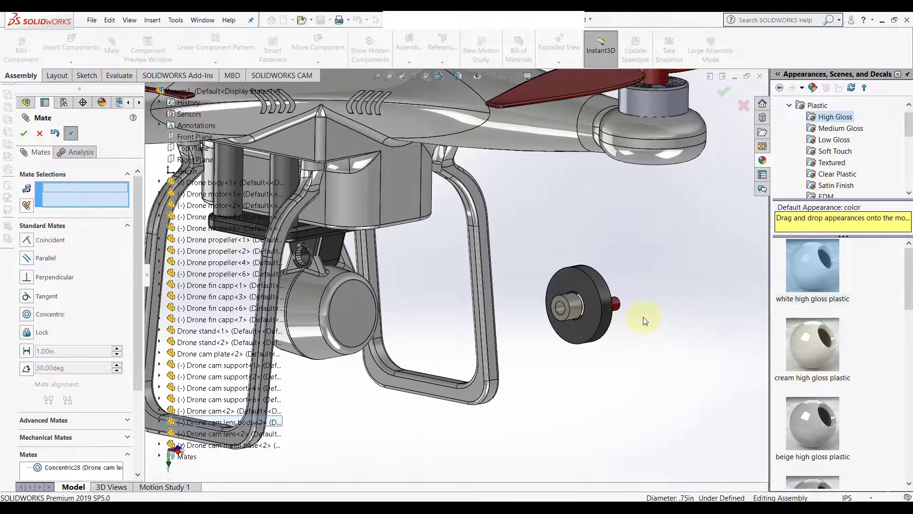
# - Mate the lens's cylindrical face concentric with the hole in the lens body
pyautogui.click(618, 309)
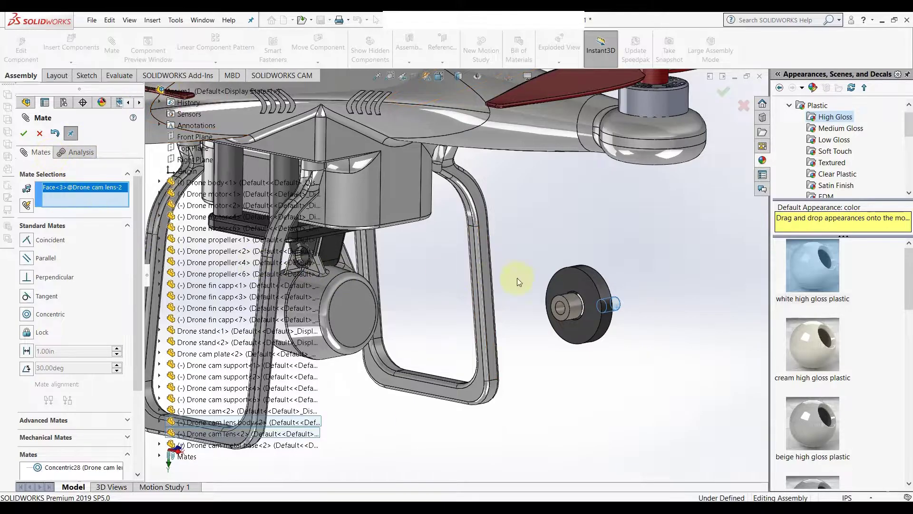
pyautogui.click(561, 310)
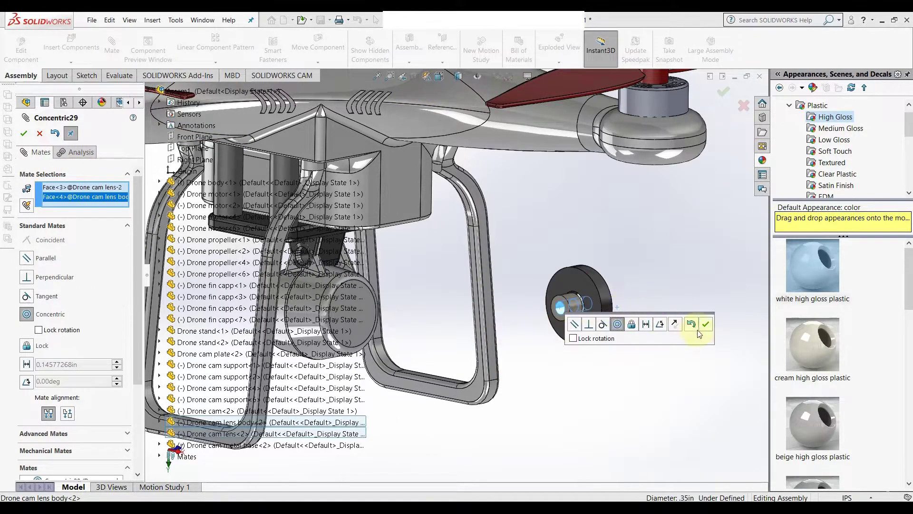
pyautogui.click(704, 324)
# - Mate the flat faces of the metal base and the lens coincident with the lens body's ring-shaped end face
pyautogui.scroll(10, 571, 309)
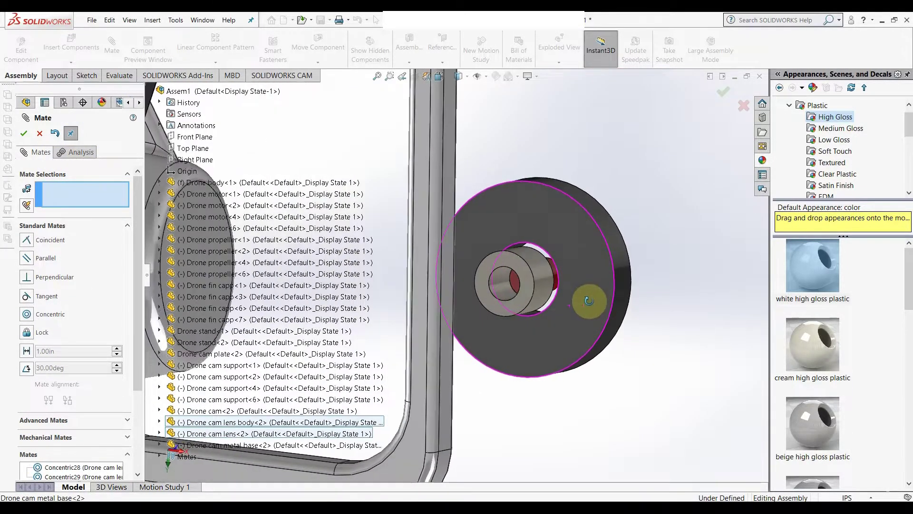
pyautogui.click(595, 280)
pyautogui.click(515, 264)
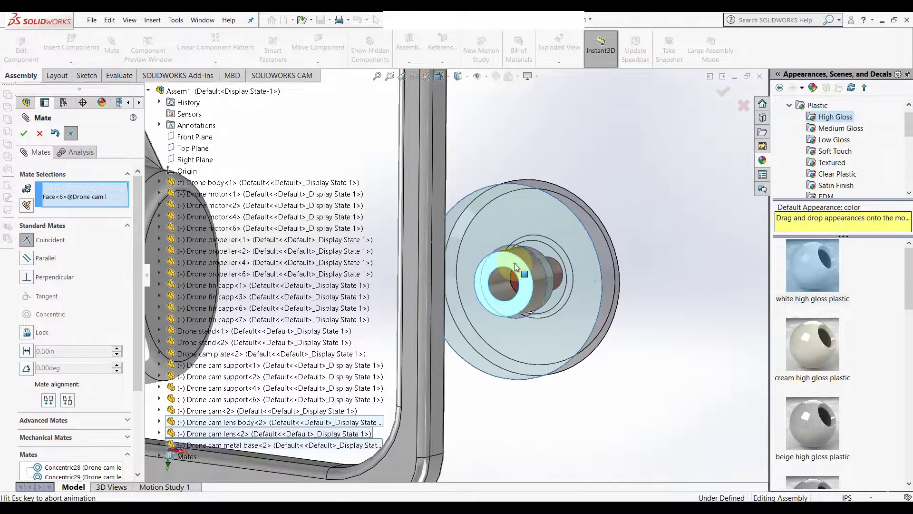
pyautogui.click(646, 237)
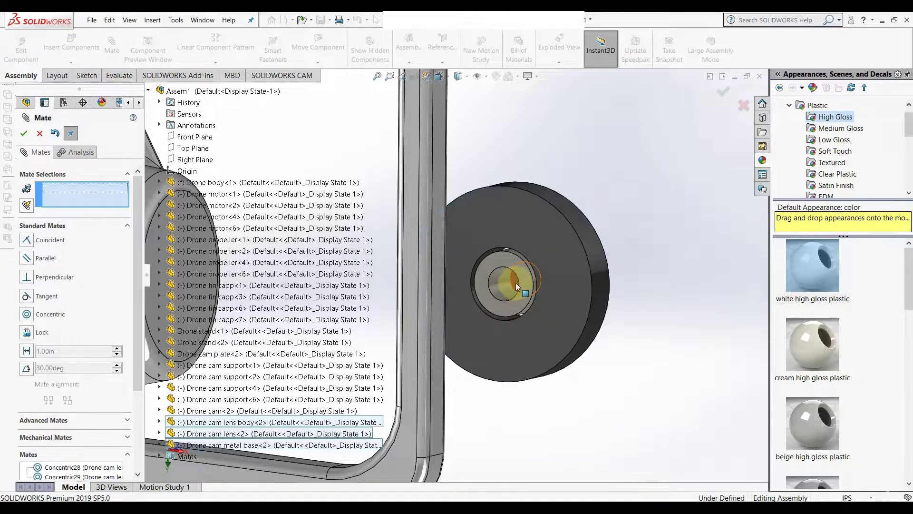
pyautogui.click(514, 282)
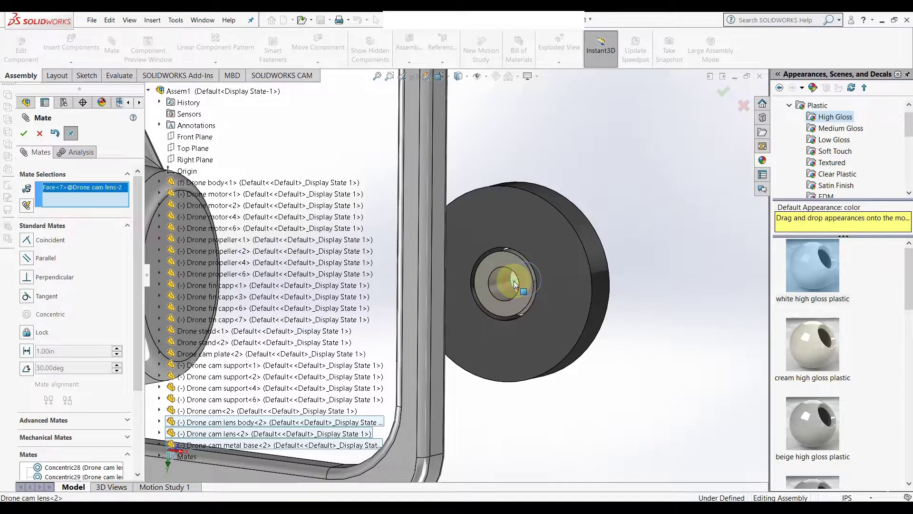
pyautogui.click(521, 298)
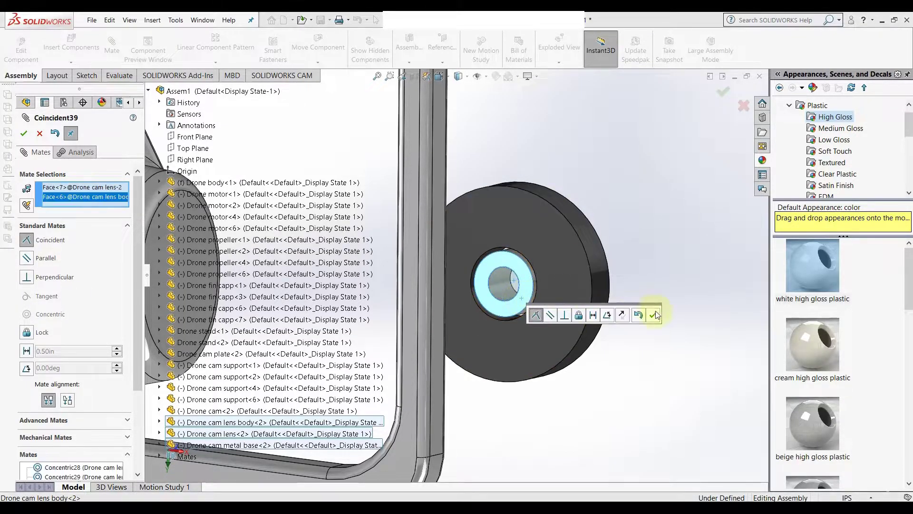
pyautogui.click(656, 314)
# - Mate the metal base's flat face coincident with the flat front face of the camera
pyautogui.scroll(3, 651, 310)
pyautogui.moveTo(651, 310); pyautogui.dragTo(492, 335, button='middle')
pyautogui.scroll(5, 598, 324)
pyautogui.click(468, 340)
pyautogui.scroll(3, 513, 364)
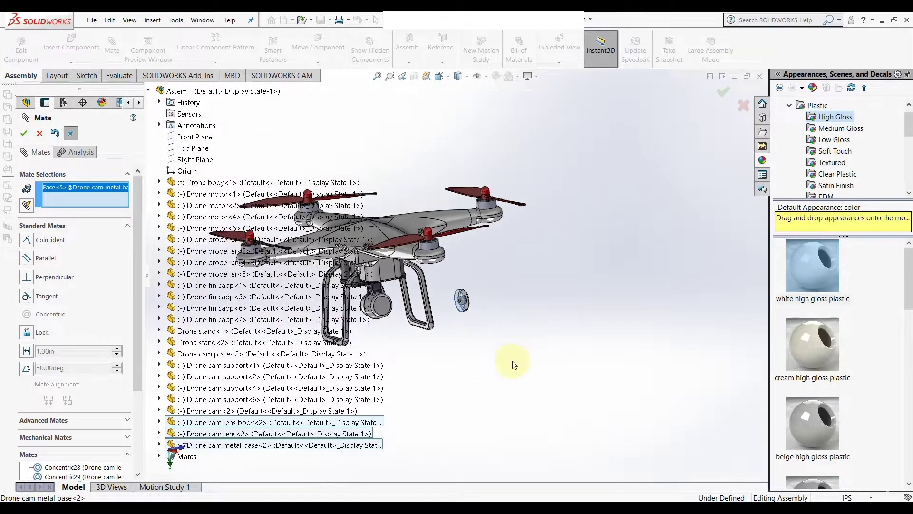
pyautogui.keyDown('ctrl'); pyautogui.moveTo(372, 310); pyautogui.dragTo(430, 277, button='middle'); pyautogui.keyUp('ctrl')
pyautogui.click(426, 278)
pyautogui.click(559, 292)
# - Mate the metal base's outer circular edge concentric with the camera's front circular edge and finish mating
pyautogui.scroll(-3, 499, 280)
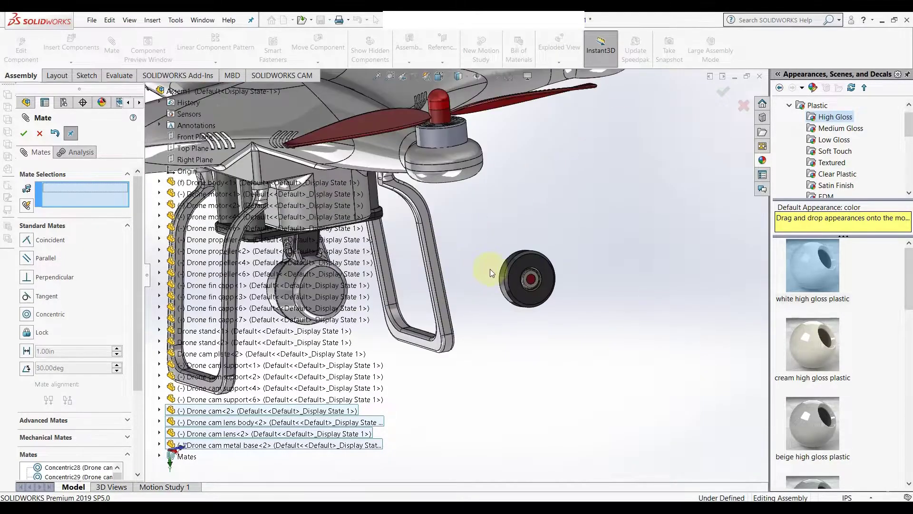
pyautogui.click(502, 290)
pyautogui.scroll(2, 391, 305)
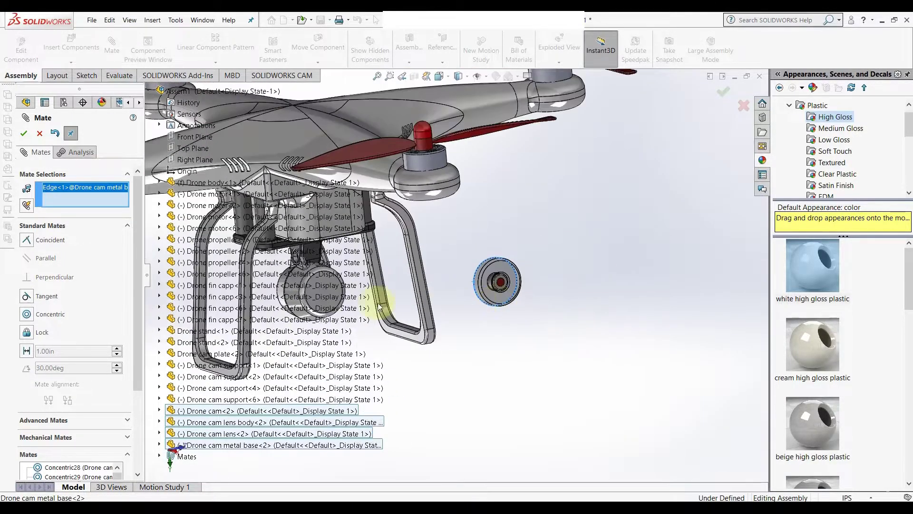
pyautogui.scroll(2, 404, 309)
pyautogui.scroll(-3, 404, 309)
pyautogui.click(421, 250)
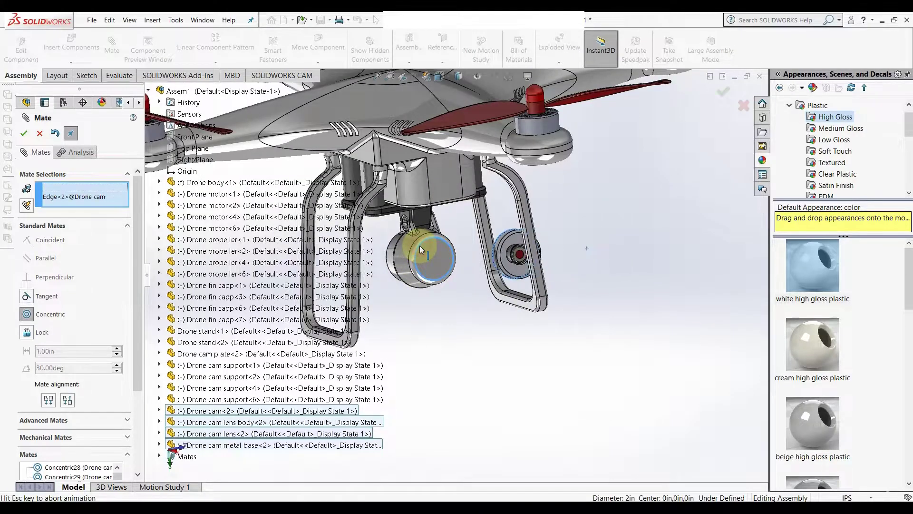
pyautogui.click(510, 233)
pyautogui.scroll(5, 519, 285)
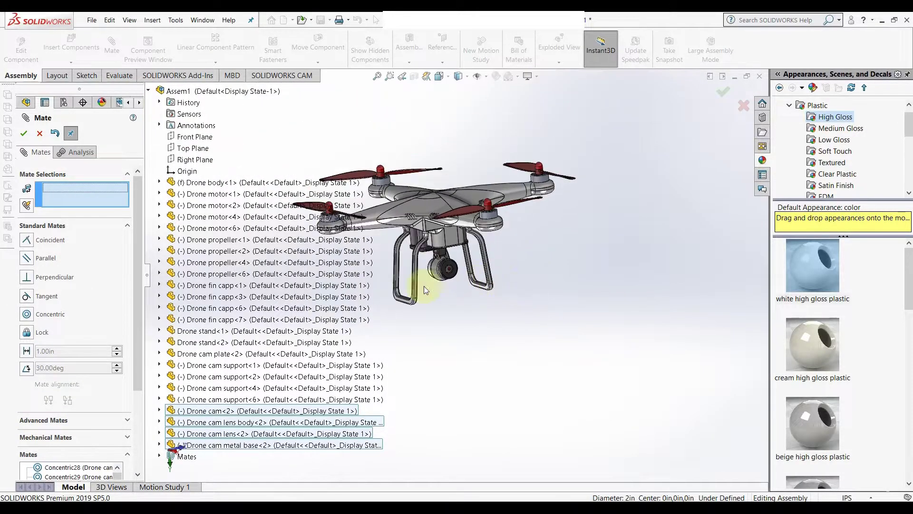
pyautogui.scroll(3, 406, 257)
pyautogui.scroll(-5, 457, 222)
pyautogui.scroll(3, 627, 408)
pyautogui.scroll(-3, 626, 404)
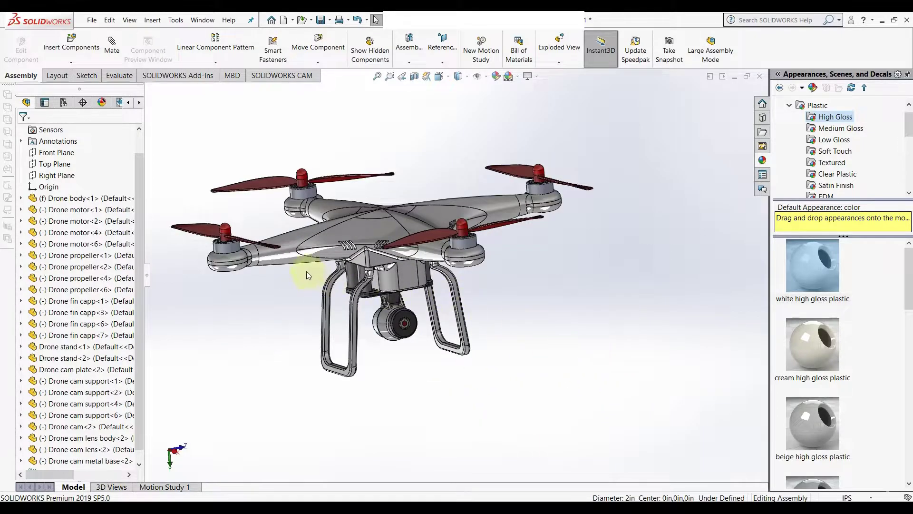
# - Swing the camera with its lens group about the bracket hole to try out its tilting motion
pyautogui.scroll(3, 307, 272)
pyautogui.moveTo(272, 211); pyautogui.dragTo(373, 301, button='middle')
pyautogui.scroll(-2, 431, 296)
pyautogui.moveTo(431, 296); pyautogui.dragTo(387, 295, button='middle')
pyautogui.scroll(-2, 387, 295)
pyautogui.click(417, 345)
pyautogui.moveTo(419, 352); pyautogui.dragTo(433, 345)
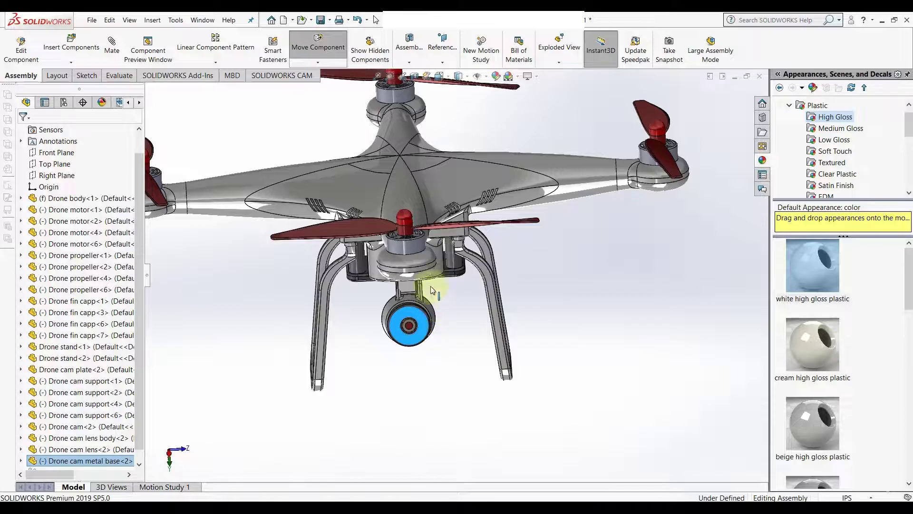
pyautogui.moveTo(431, 286); pyautogui.dragTo(450, 347)
pyautogui.click(453, 363)
pyautogui.moveTo(452, 363); pyautogui.dragTo(395, 335, button='middle')
pyautogui.moveTo(395, 335)
pyautogui.mouseDown()
pyautogui.moveTo(402, 347)
pyautogui.moveTo(352, 347)
pyautogui.moveTo(392, 365)
pyautogui.moveTo(493, 331)
pyautogui.mouseUp()
pyautogui.click(405, 336)
pyautogui.moveTo(406, 336); pyautogui.dragTo(514, 332)
pyautogui.click(521, 326)
# - Examine the completed drone assembly from several angles, including the camera, stands and propellers
pyautogui.moveTo(550, 295); pyautogui.dragTo(418, 209, button='middle')
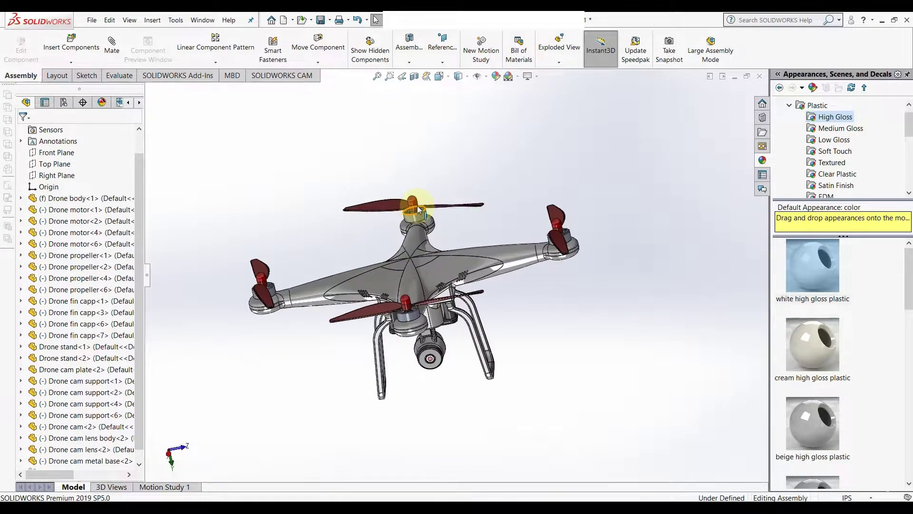
pyautogui.moveTo(501, 301); pyautogui.dragTo(479, 302, button='middle')
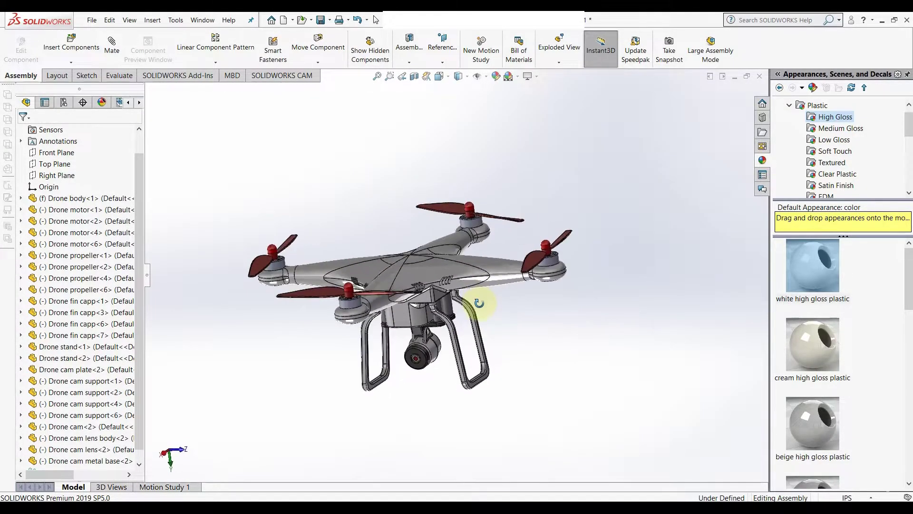
pyautogui.moveTo(358, 203); pyautogui.dragTo(532, 398, button='middle')
pyautogui.moveTo(467, 290); pyautogui.dragTo(418, 328, button='middle')
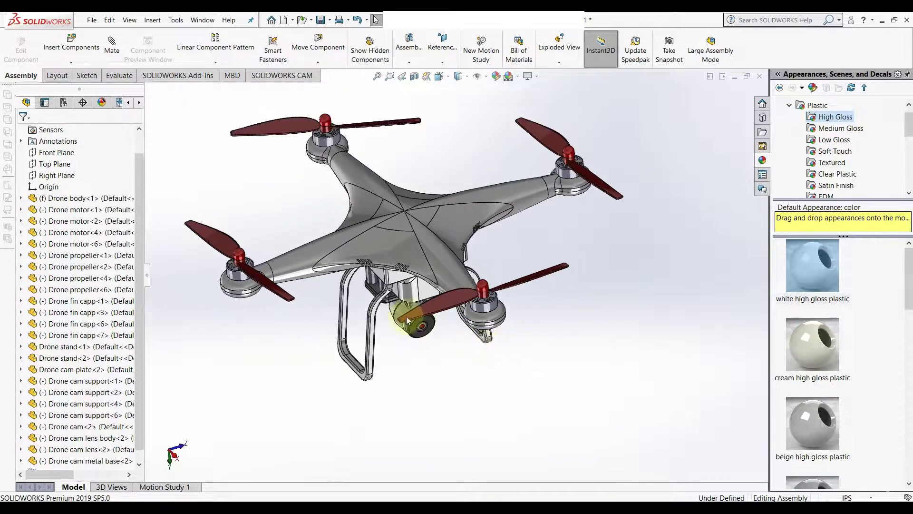
pyautogui.scroll(-2, 377, 279)
pyautogui.moveTo(506, 368); pyautogui.dragTo(467, 243, button='middle')
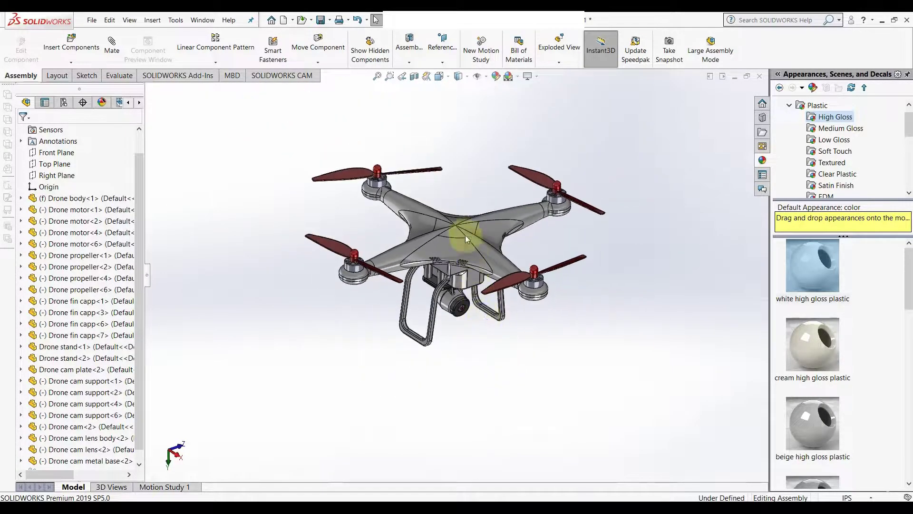
pyautogui.scroll(-3, 463, 207)
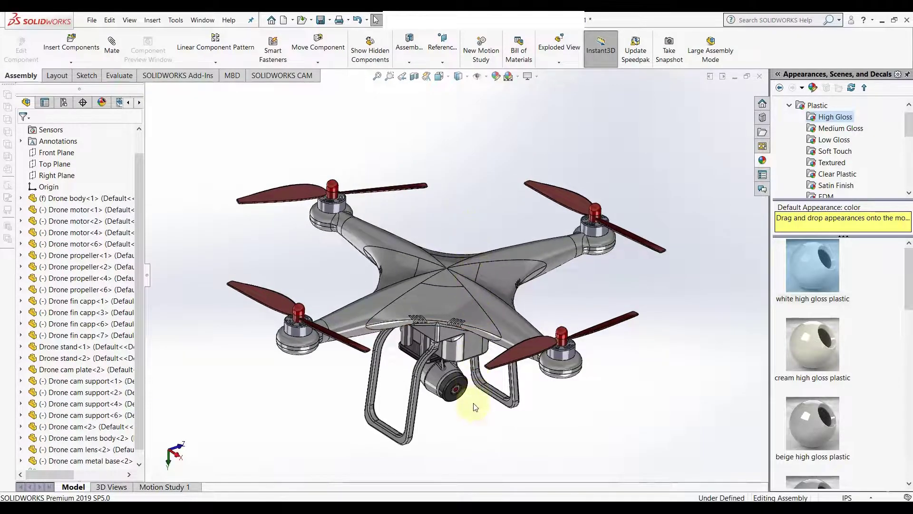